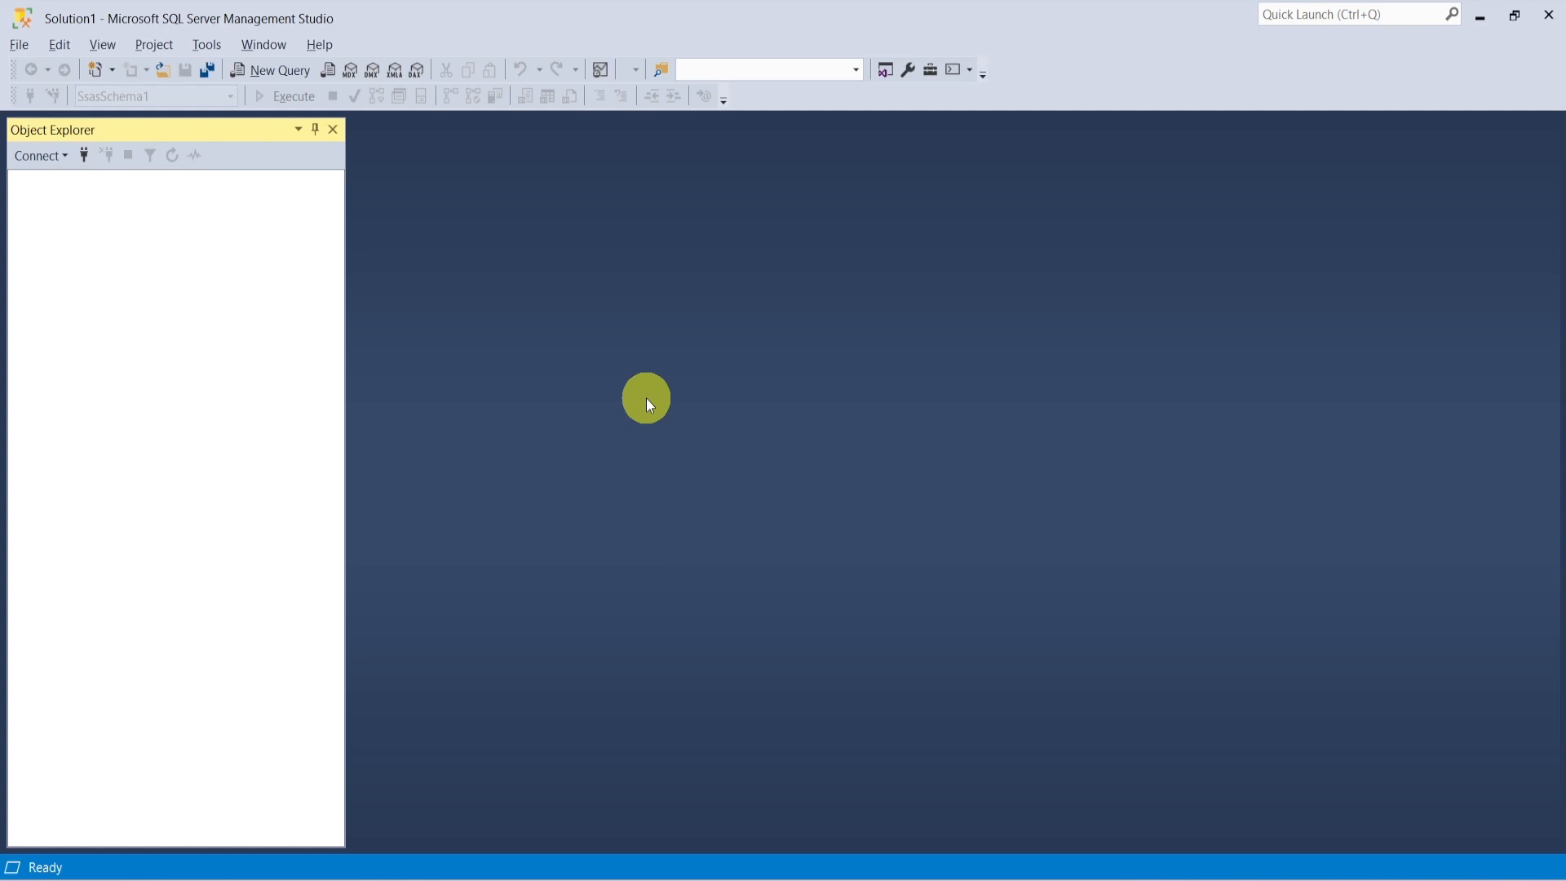
Switch to Visual Studio to examine the Maintenance cube structure, and return to SQL Server Management Studio.
click(1010, 834)
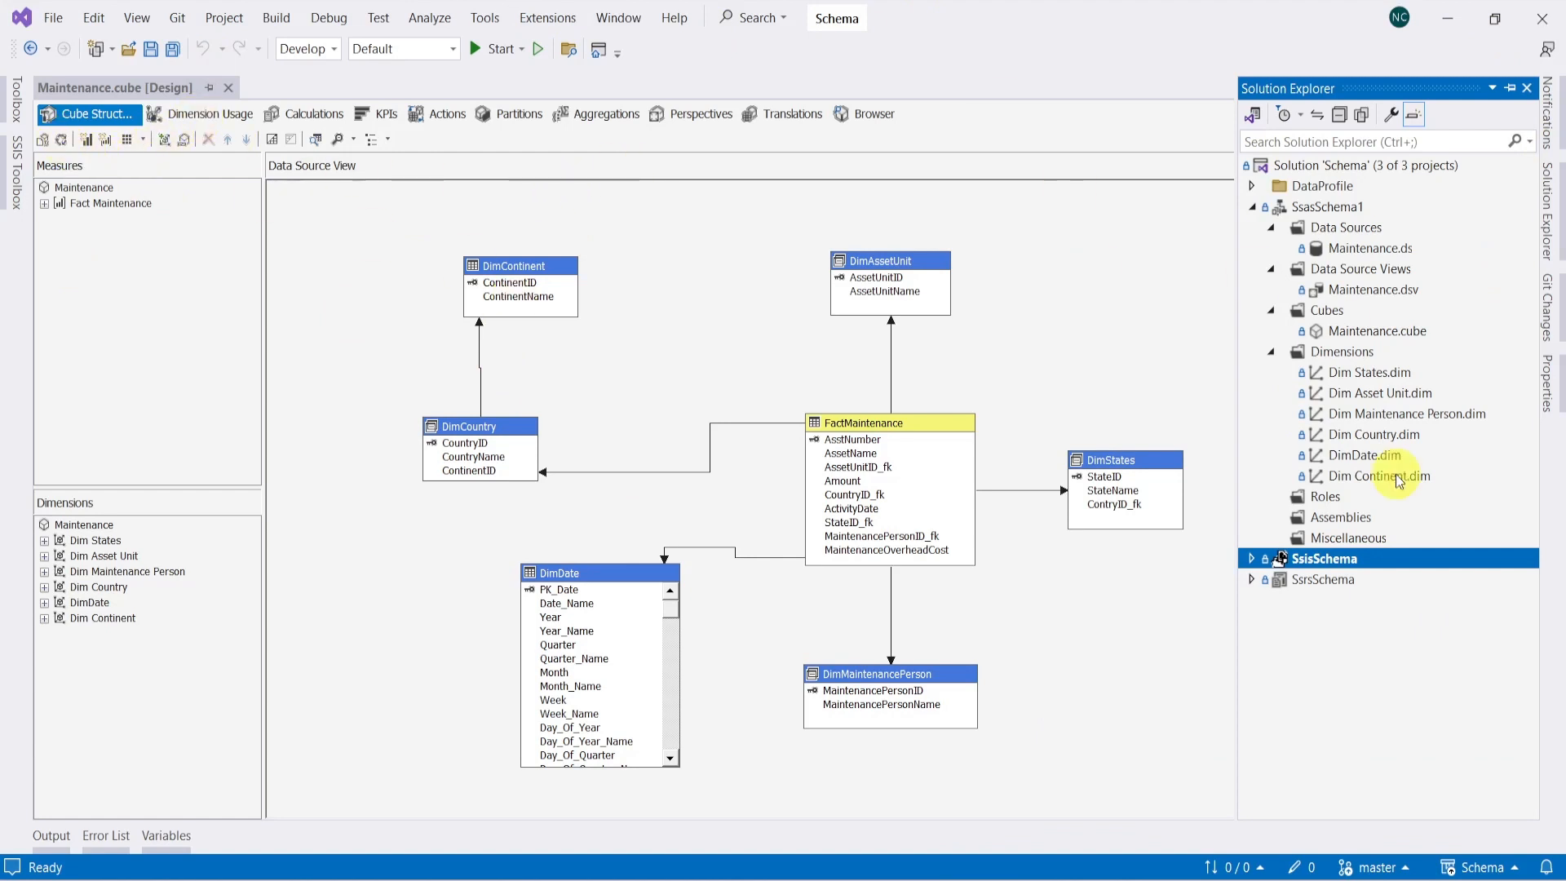
click(1133, 336)
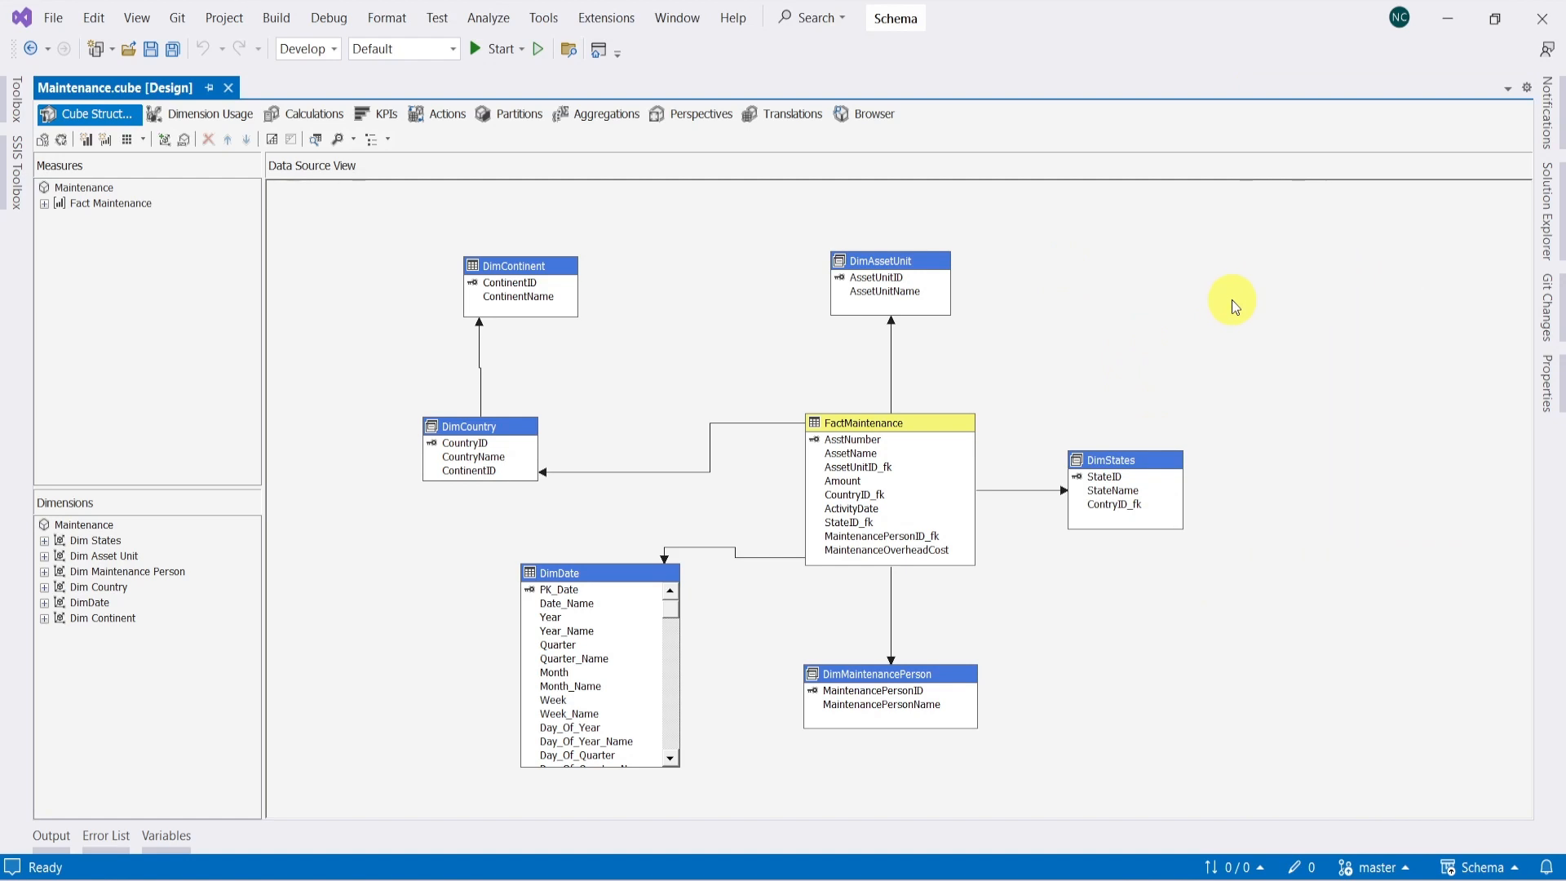
click(1448, 24)
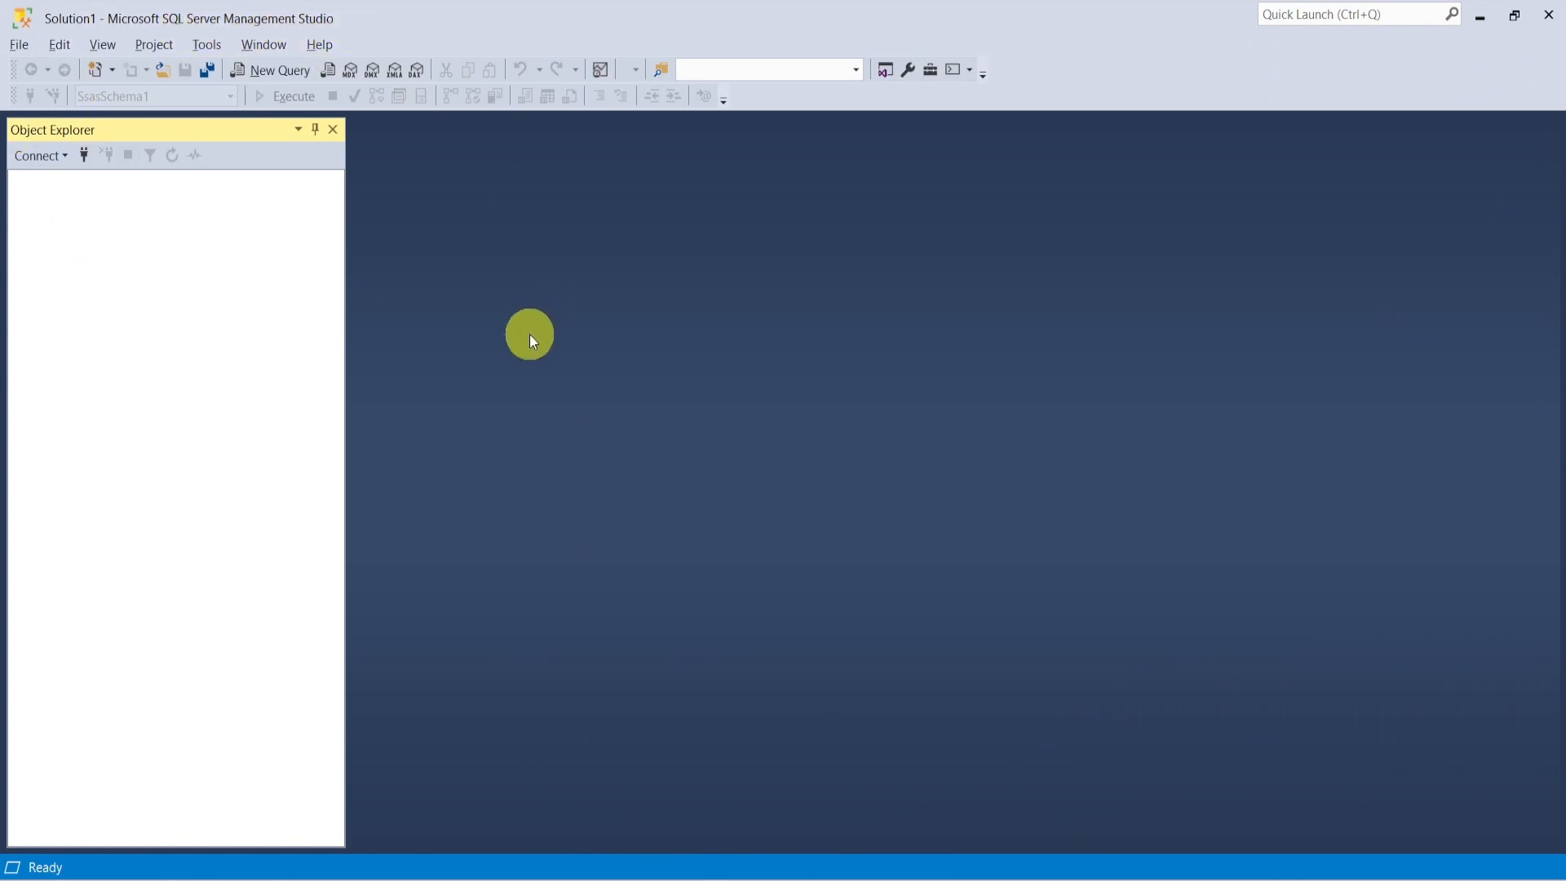
Connect to the local Database Engine and to Analysis Services with Windows Authentication.
click(51, 155)
click(44, 189)
click(706, 474)
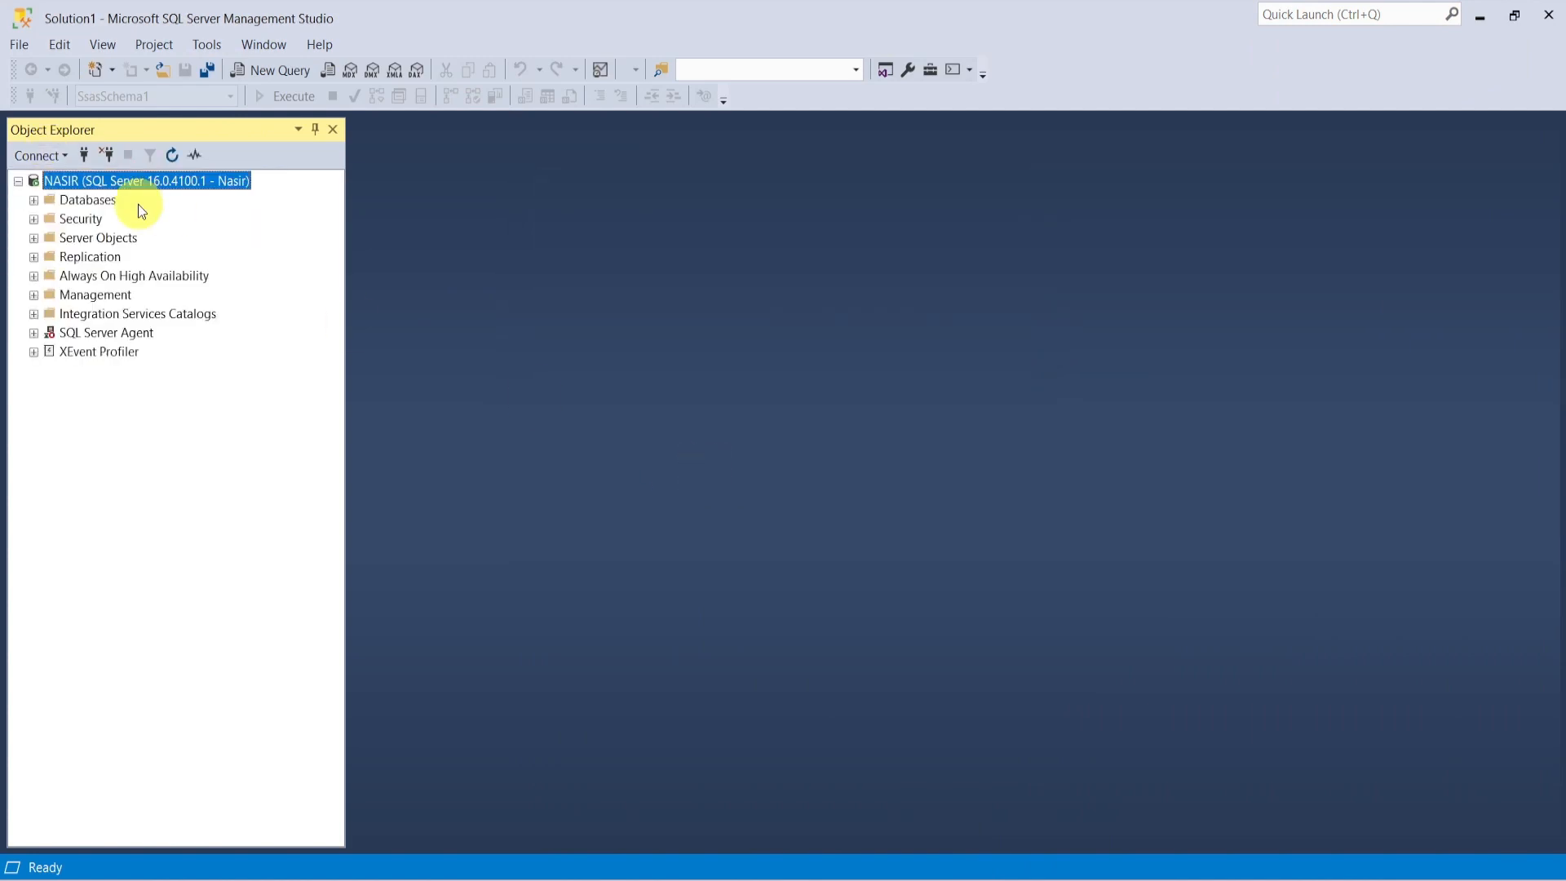
click(63, 156)
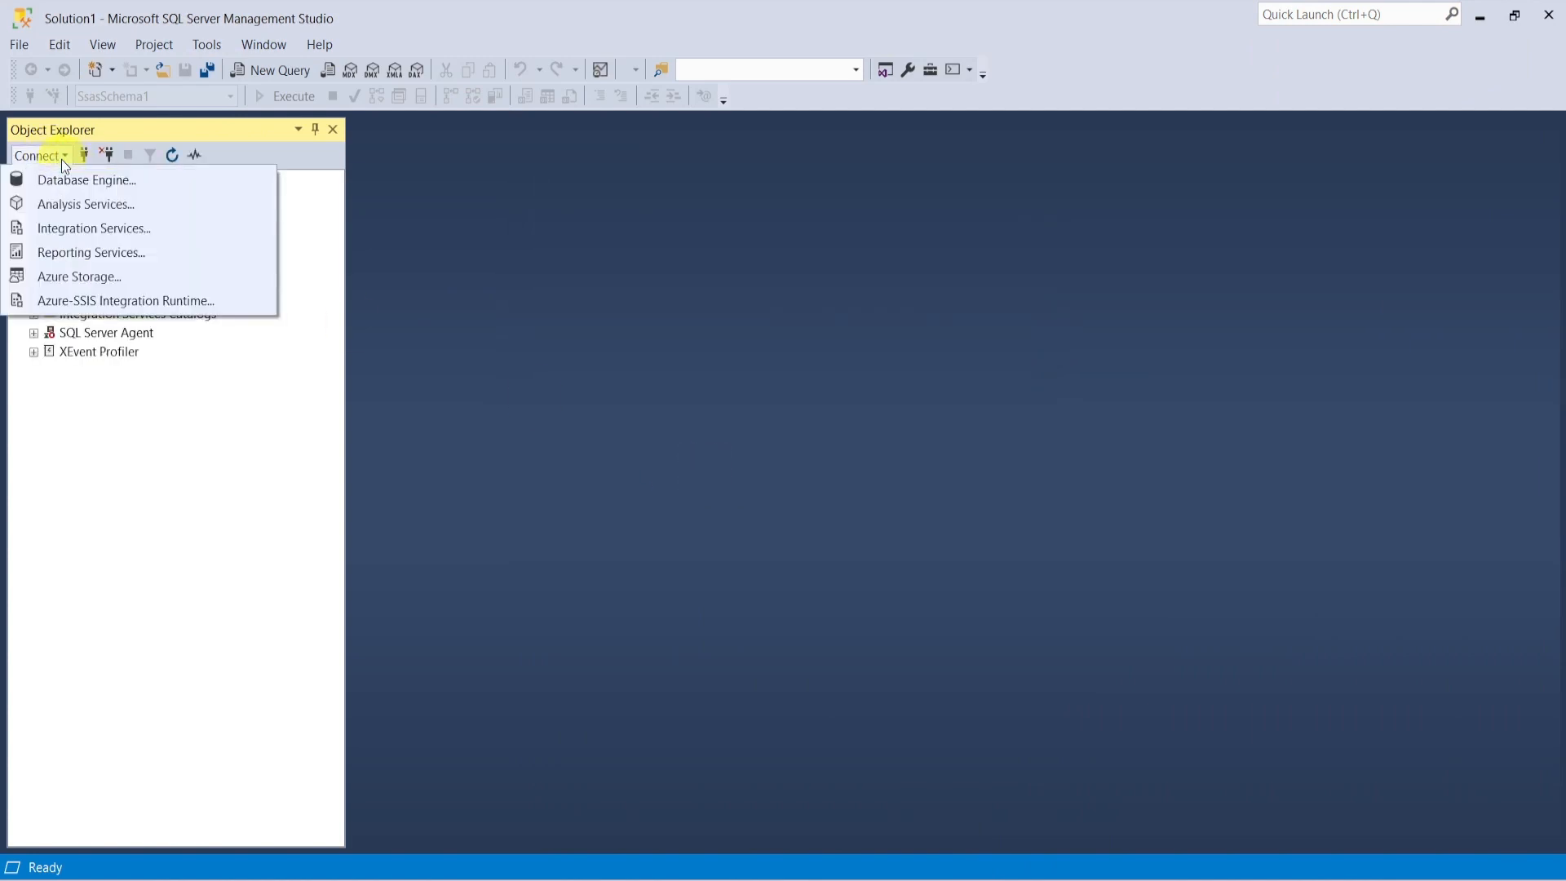
click(69, 206)
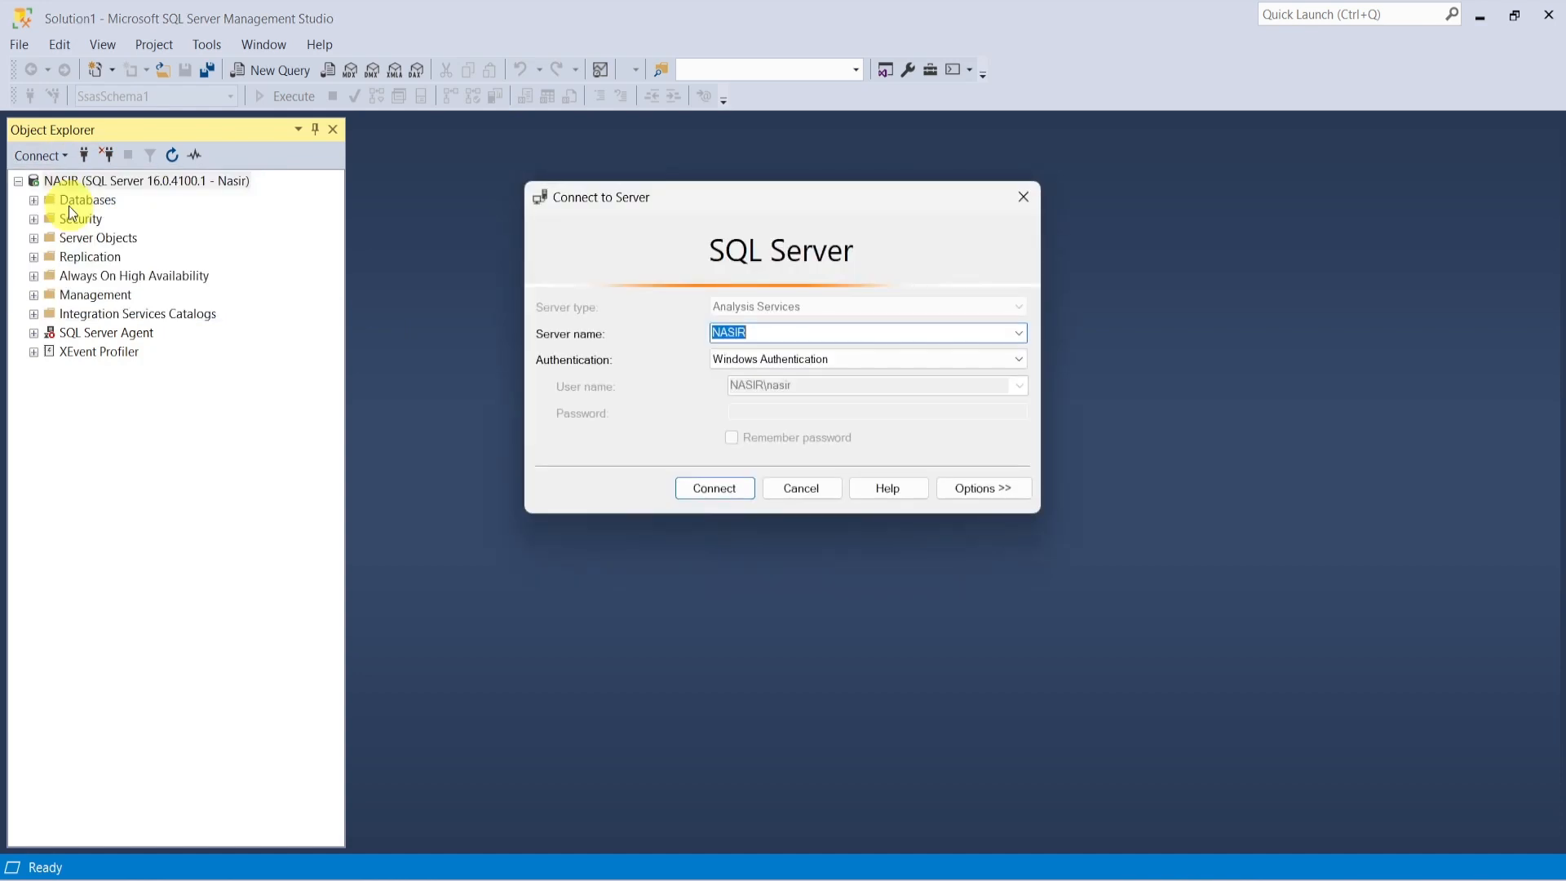
click(707, 490)
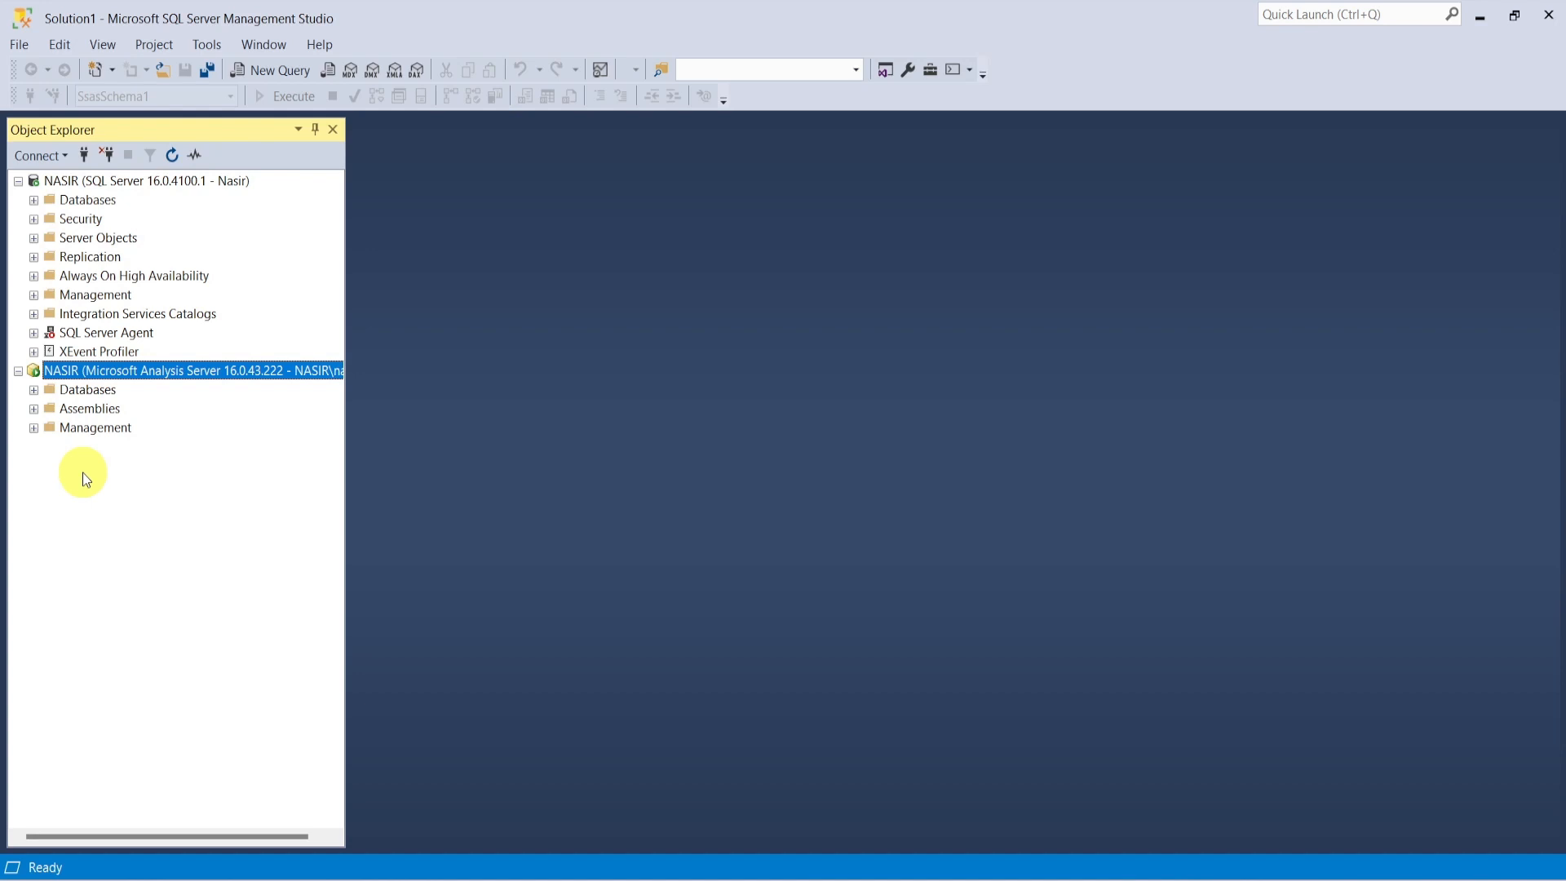
Process the SsasSchema1 Analysis Services database with the Process Full option and close the processing windows.
click(35, 393)
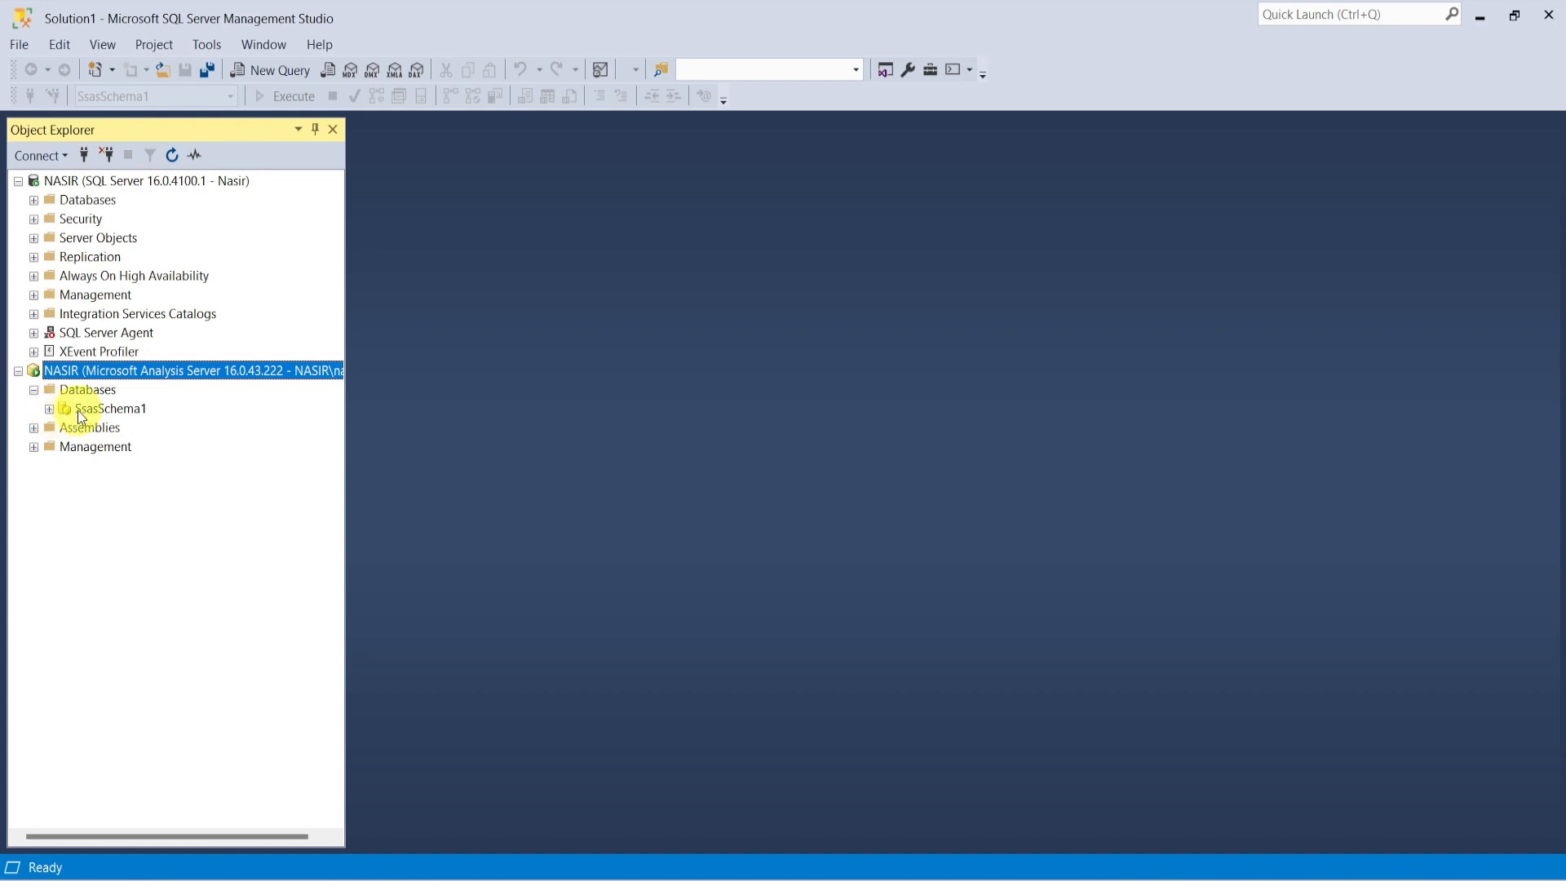
right_click(103, 408)
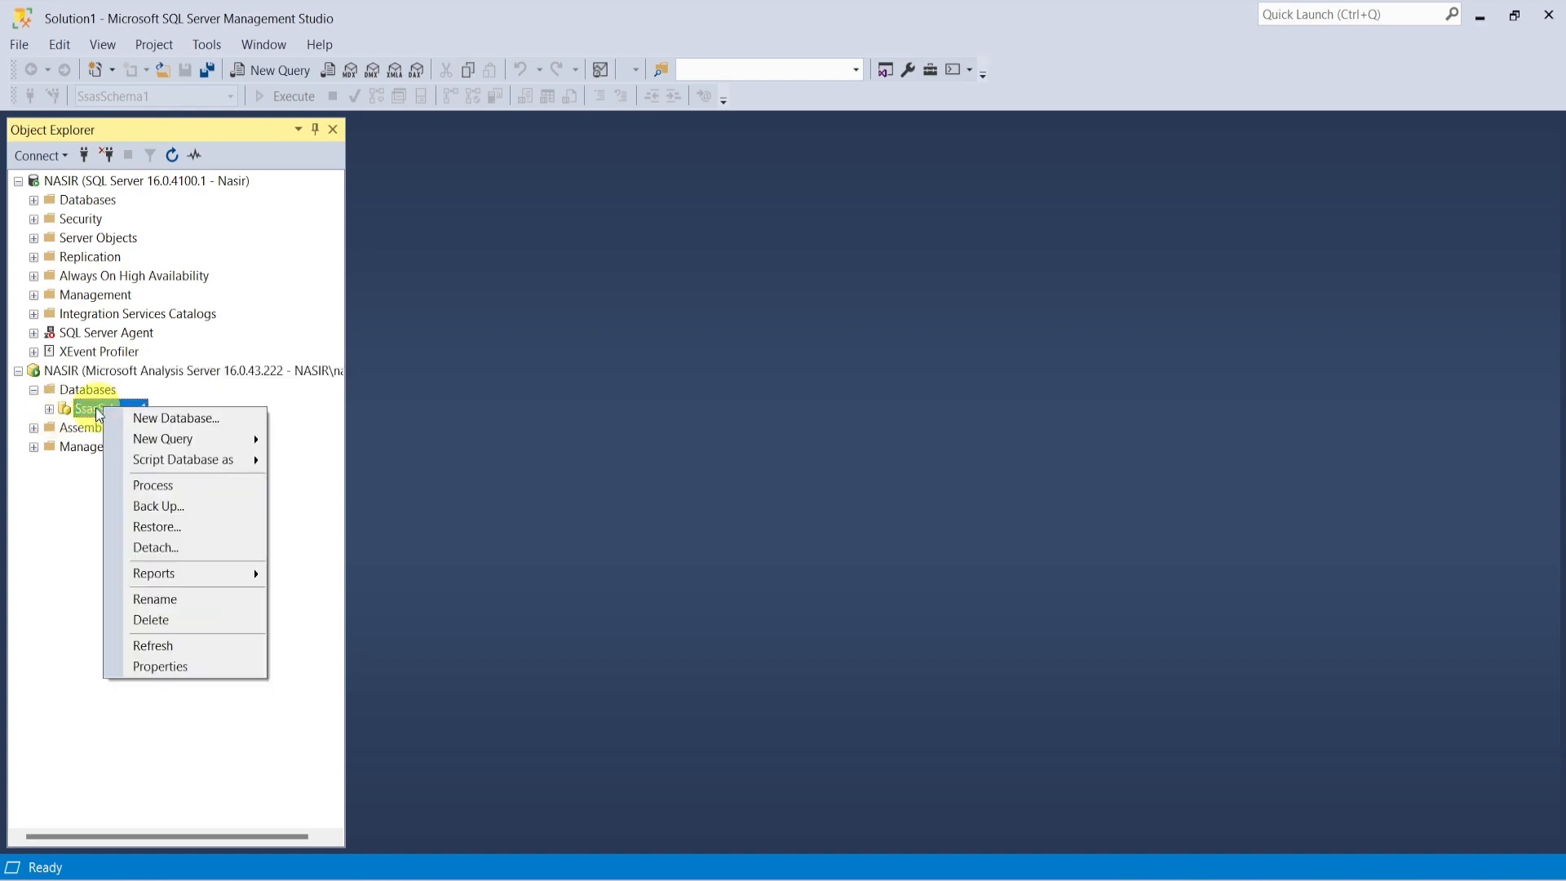
click(178, 487)
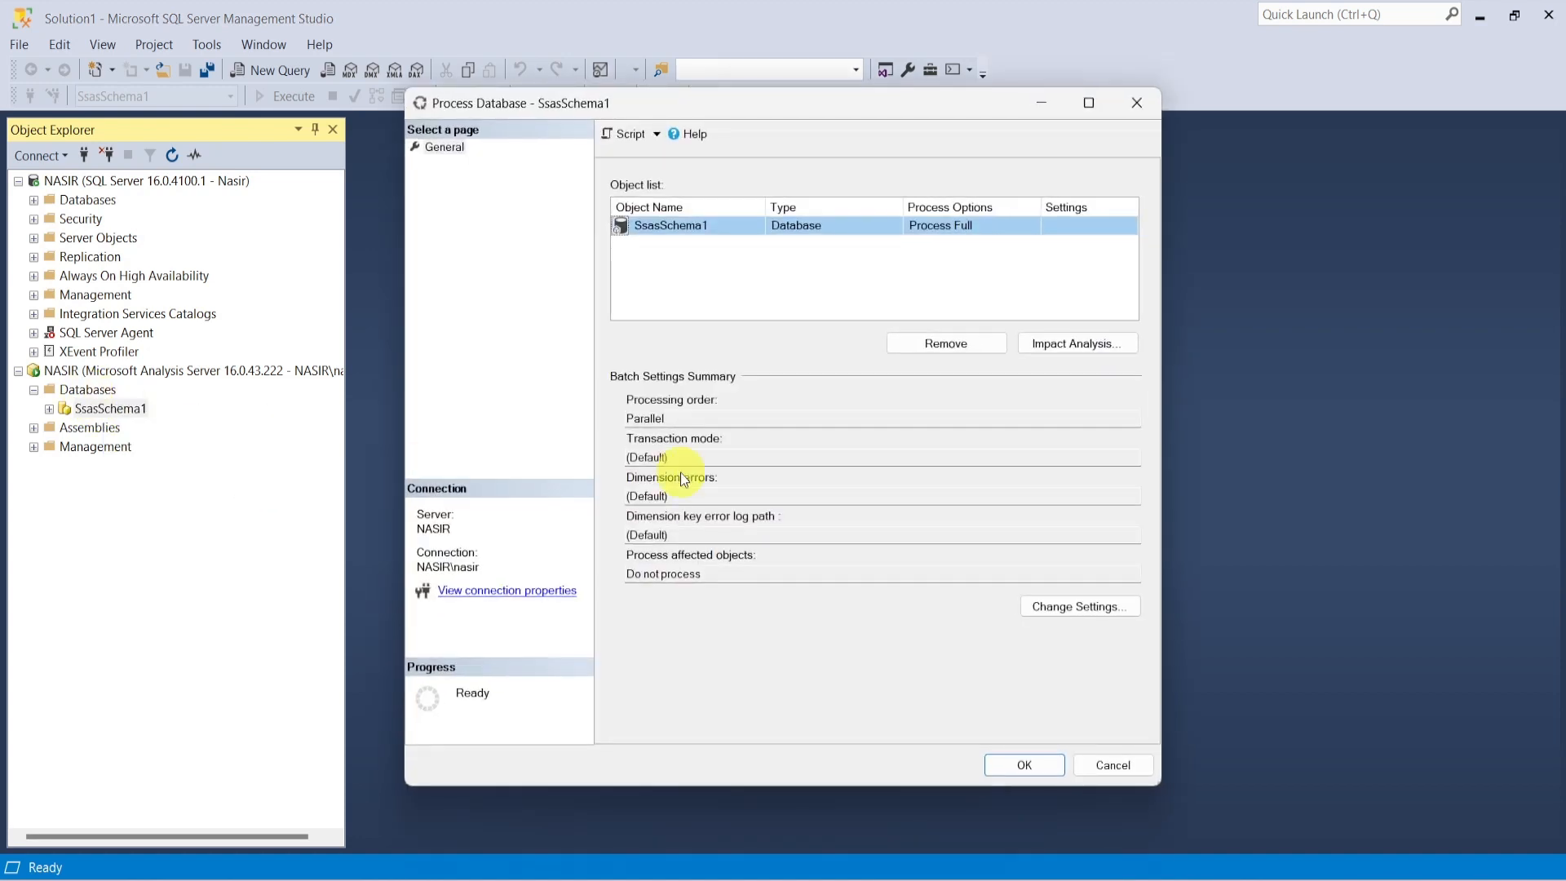
click(1010, 761)
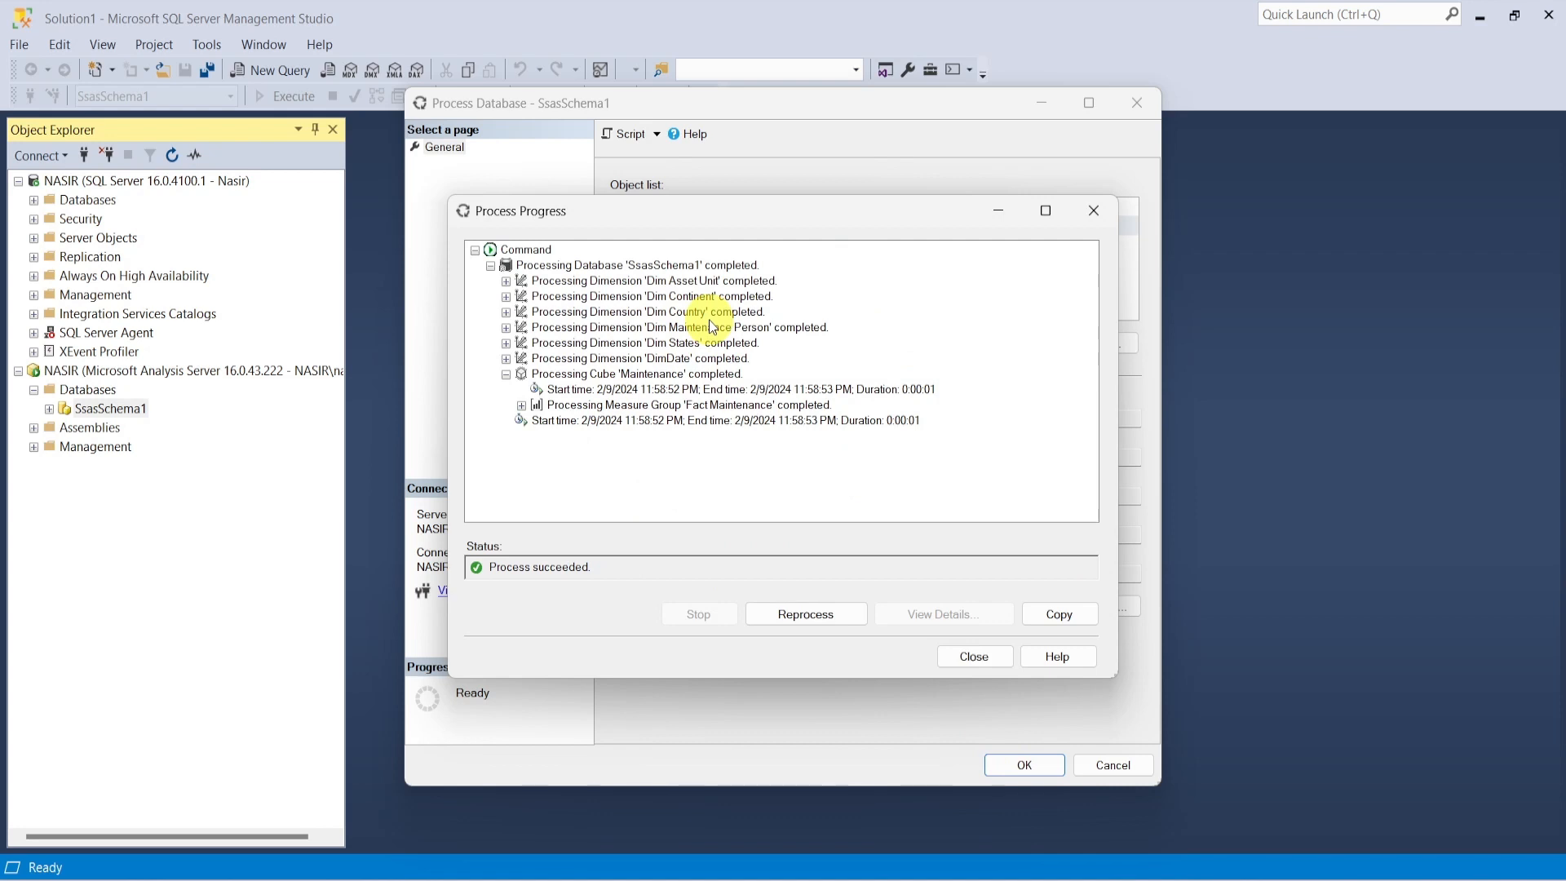
click(975, 661)
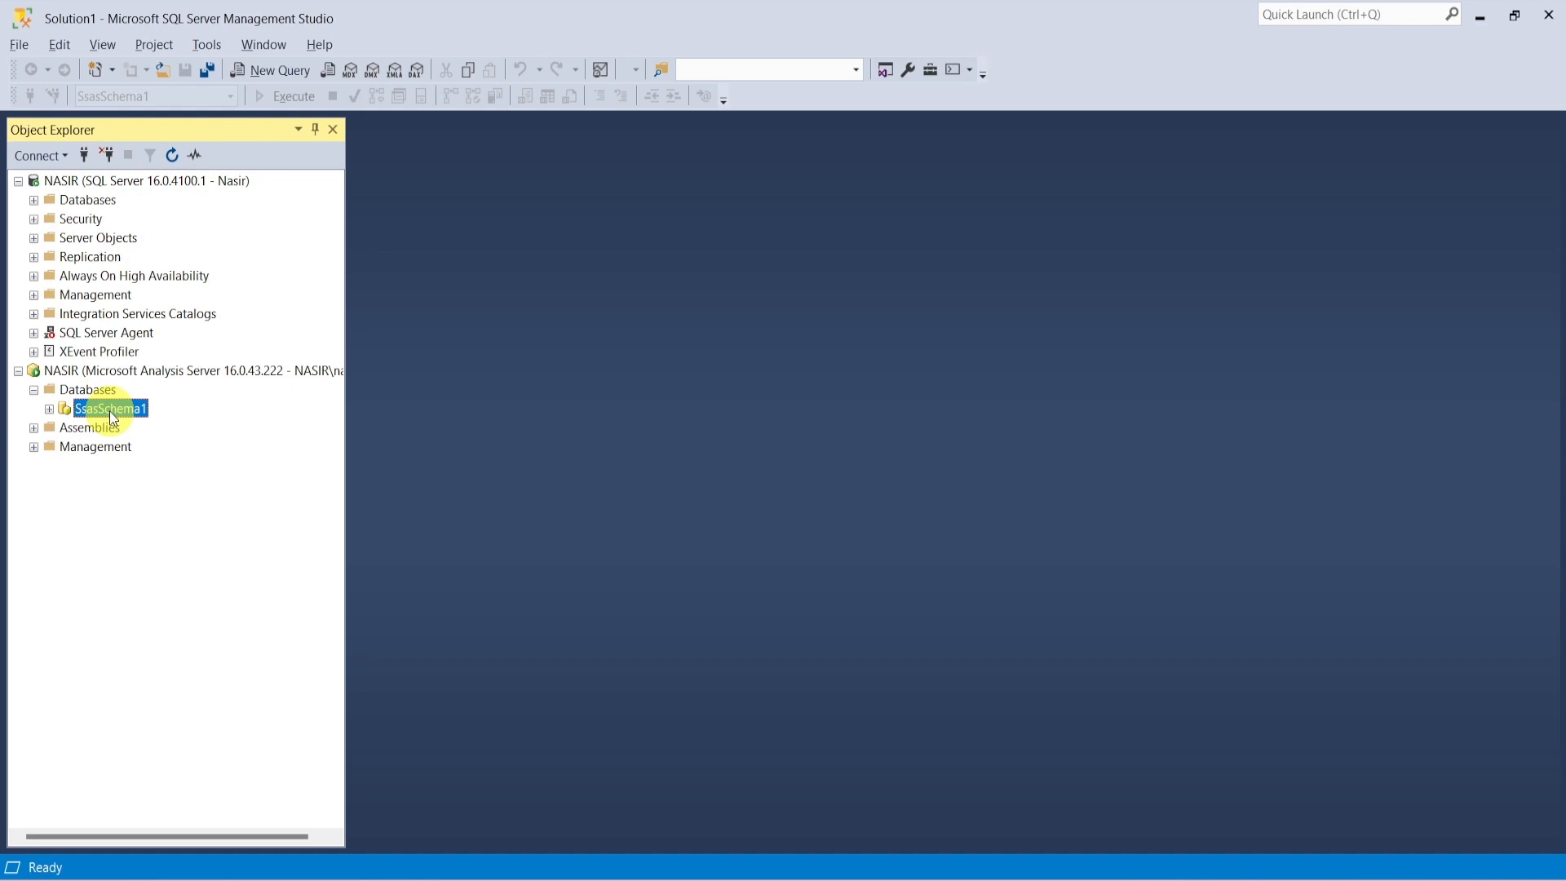
key(alt+e)
key(Escape)
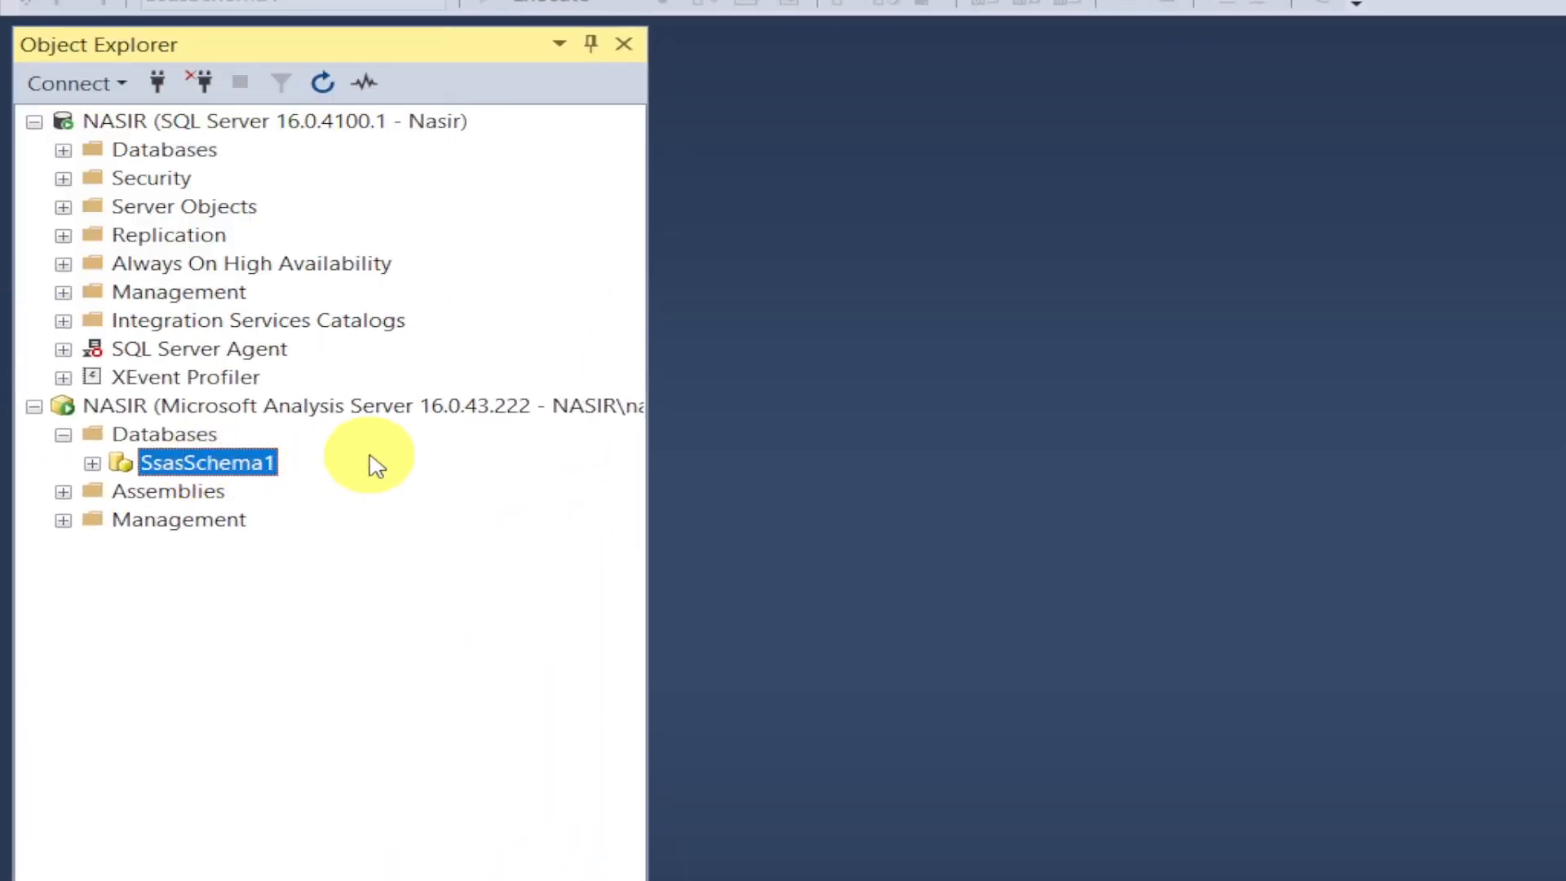
Start the SQL Server Agent service on the database engine and select its Jobs folder.
click(64, 350)
click(175, 350)
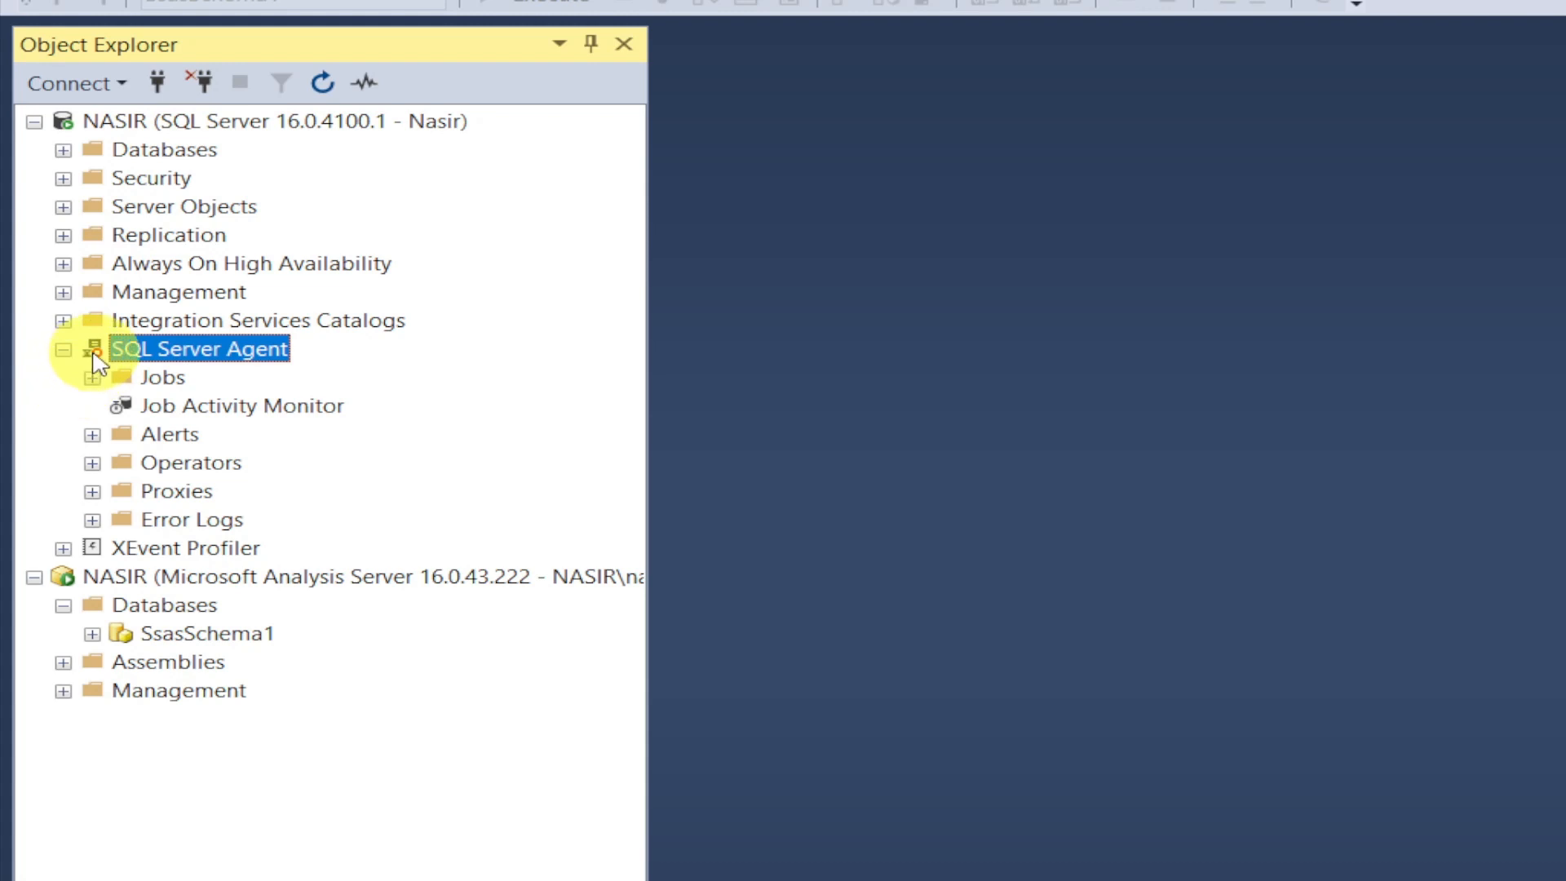
right_click(160, 358)
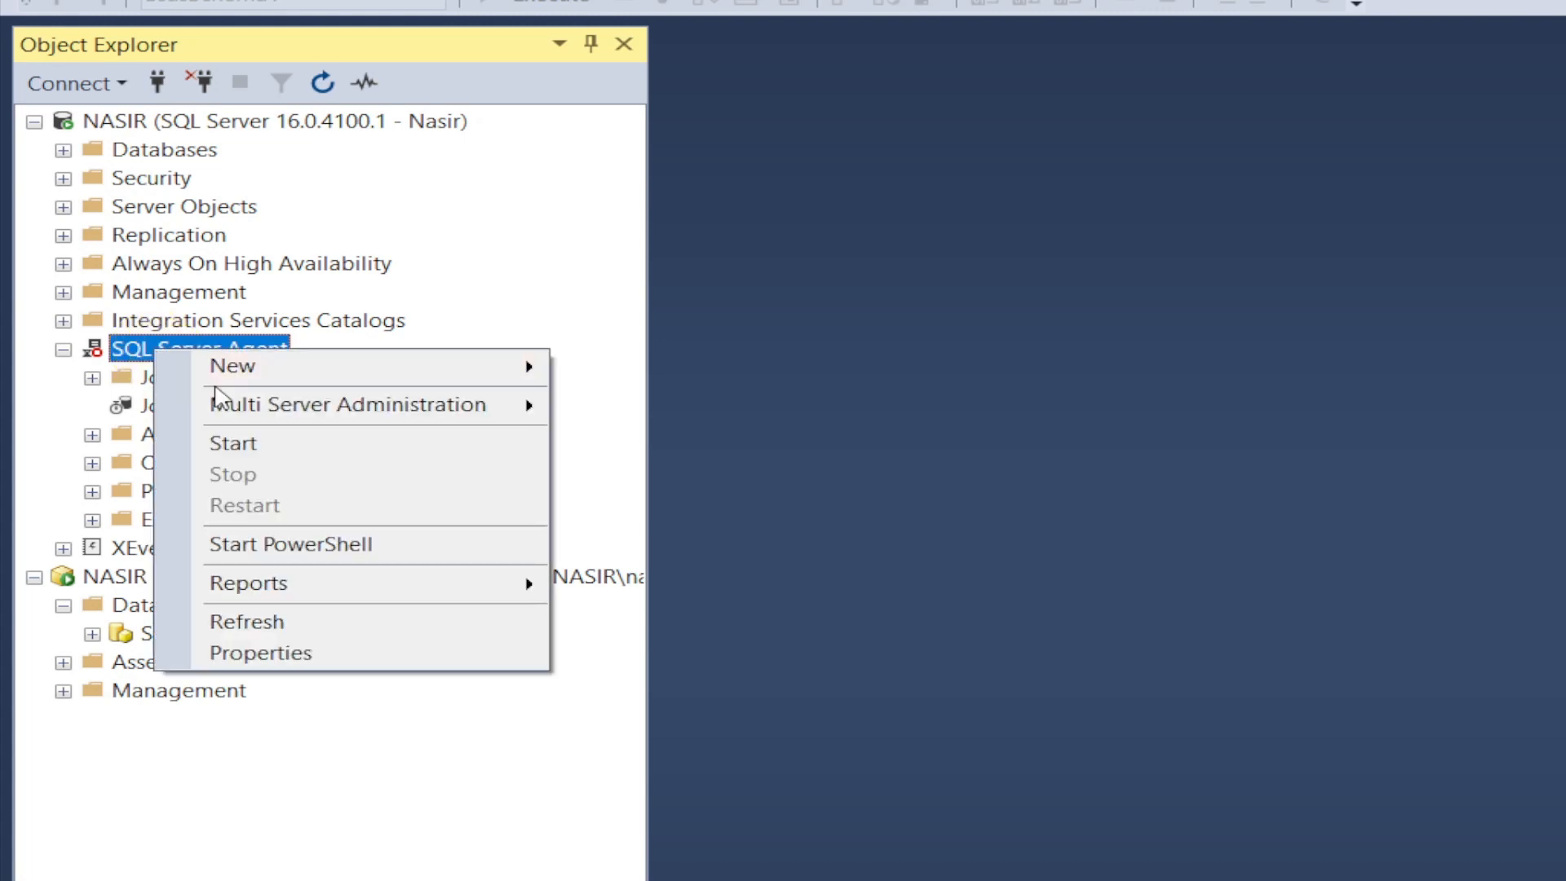
click(292, 459)
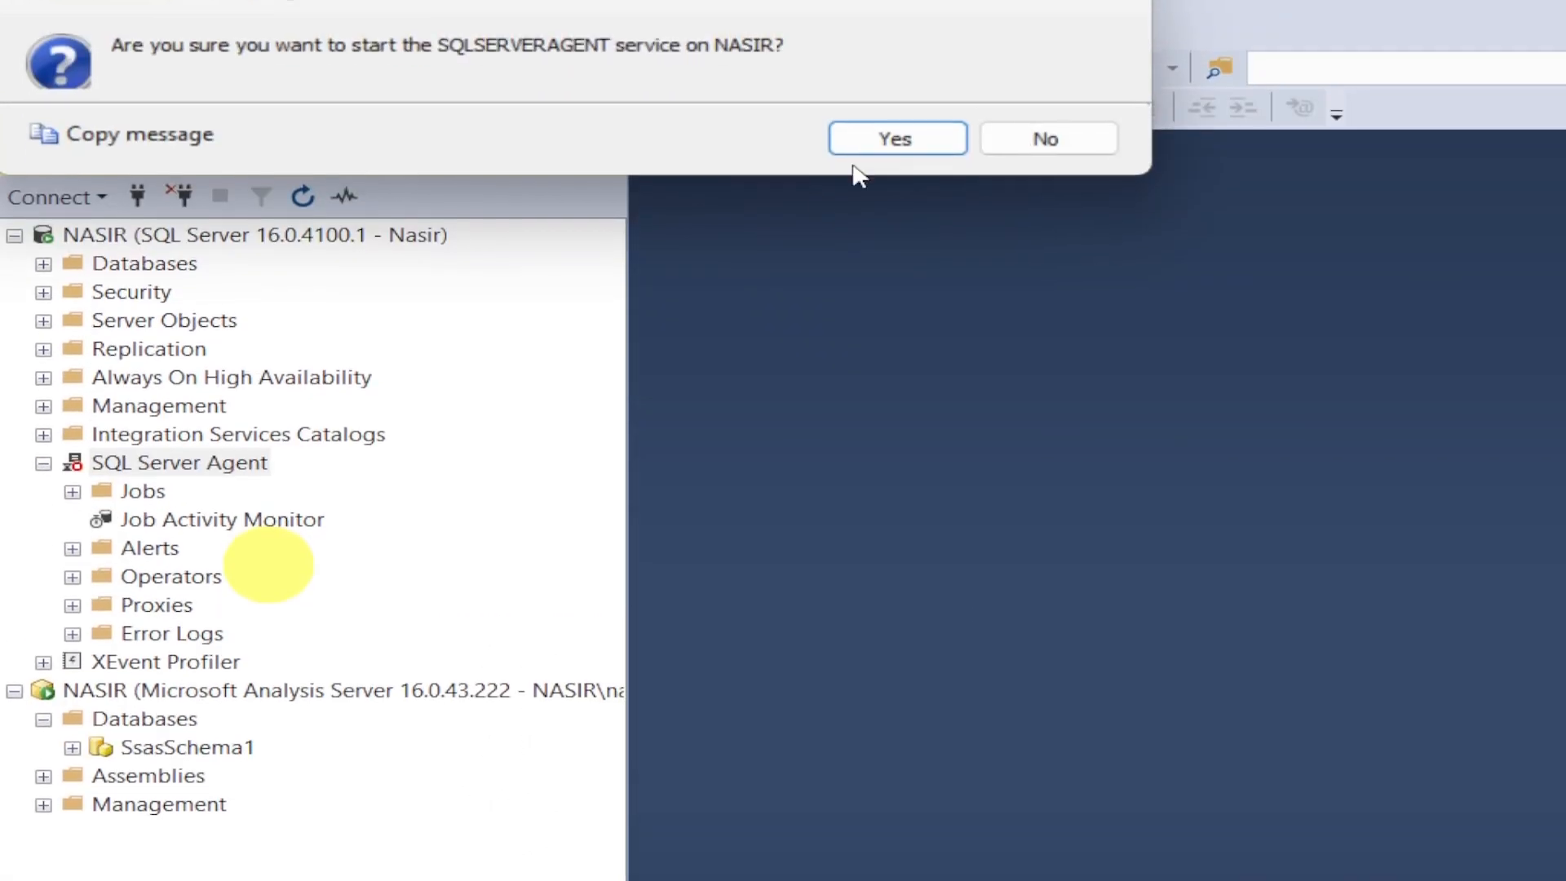
click(897, 140)
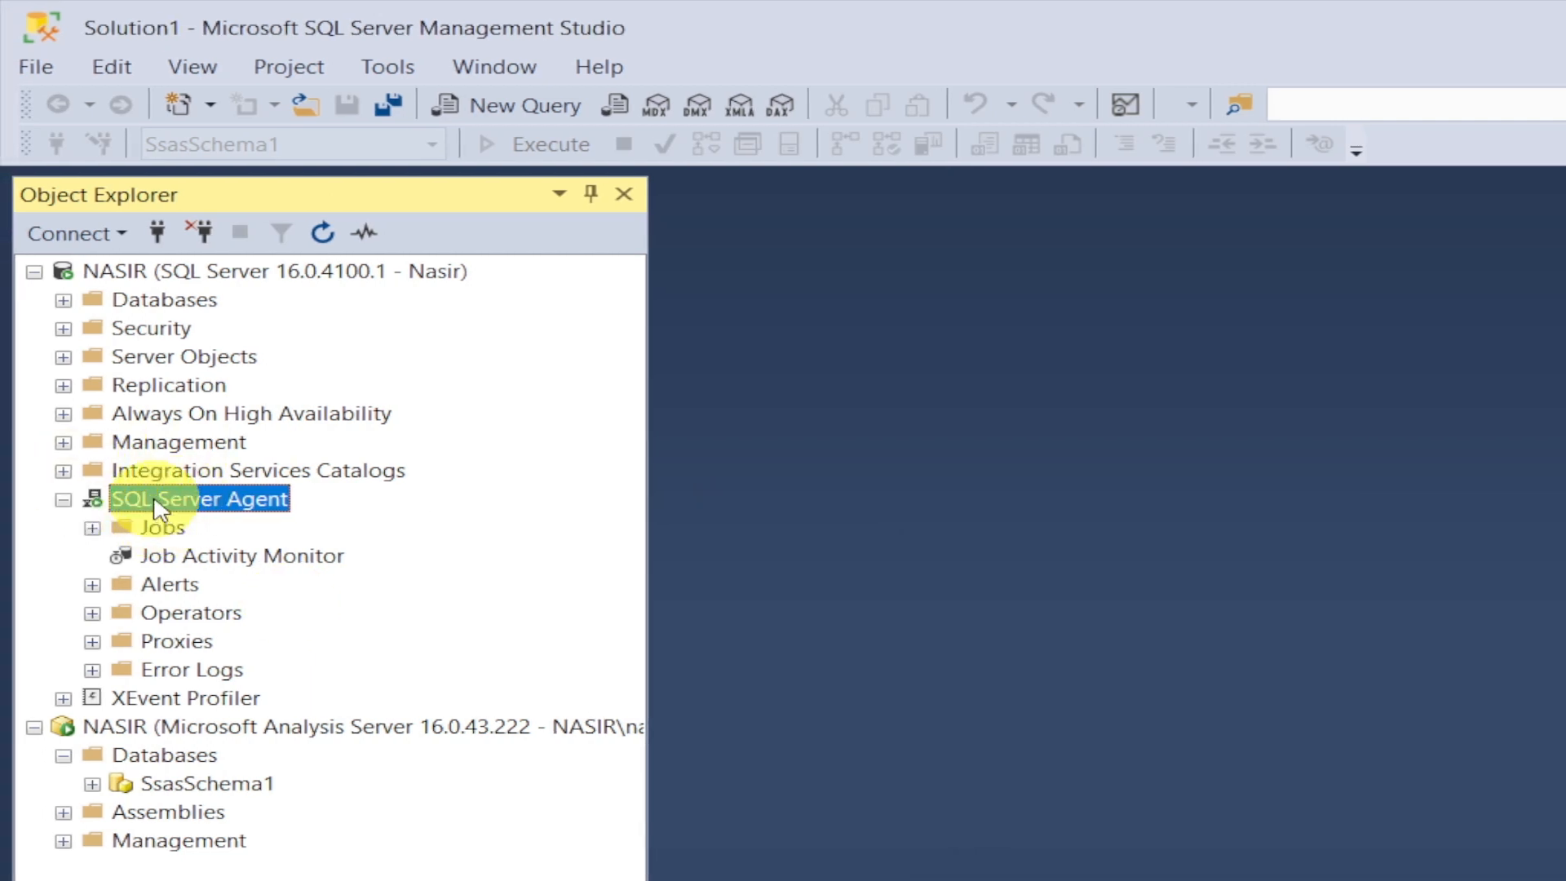
click(169, 538)
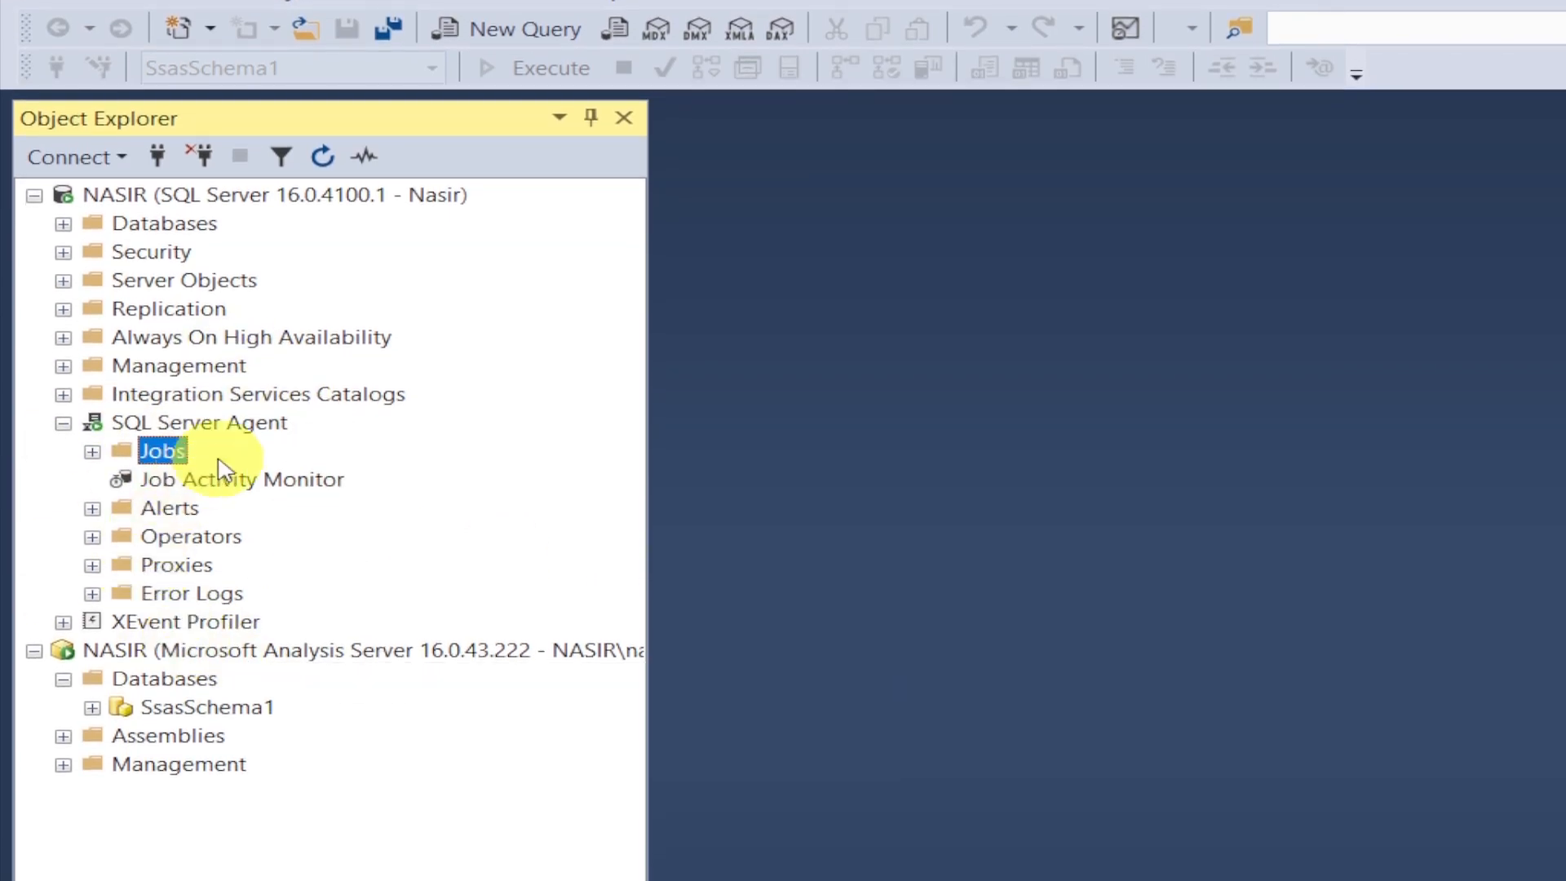
Script the full processing of the SsasSchema1 database to a new query window and dismiss the Process Database dialog.
click(193, 638)
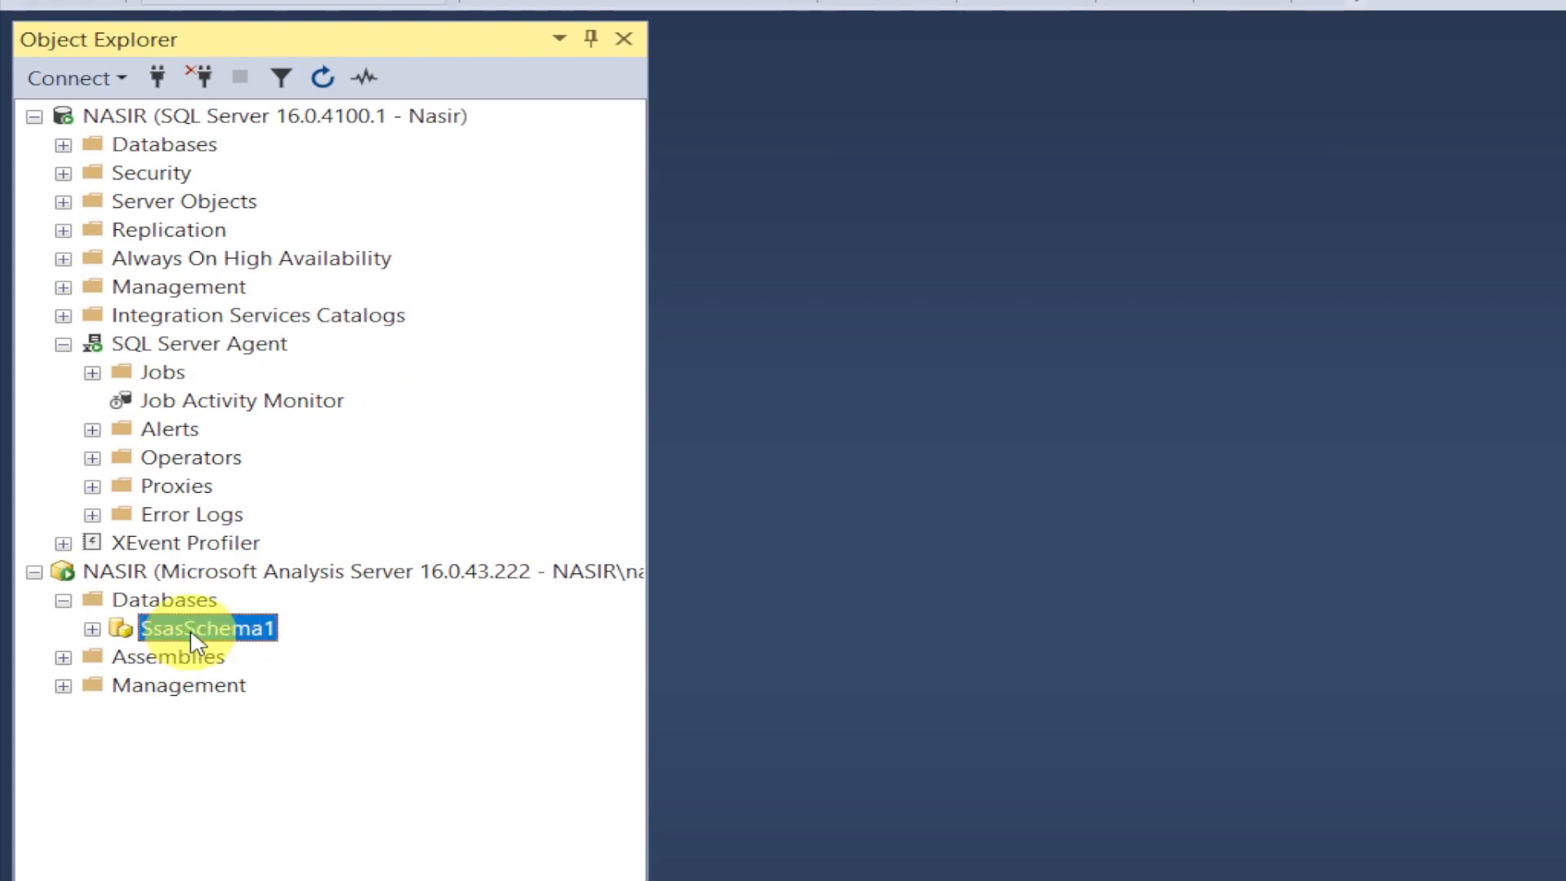
right_click(196, 643)
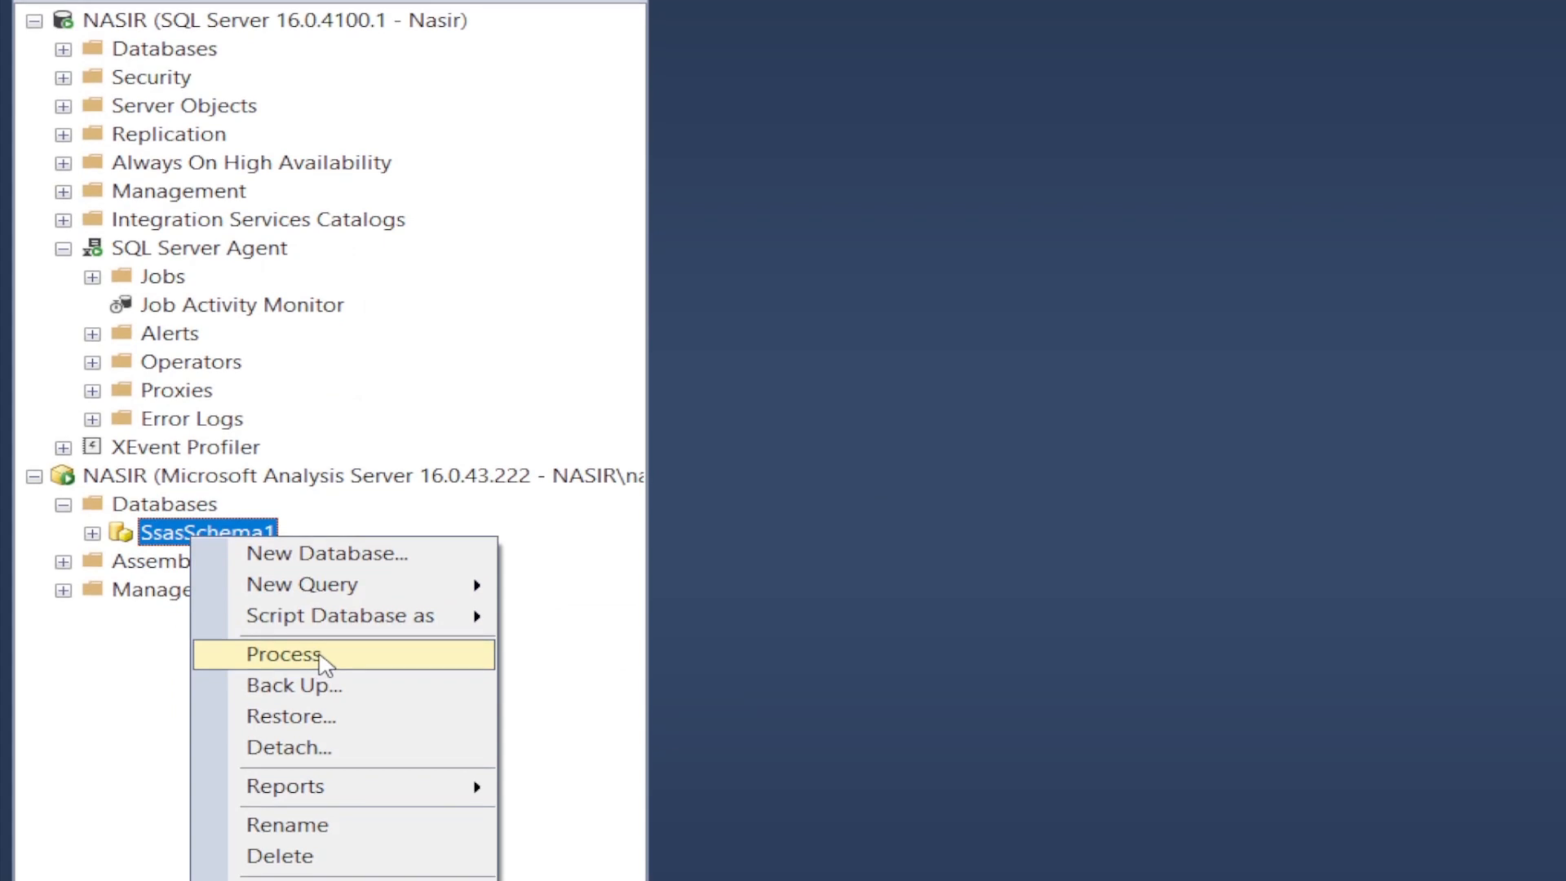
click(320, 655)
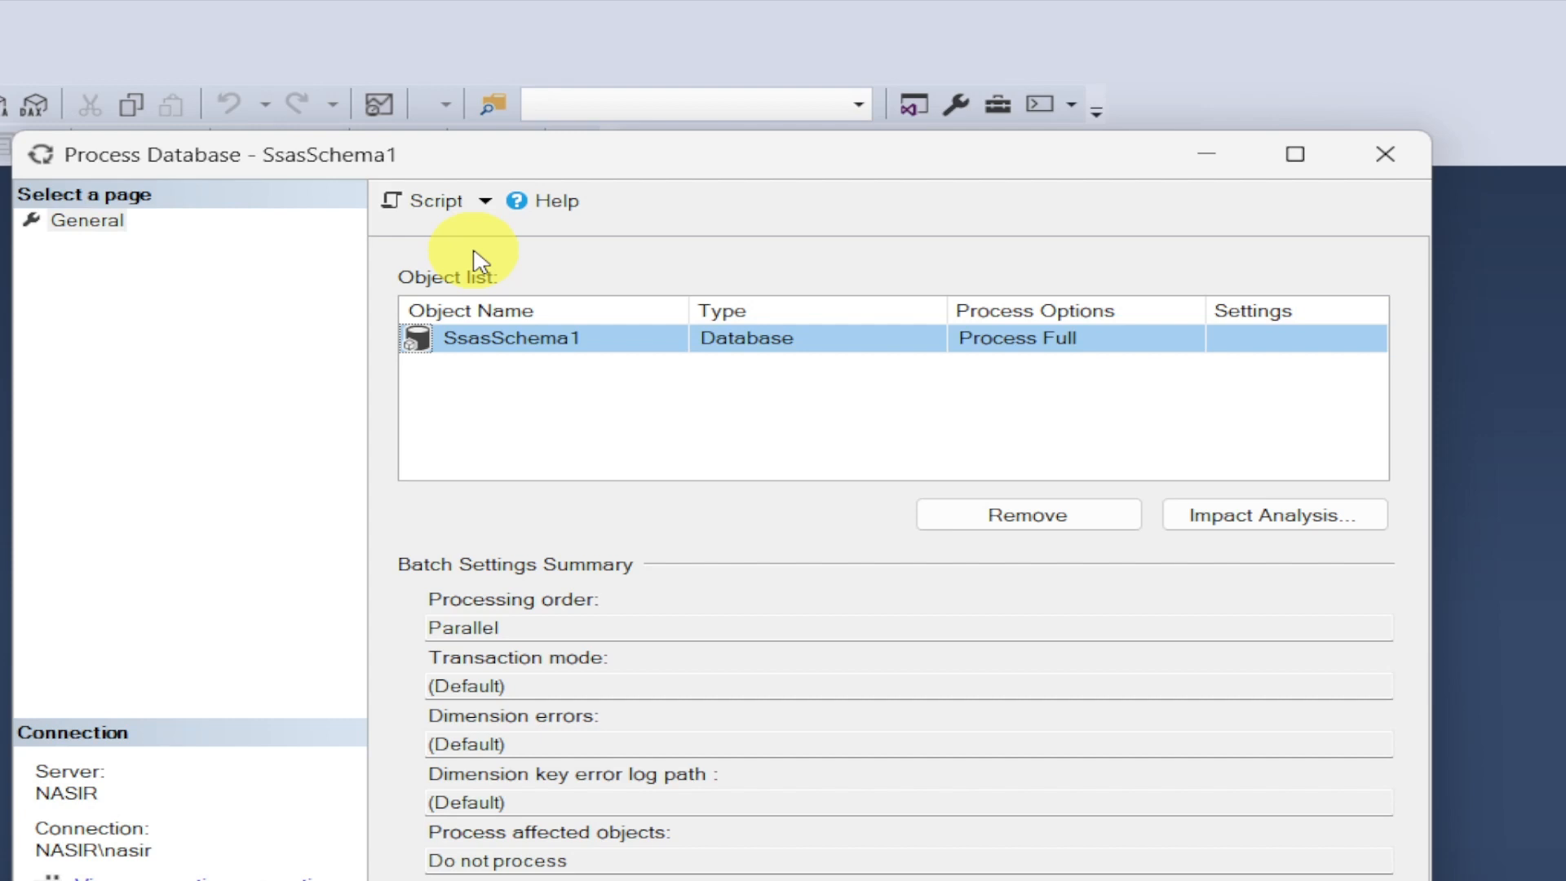
click(485, 203)
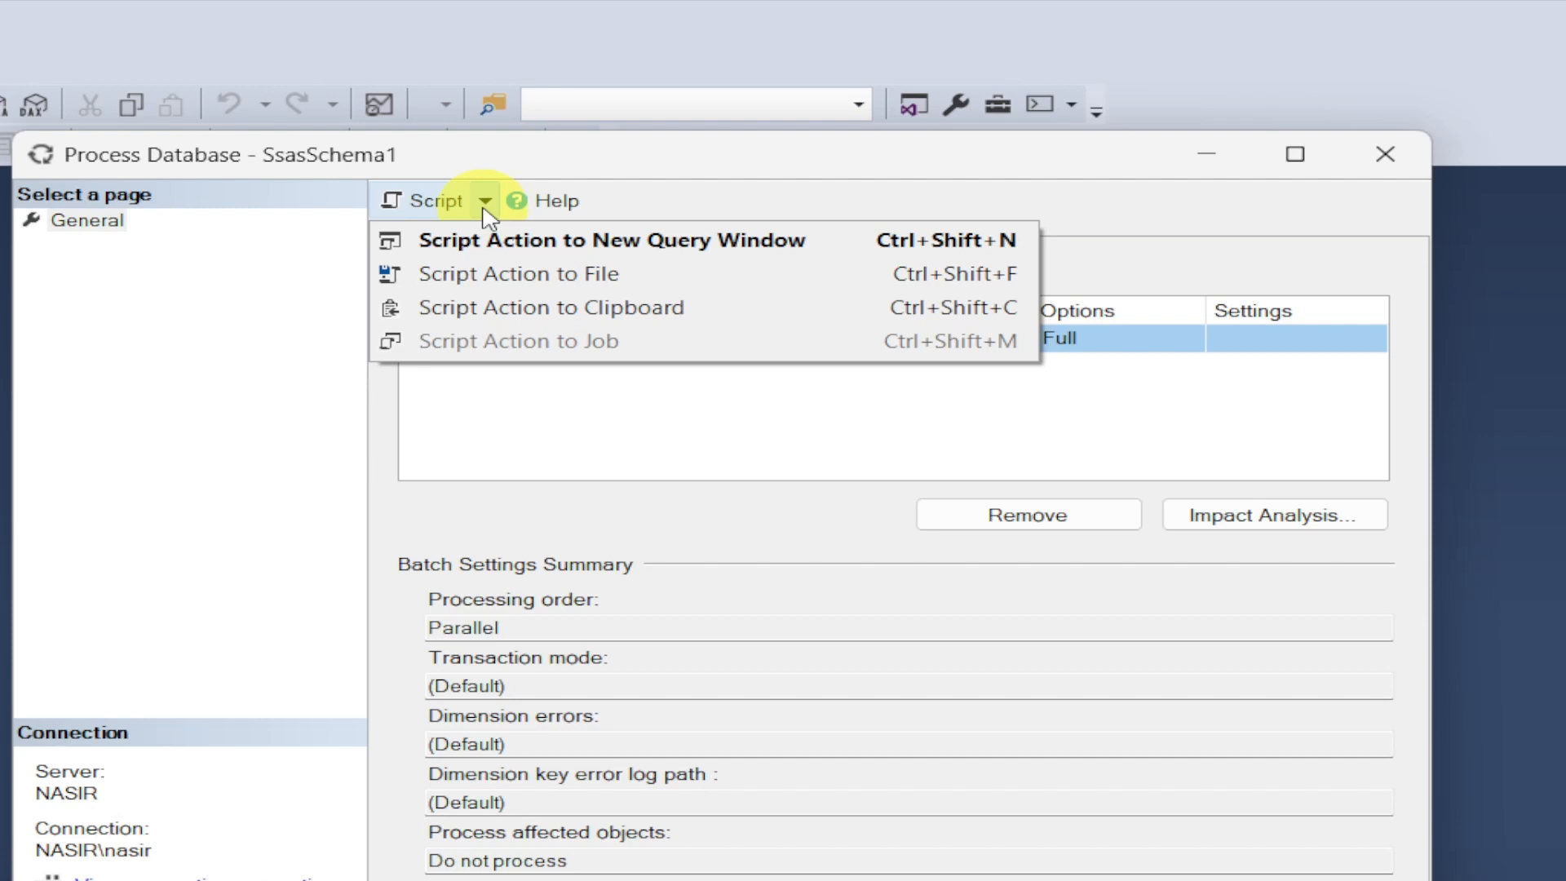
click(486, 207)
click(425, 210)
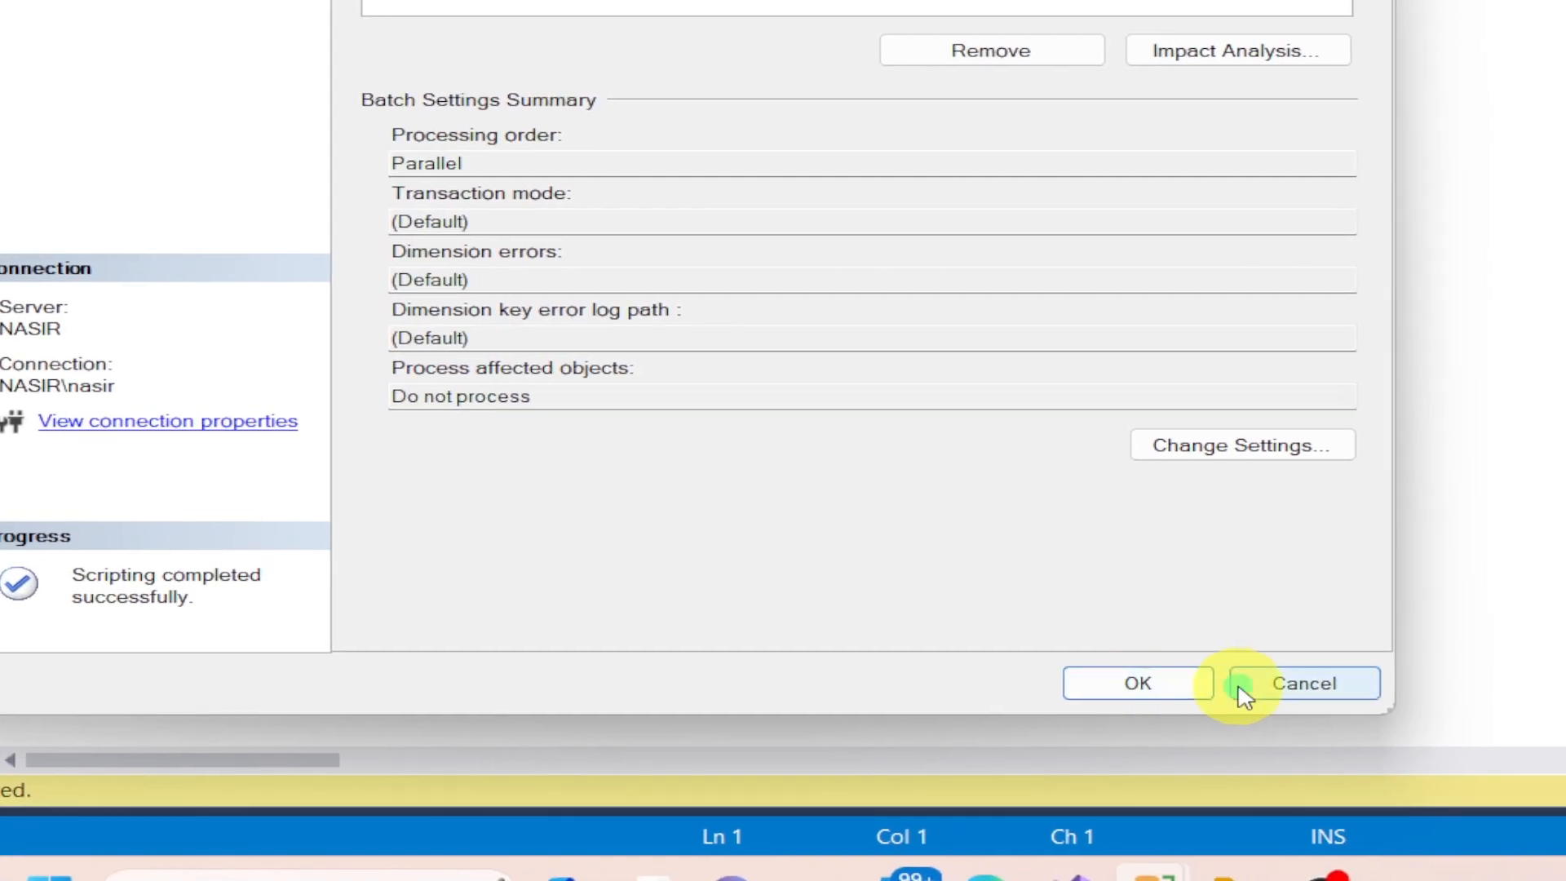
click(1241, 690)
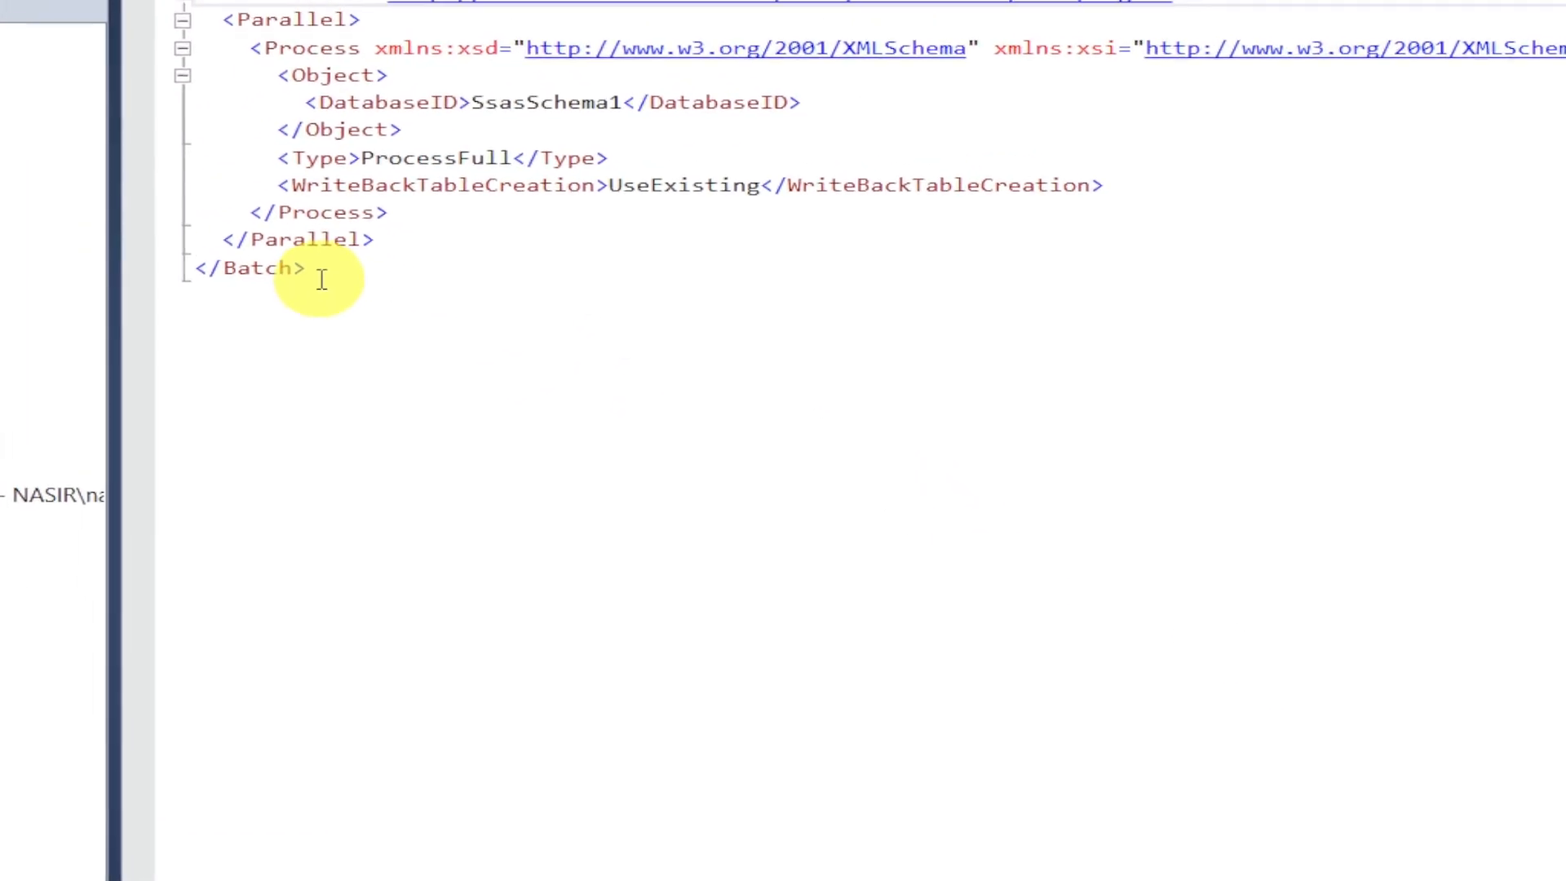
Select and copy the entire XMLA batch script from the query window.
drag(322, 280, 339, 237)
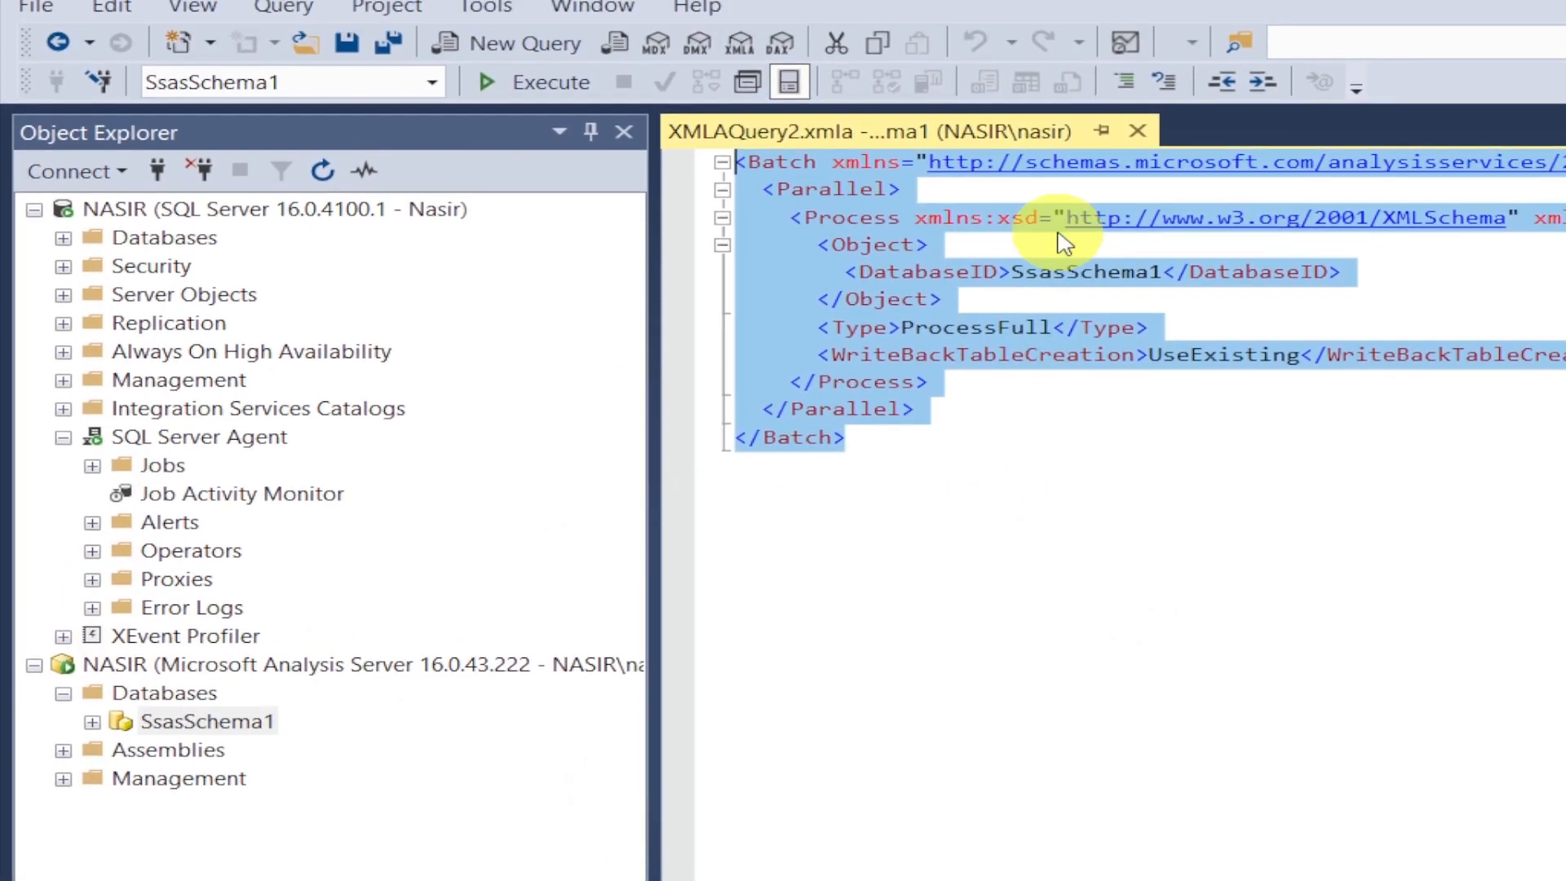
click(1032, 187)
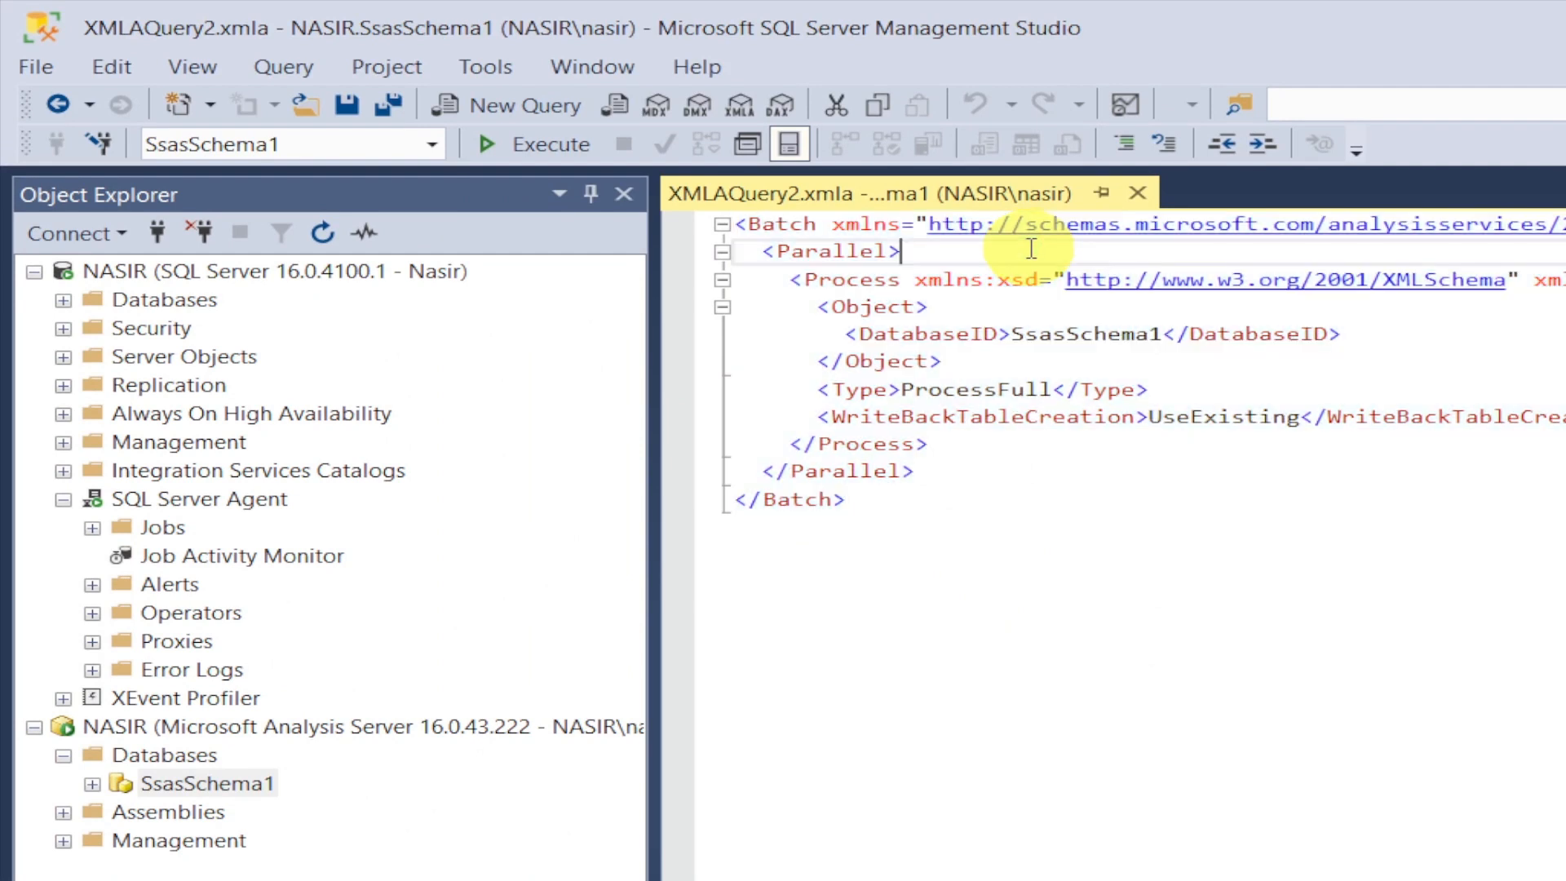
drag(898, 507, 955, 477)
click(958, 478)
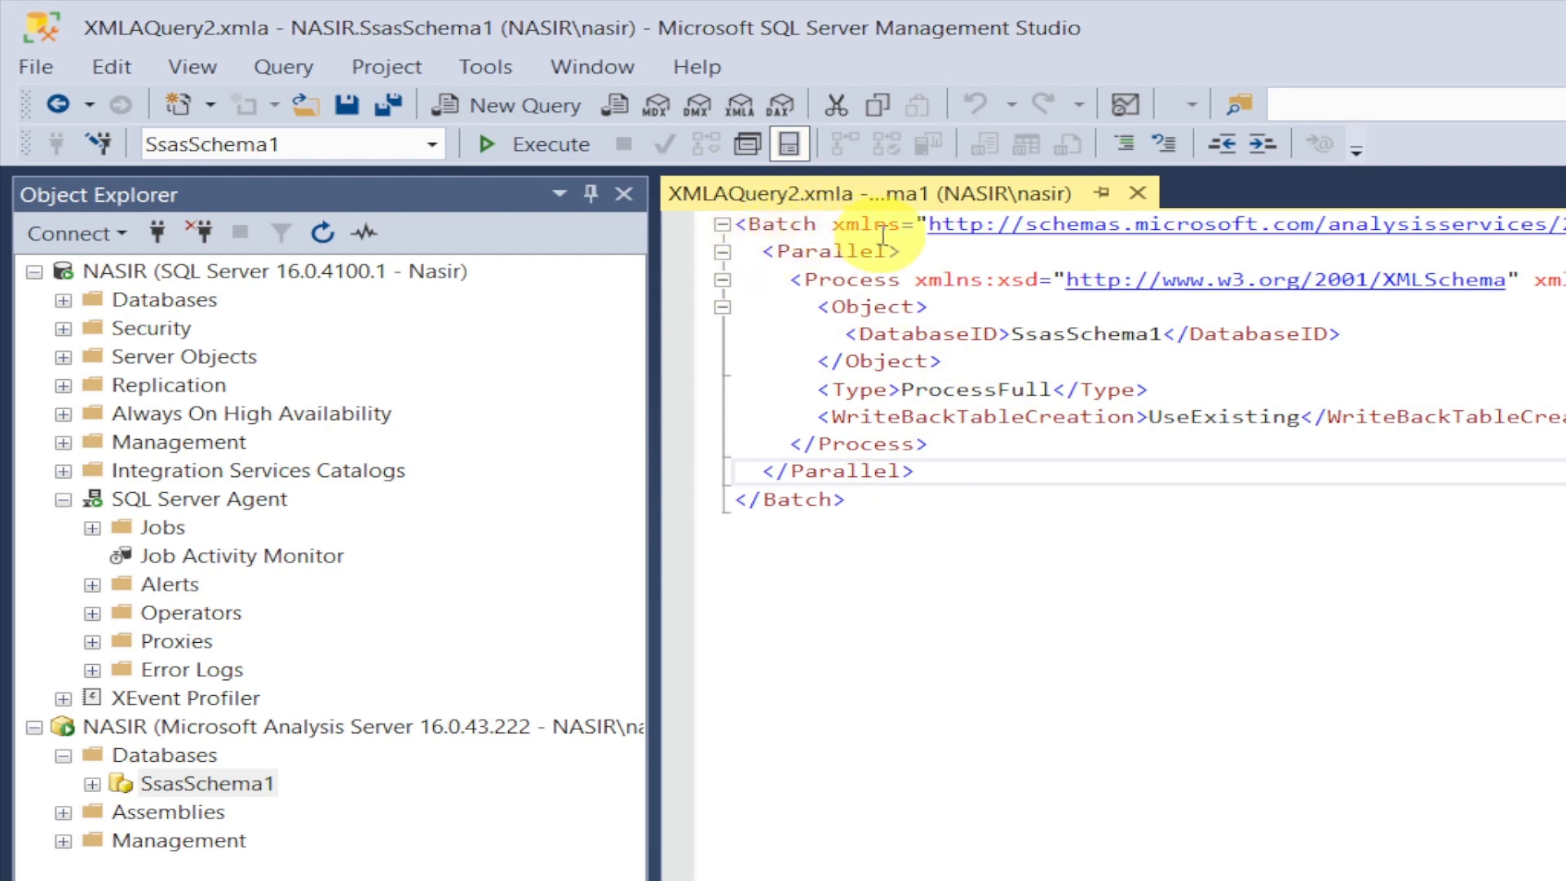
drag(867, 500, 743, 217)
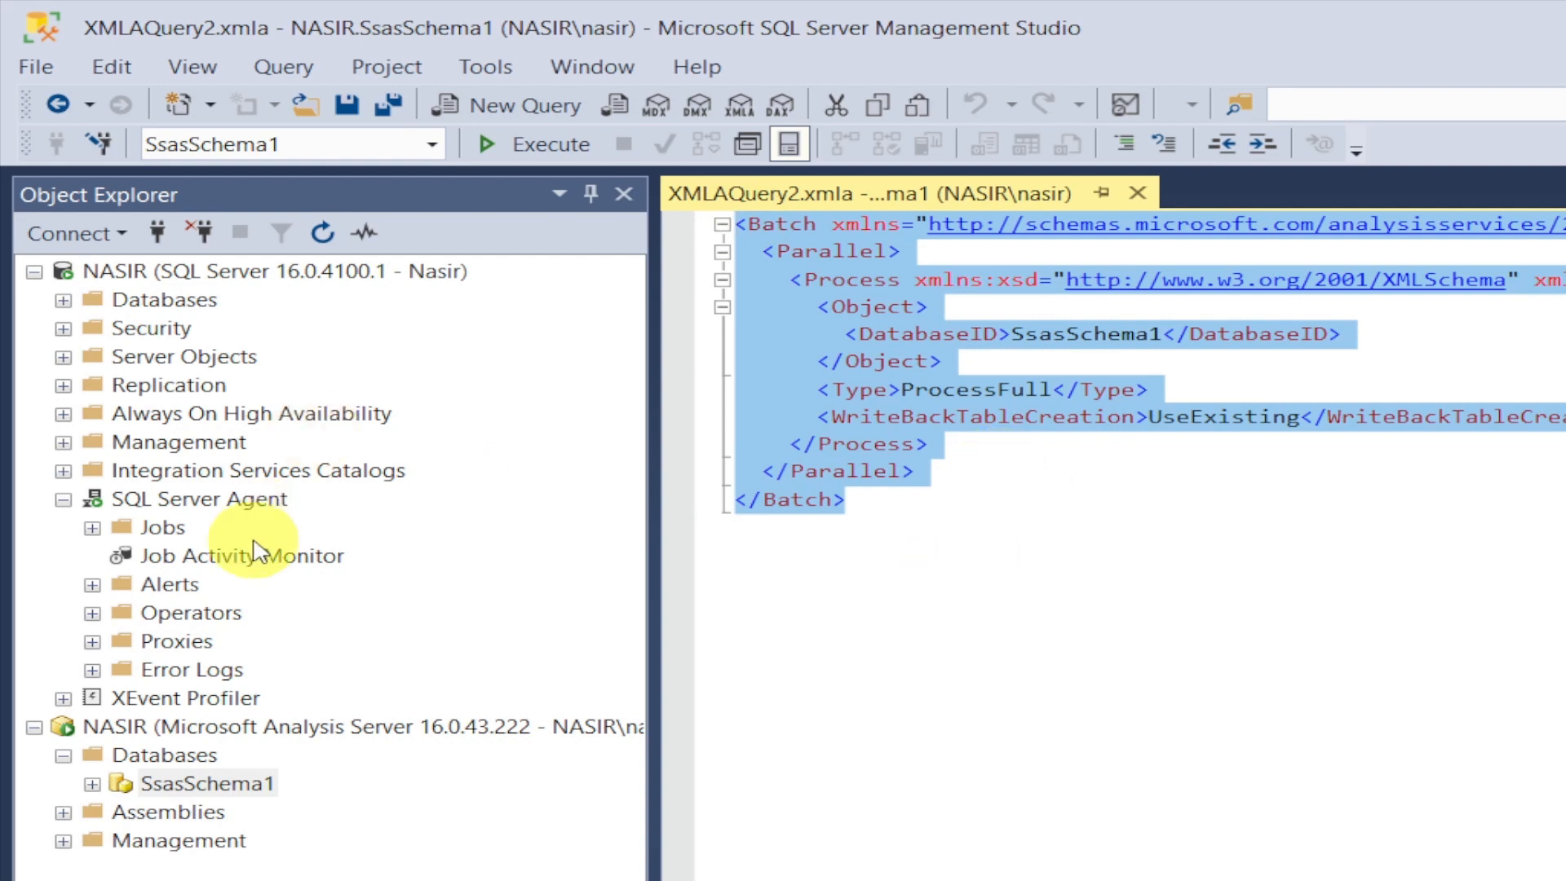
Create a new SQL Server Agent job named CubeProcessing.
click(168, 530)
right_click(174, 520)
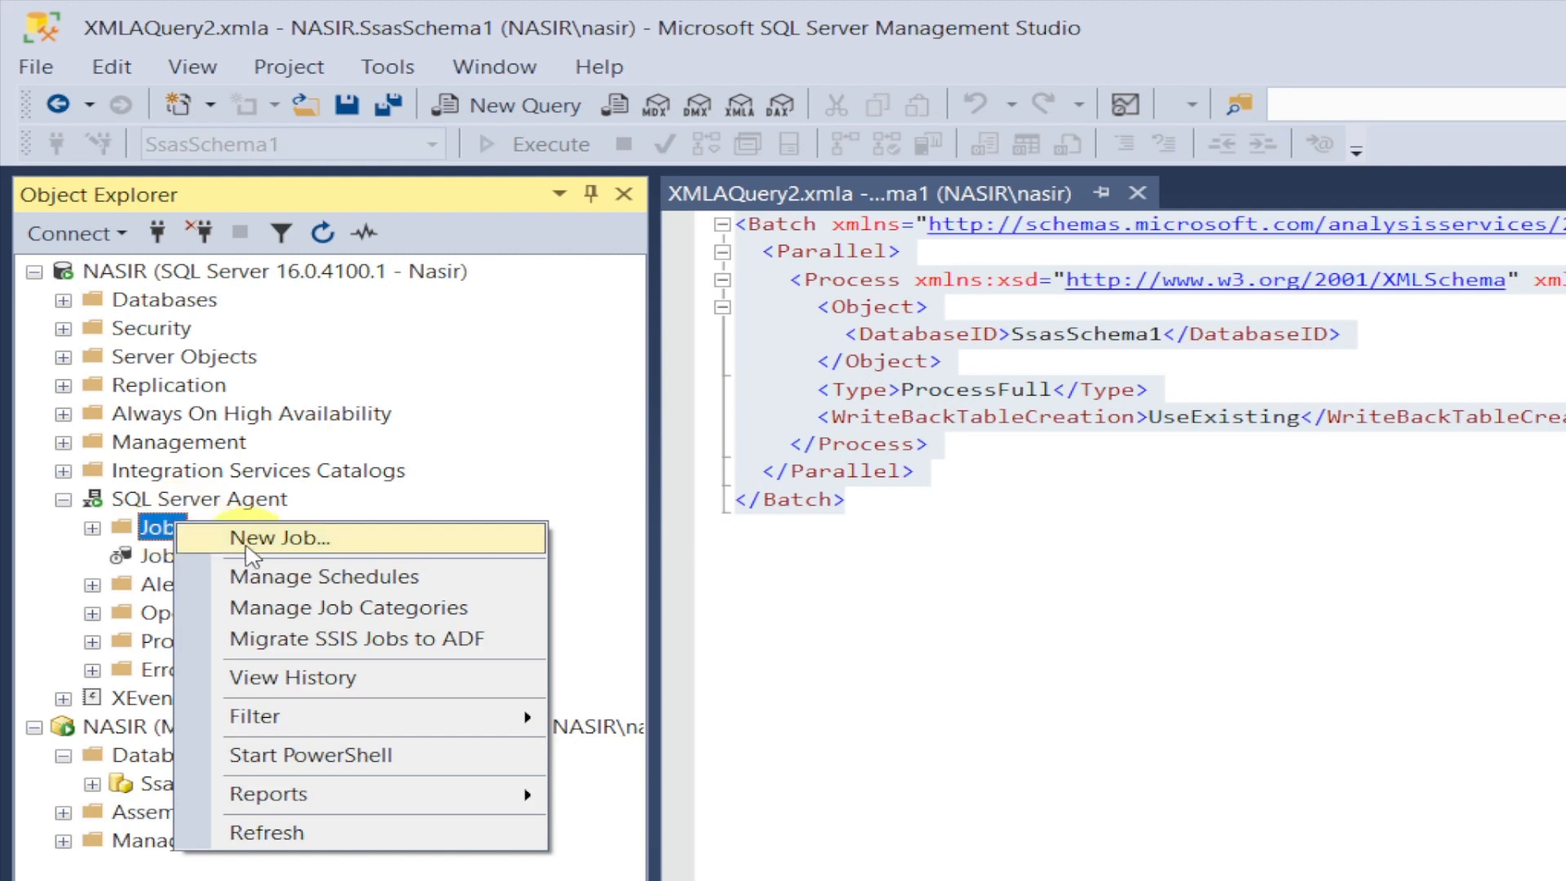
click(306, 541)
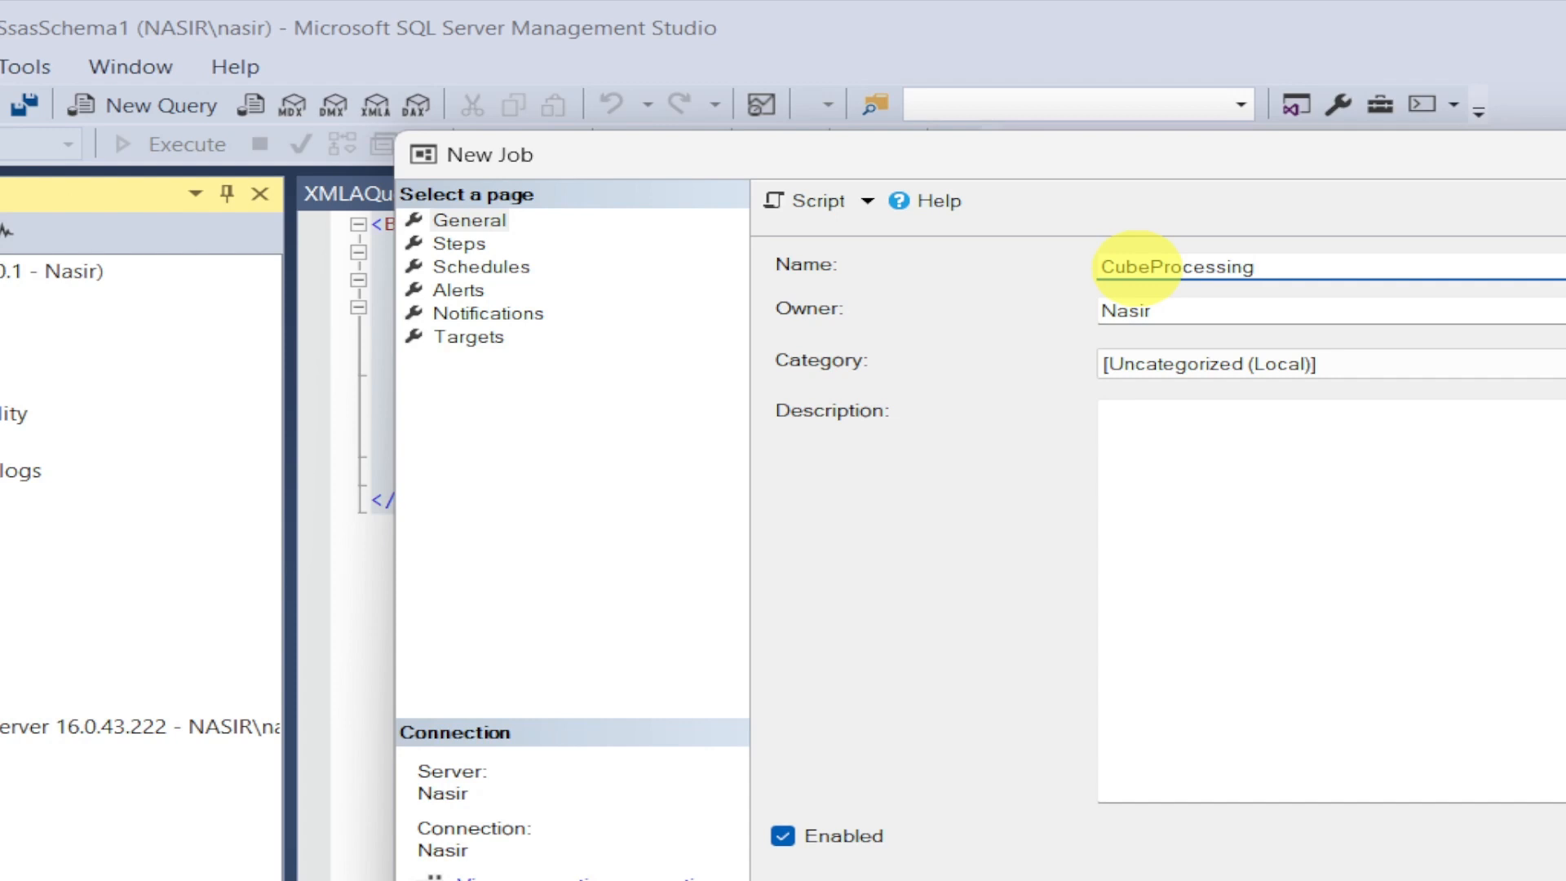
Add a job step named Processing of type SQL Server Analysis Services Command and enter the local server's name.
click(456, 245)
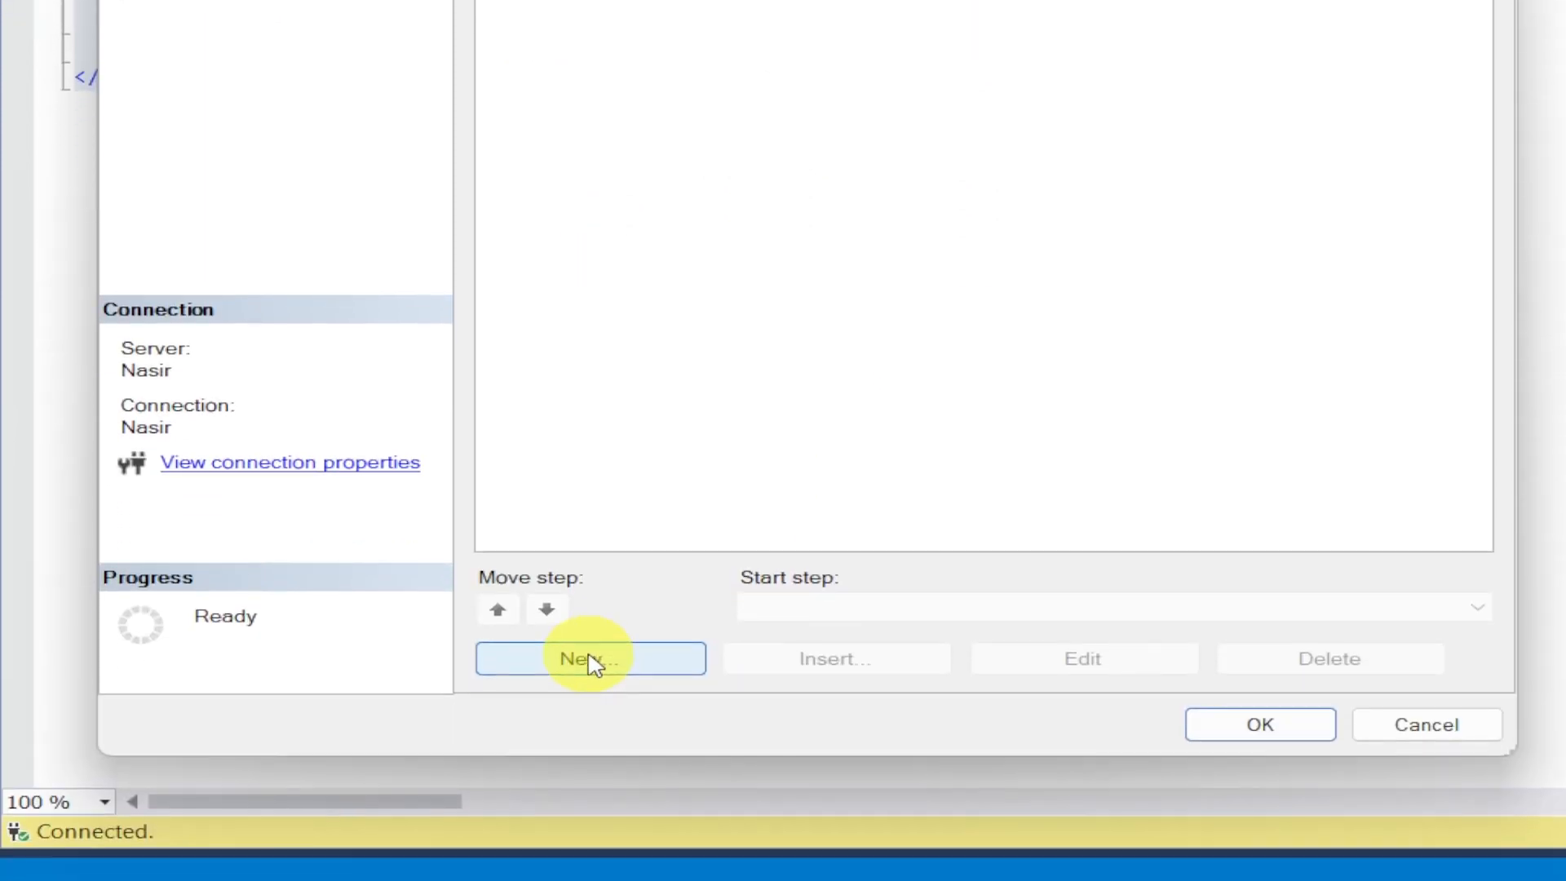
click(594, 664)
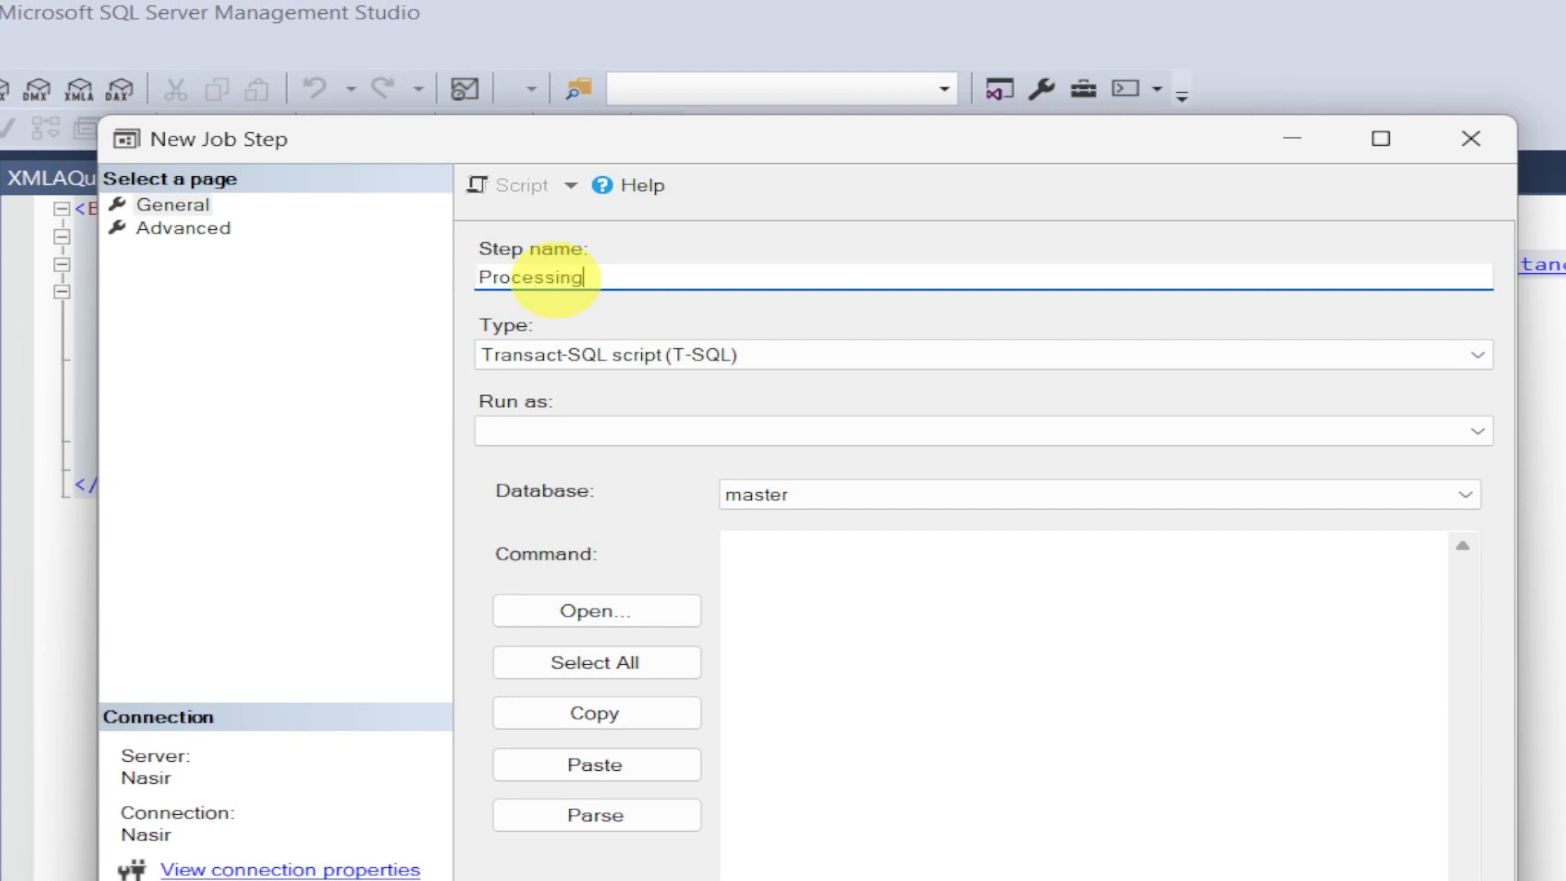
click(572, 361)
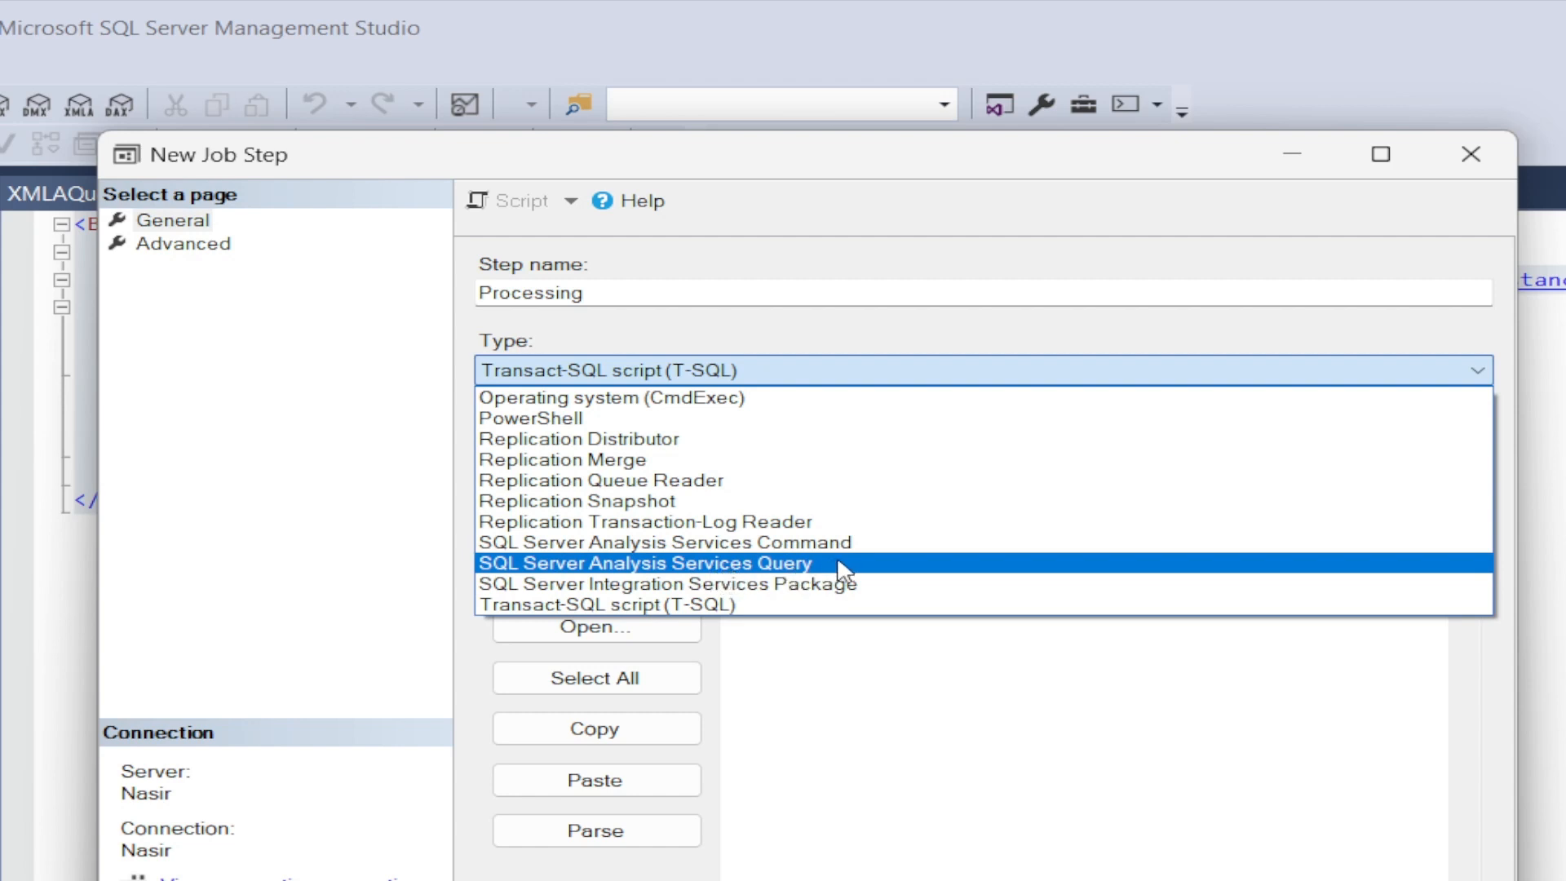
click(763, 542)
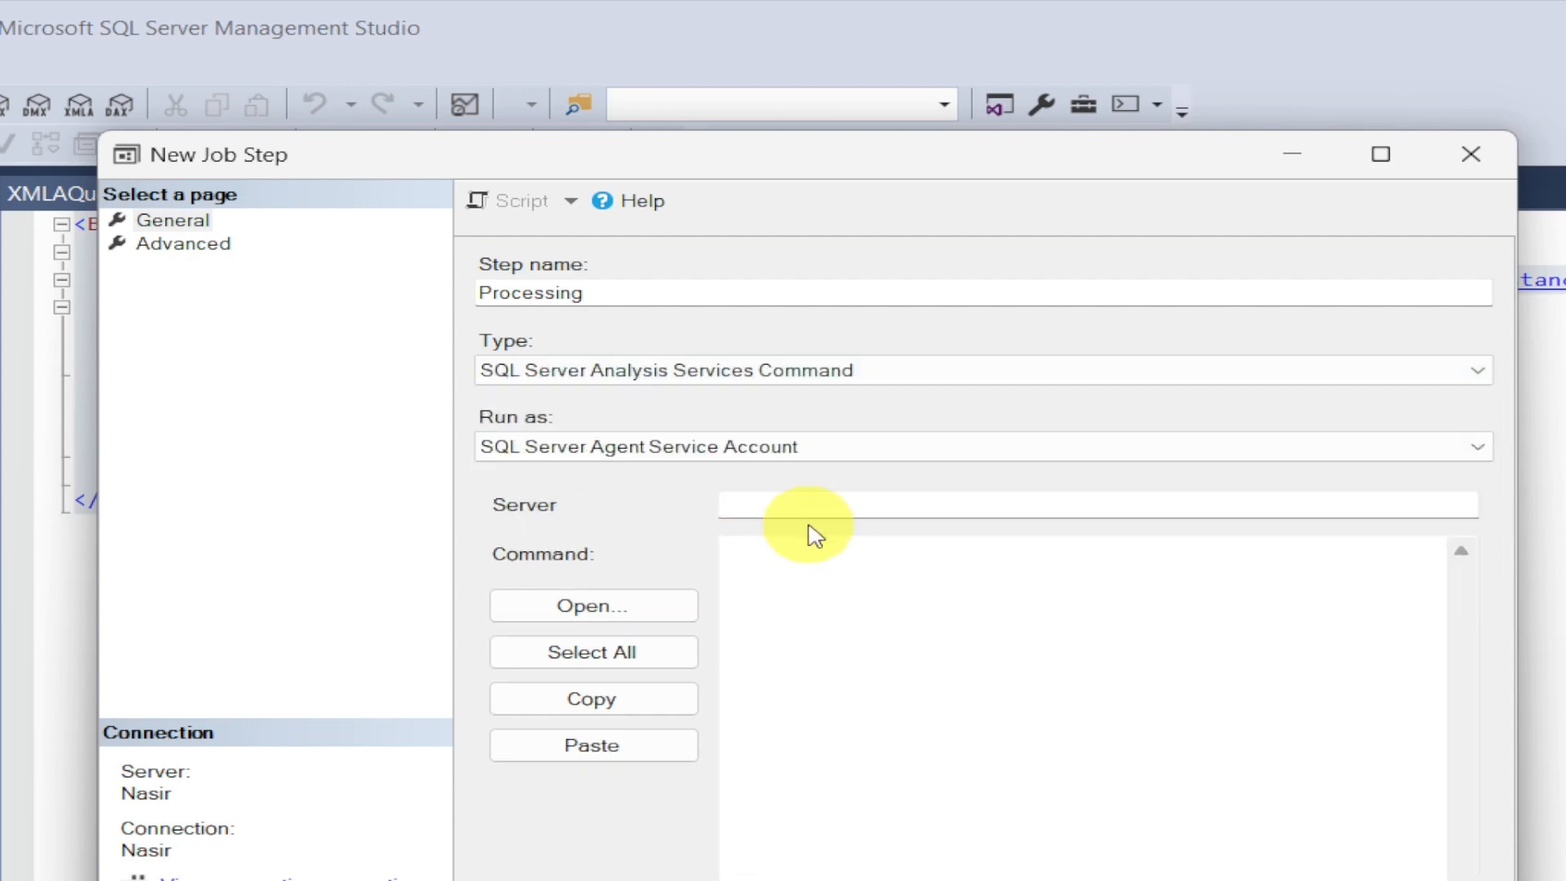
click(865, 503)
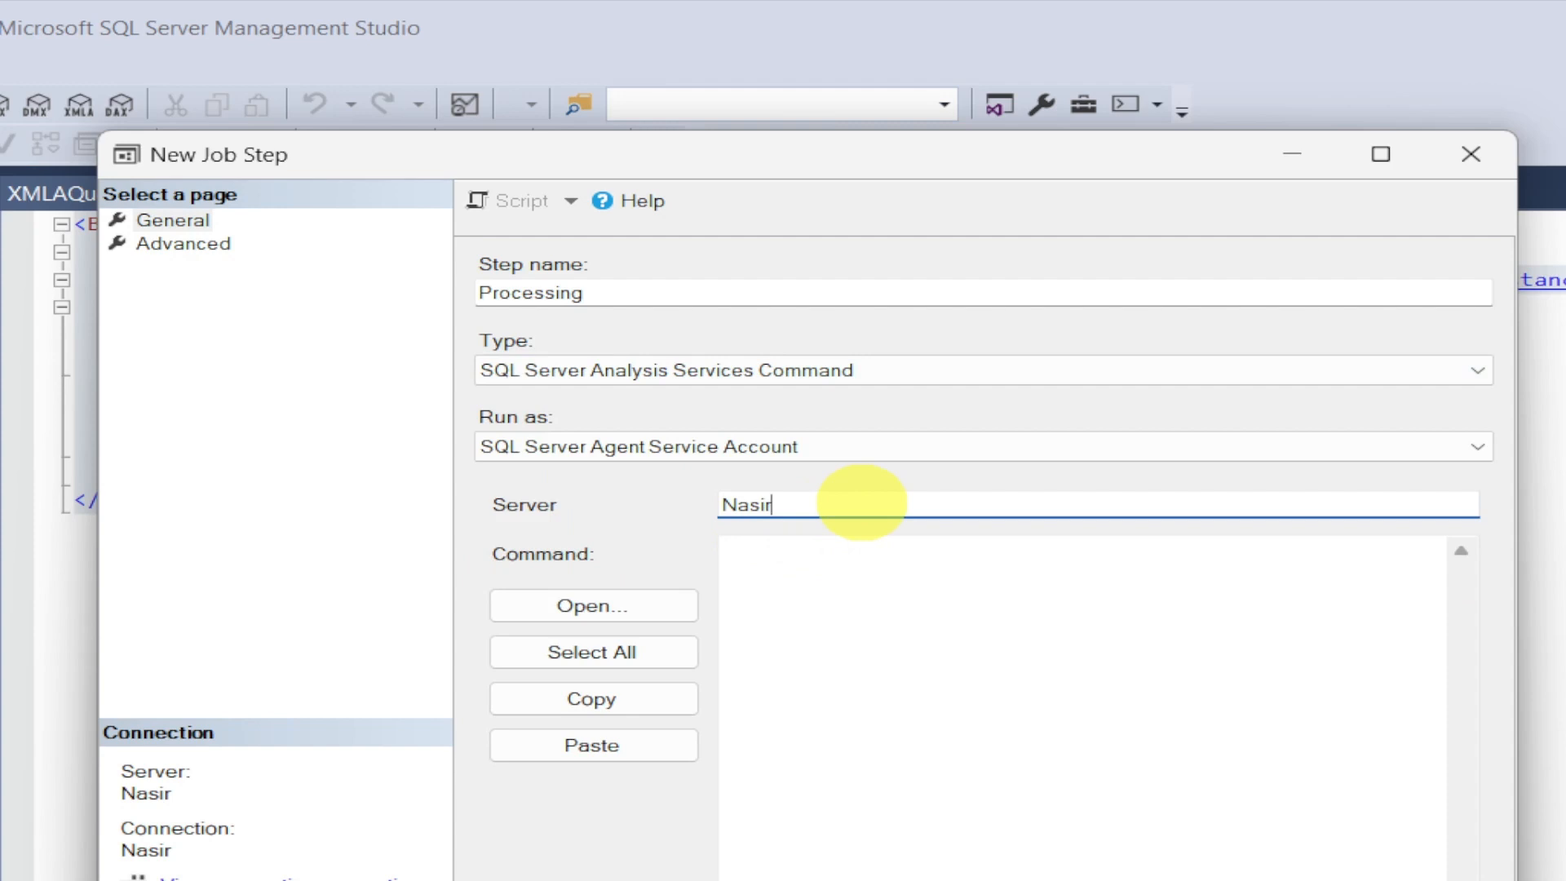
Reopen the Processing job step for editing, paste the copied XMLA batch script as its command, and save the step.
key(Return)
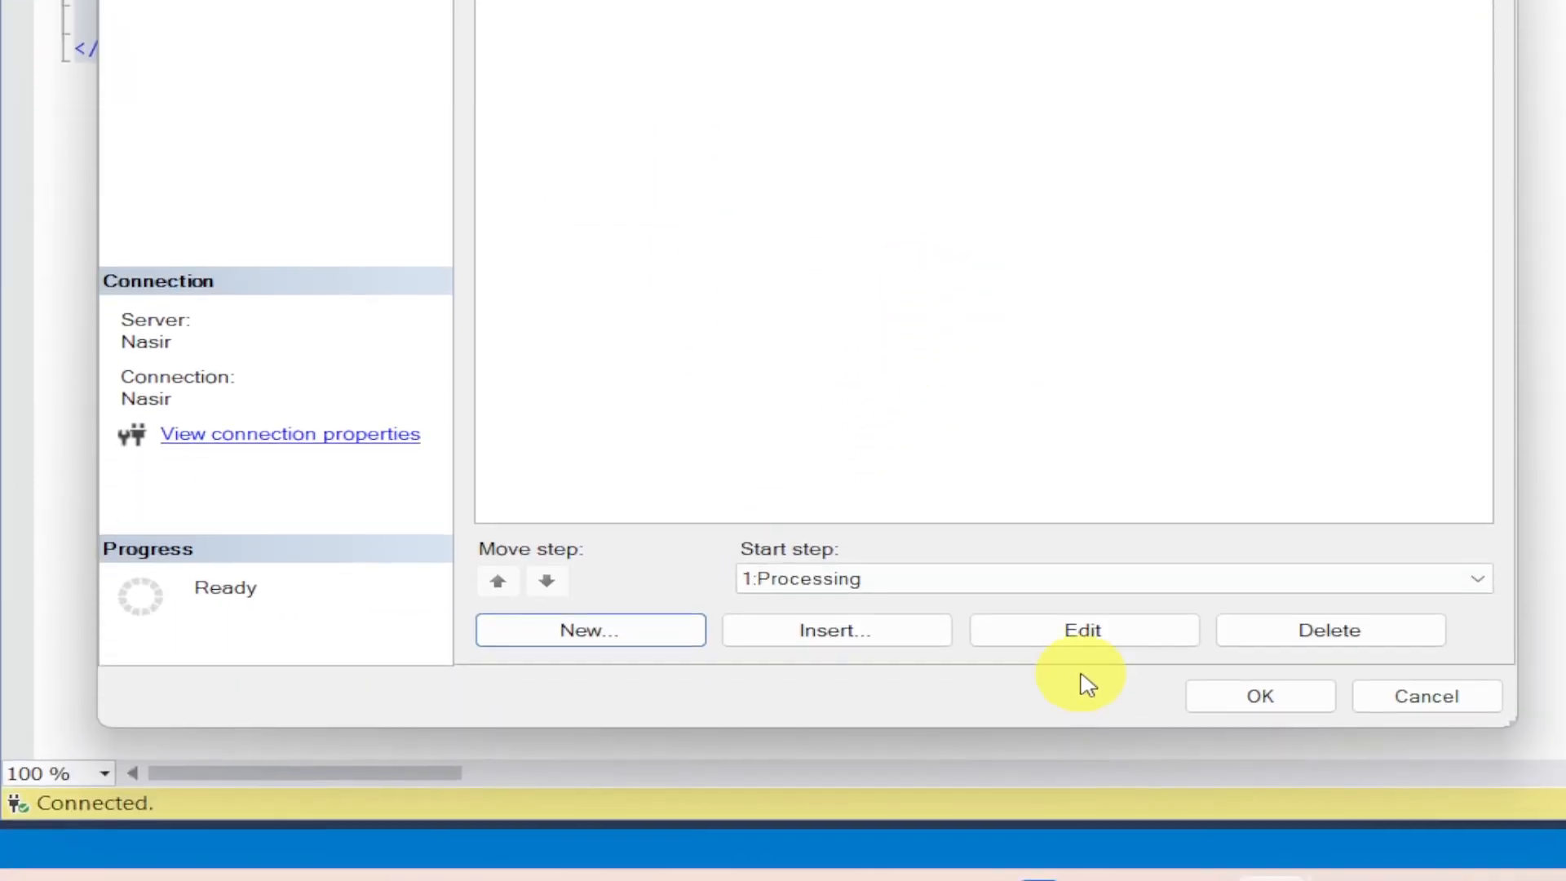
click(1109, 632)
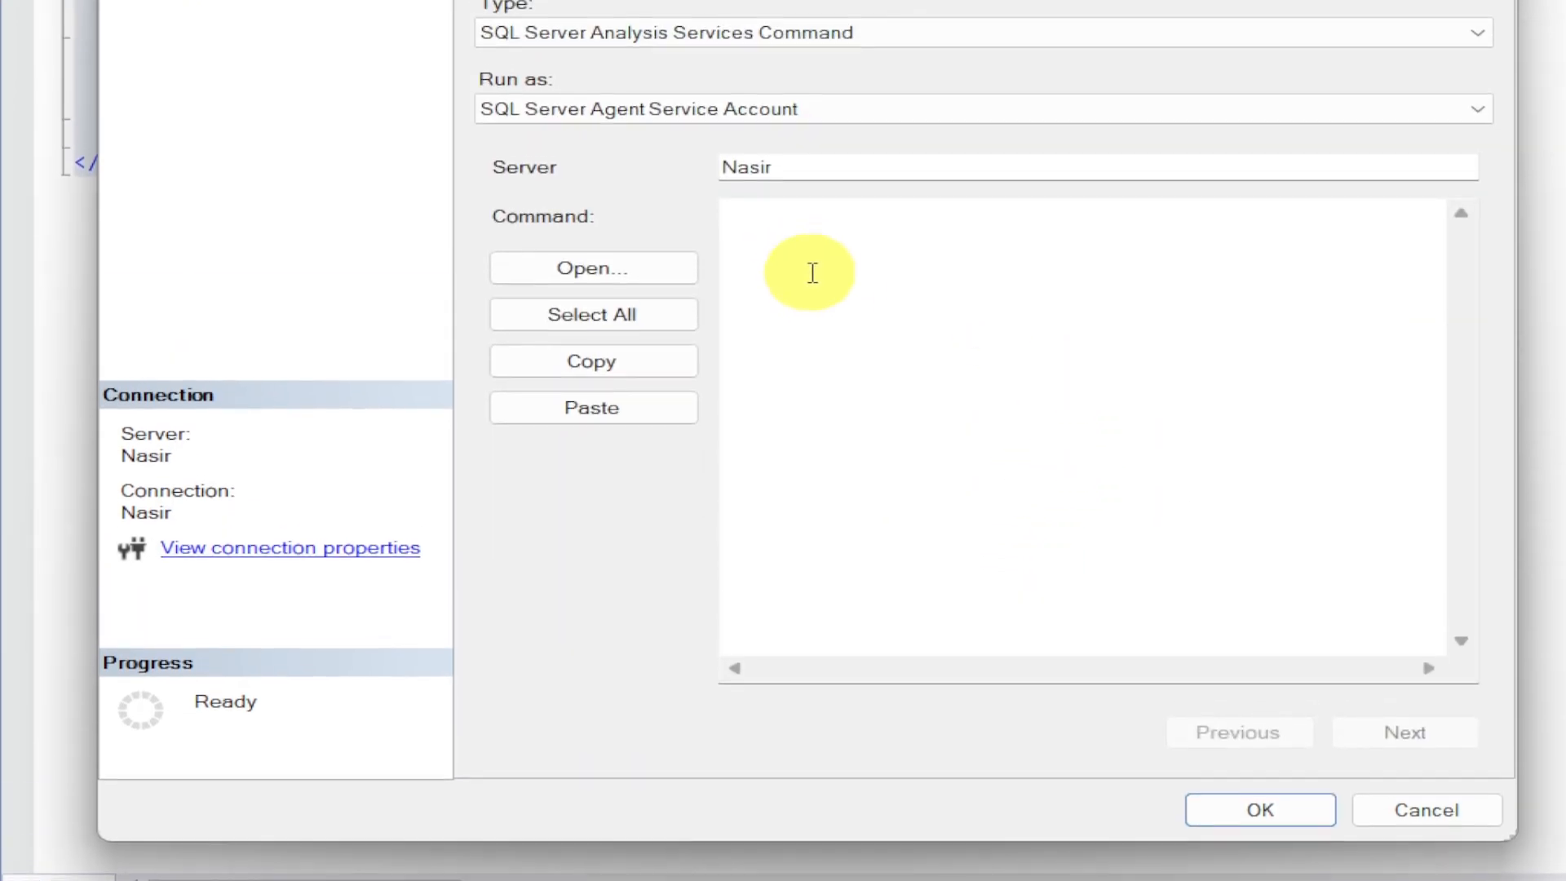
click(830, 258)
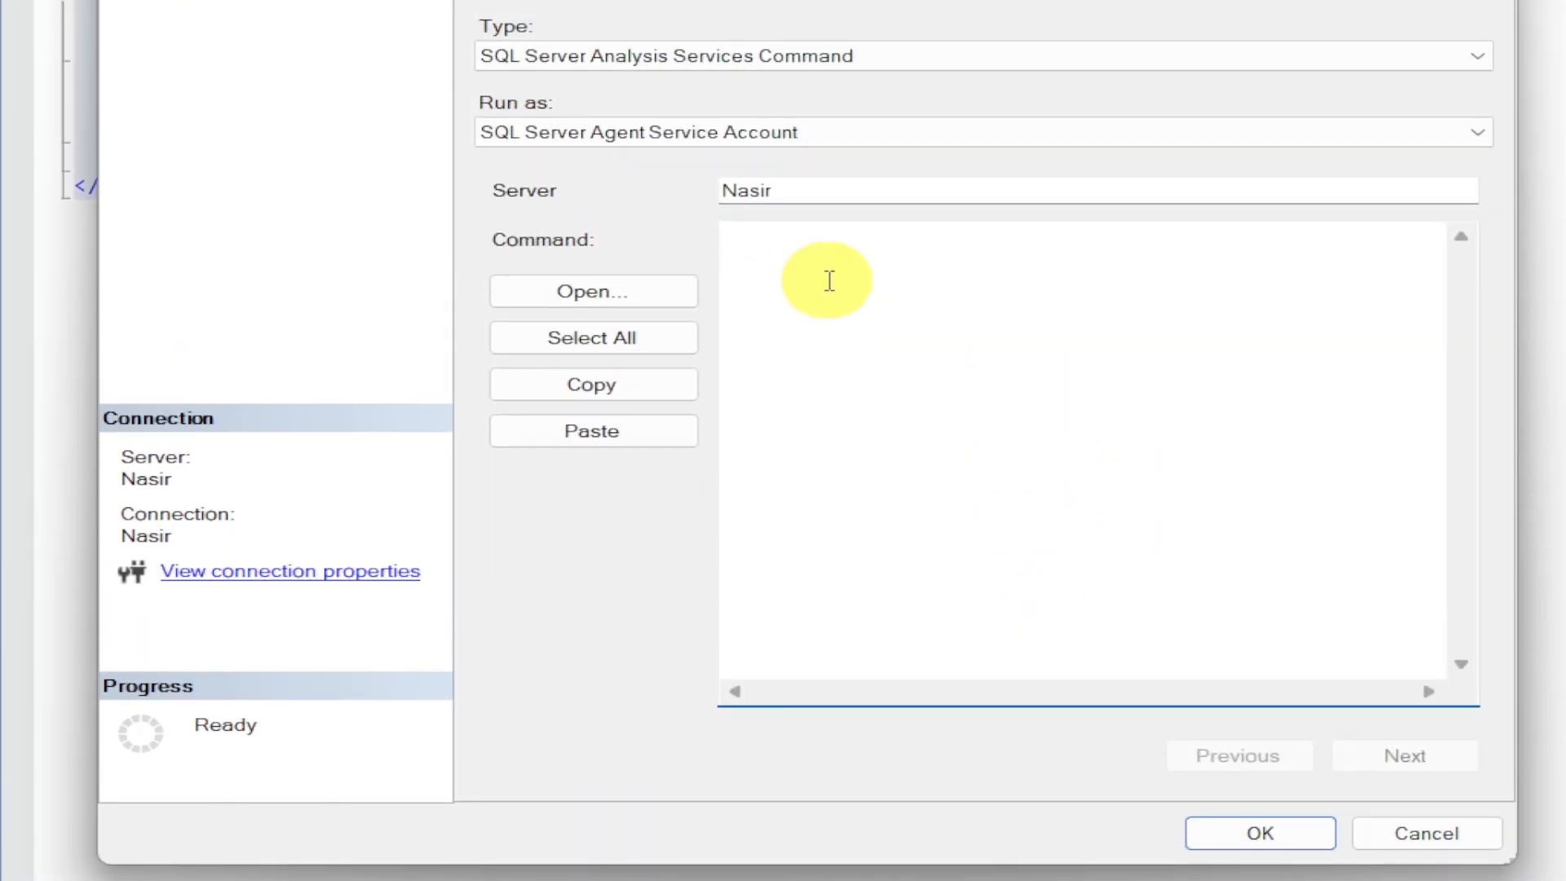
key(ctrl+v)
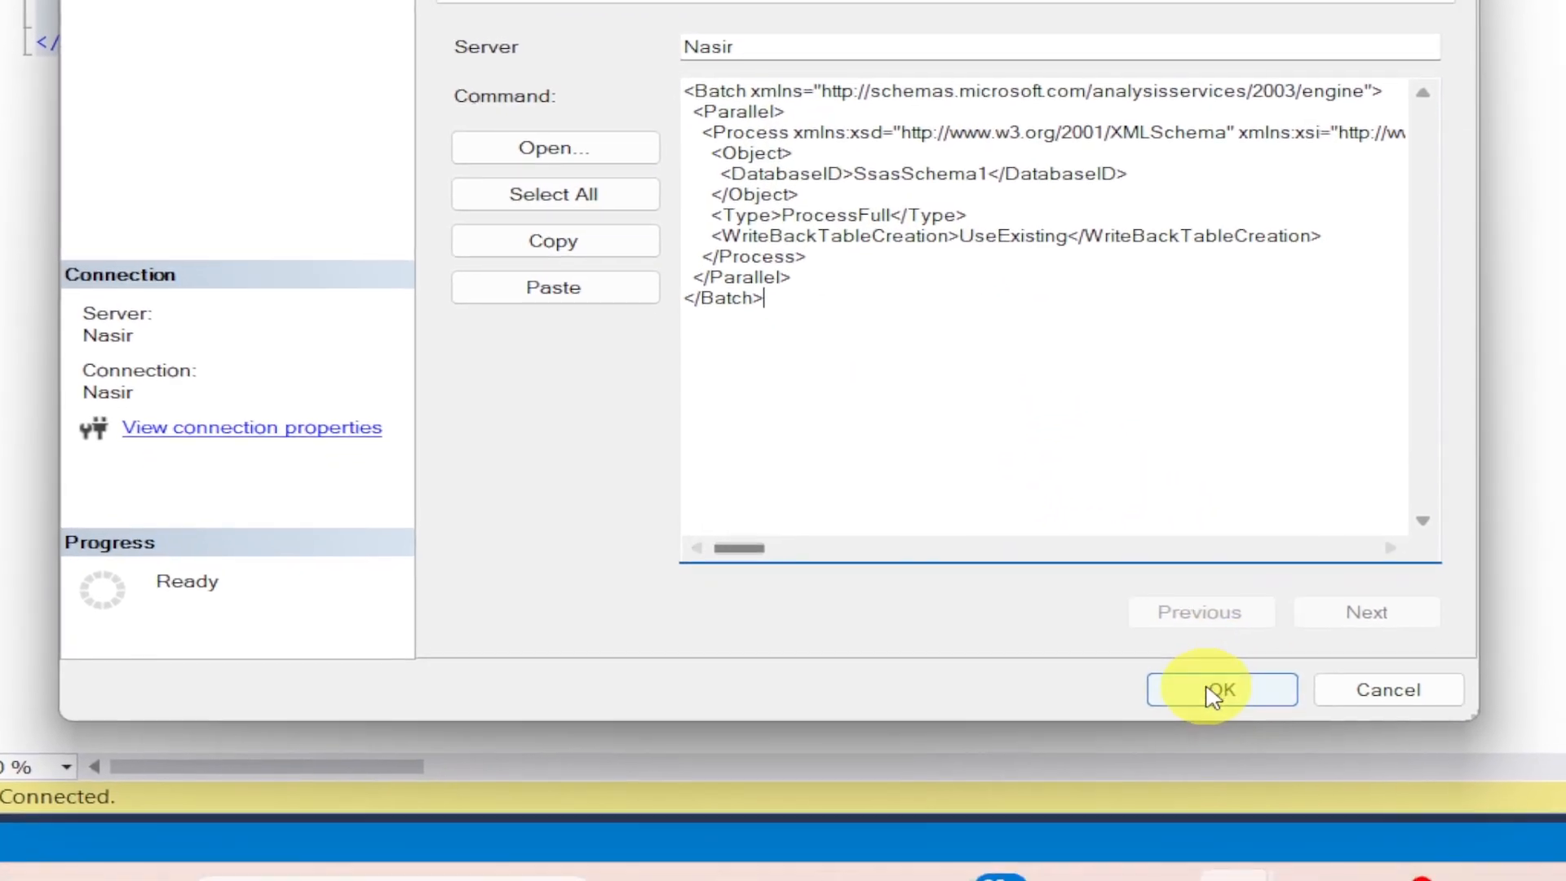
click(1214, 694)
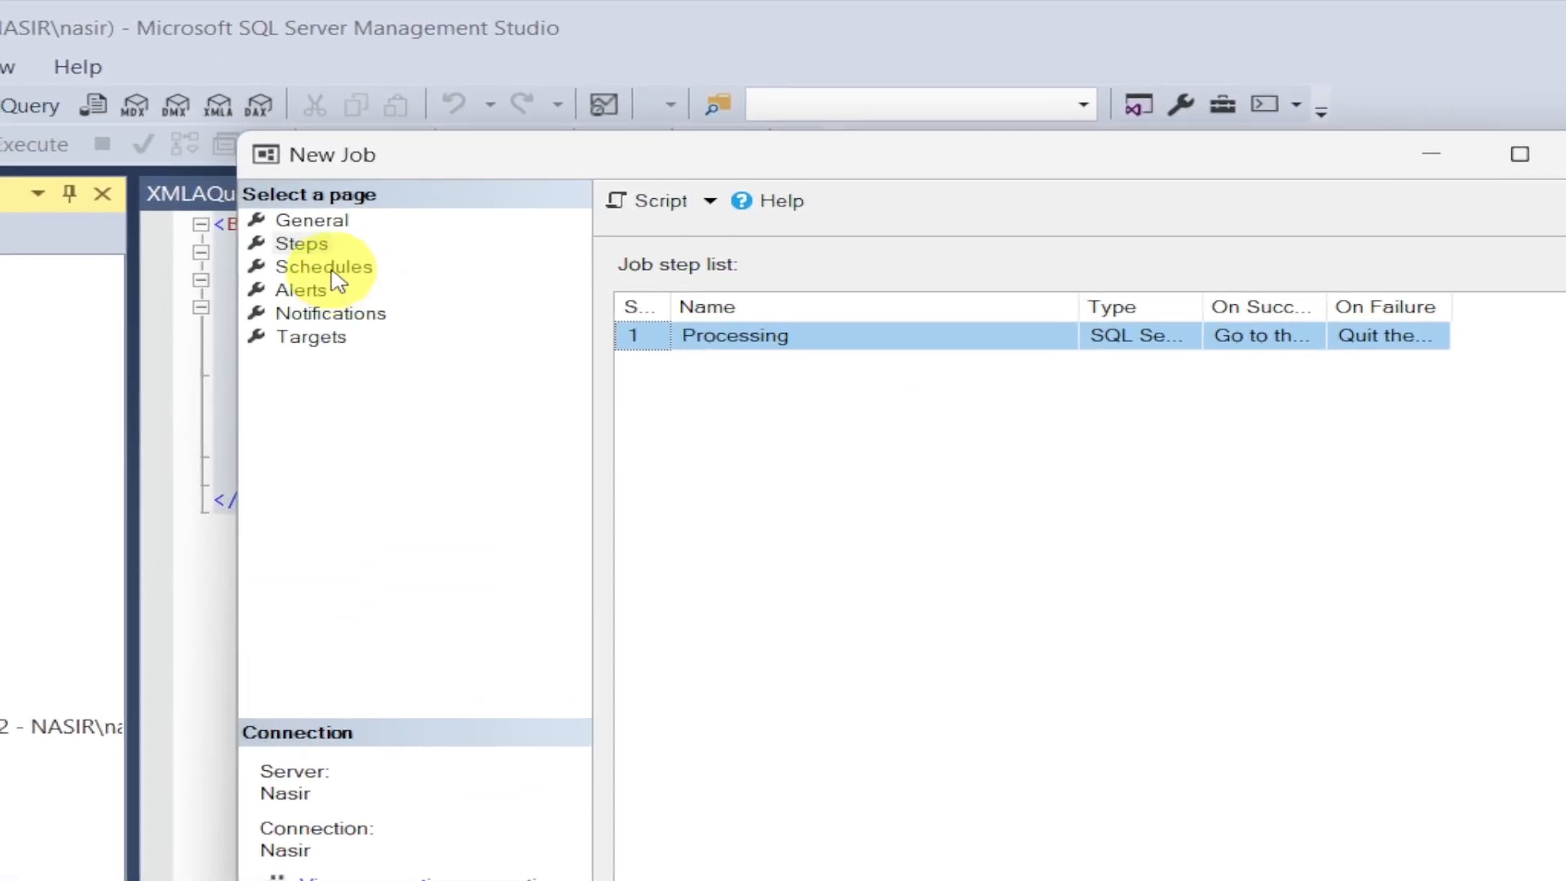
Add a recurring schedule named everyminute to the job and set its frequency to Daily.
click(331, 269)
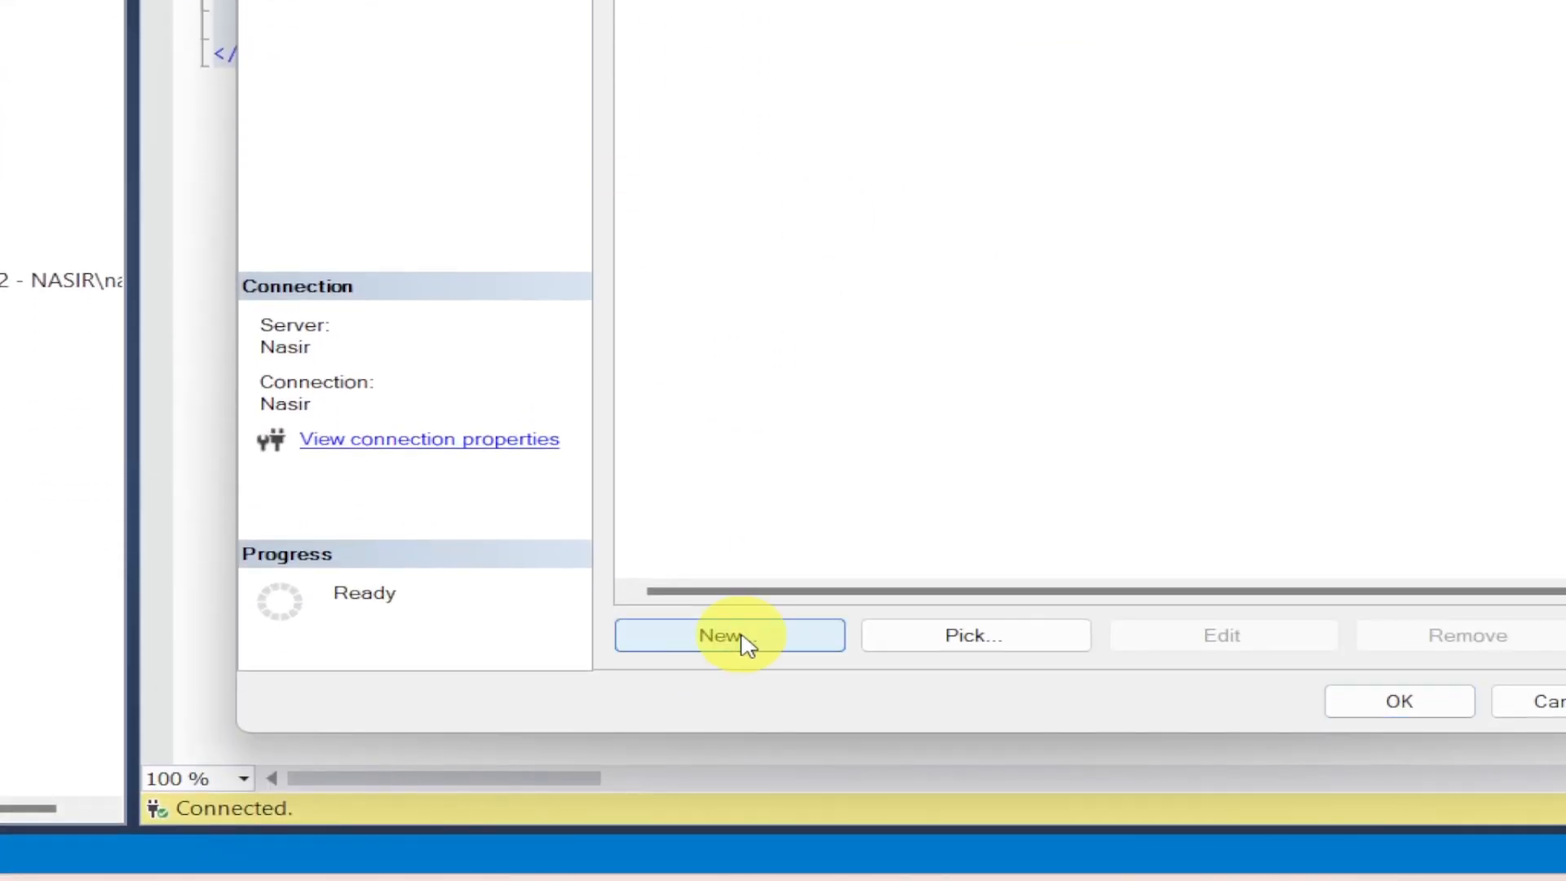
click(744, 636)
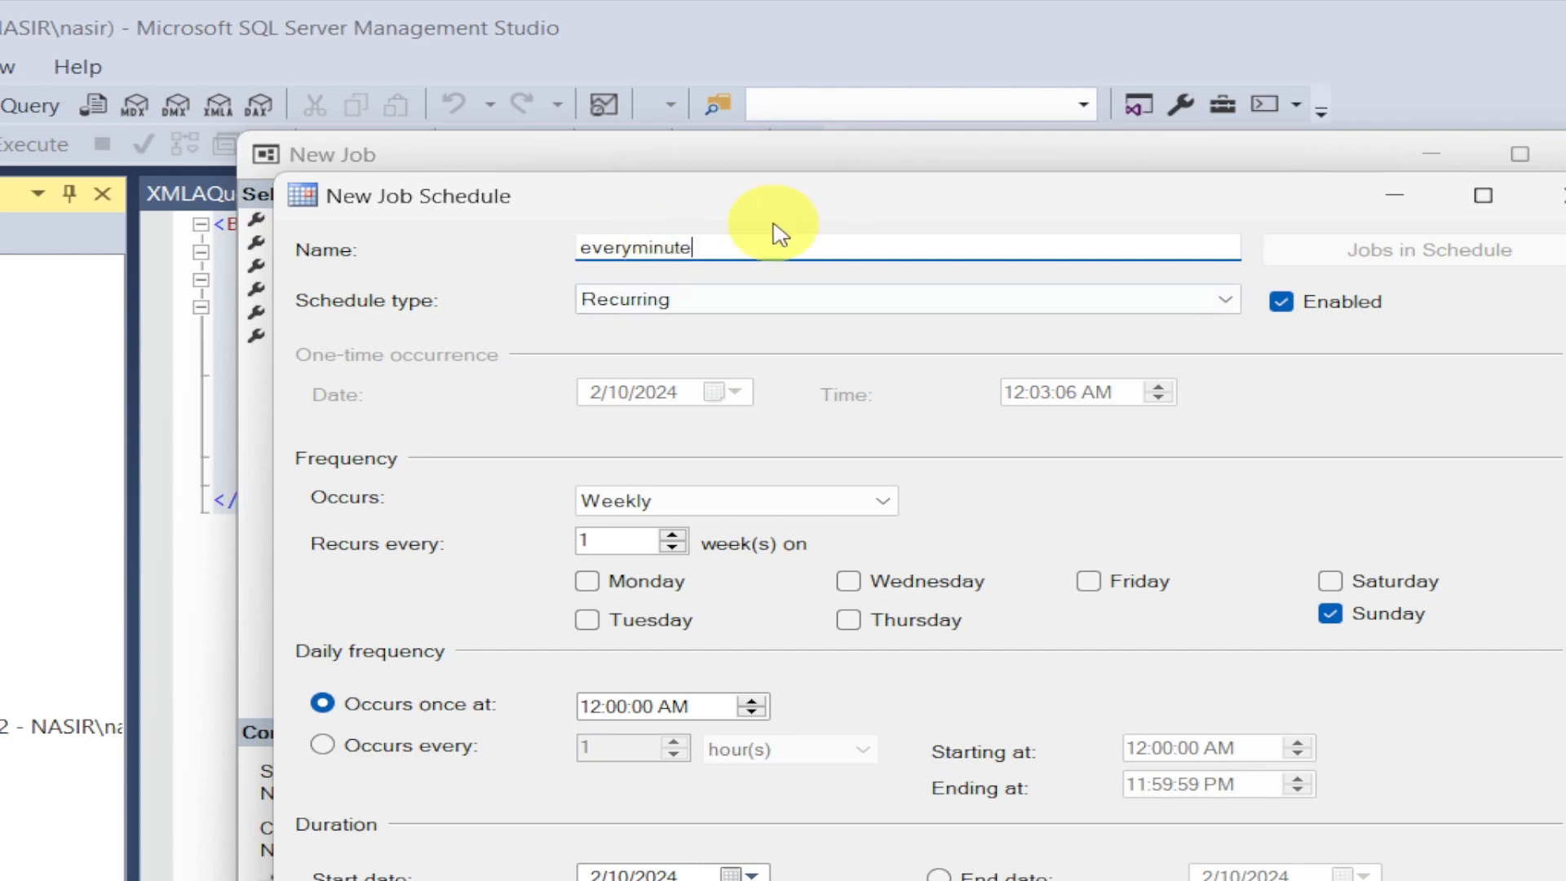
click(776, 510)
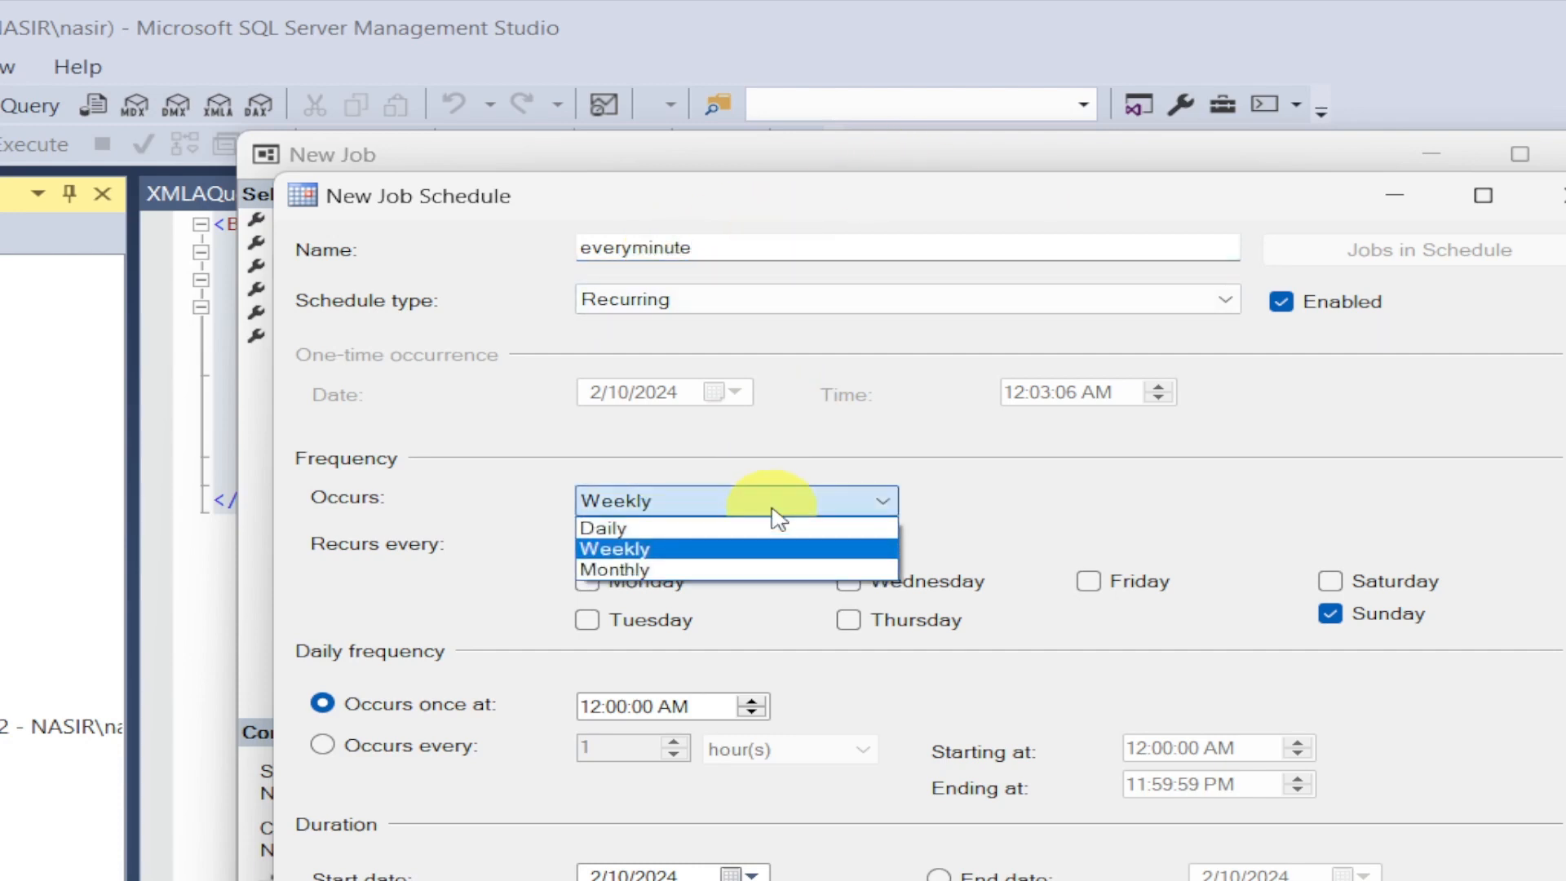
click(696, 532)
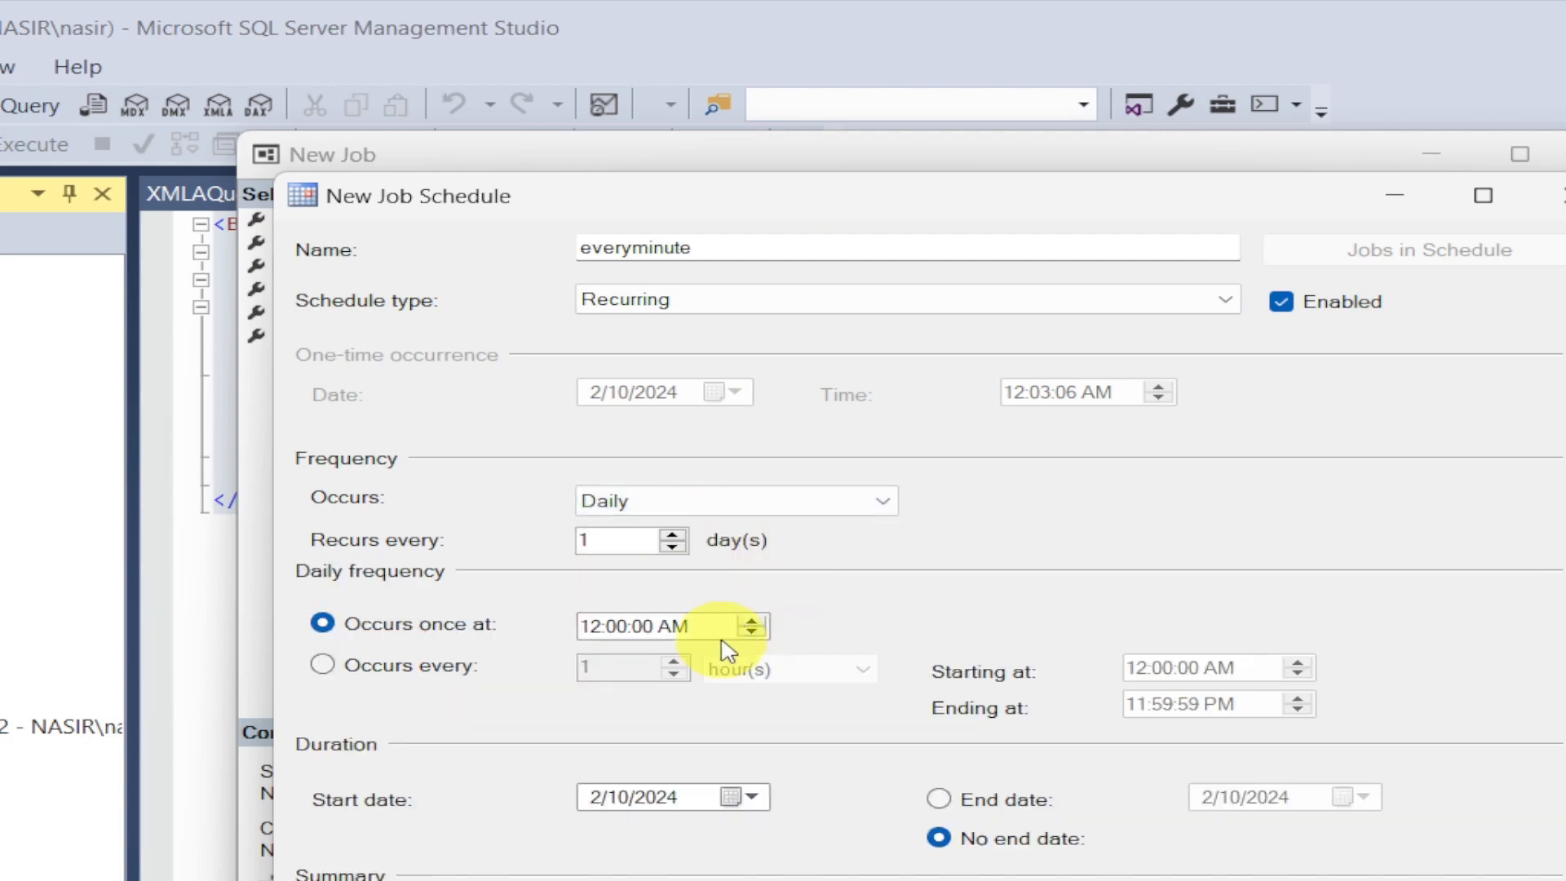
Set the schedule's daily frequency to every 1 minute, then save the schedule and the new job.
click(413, 669)
click(839, 653)
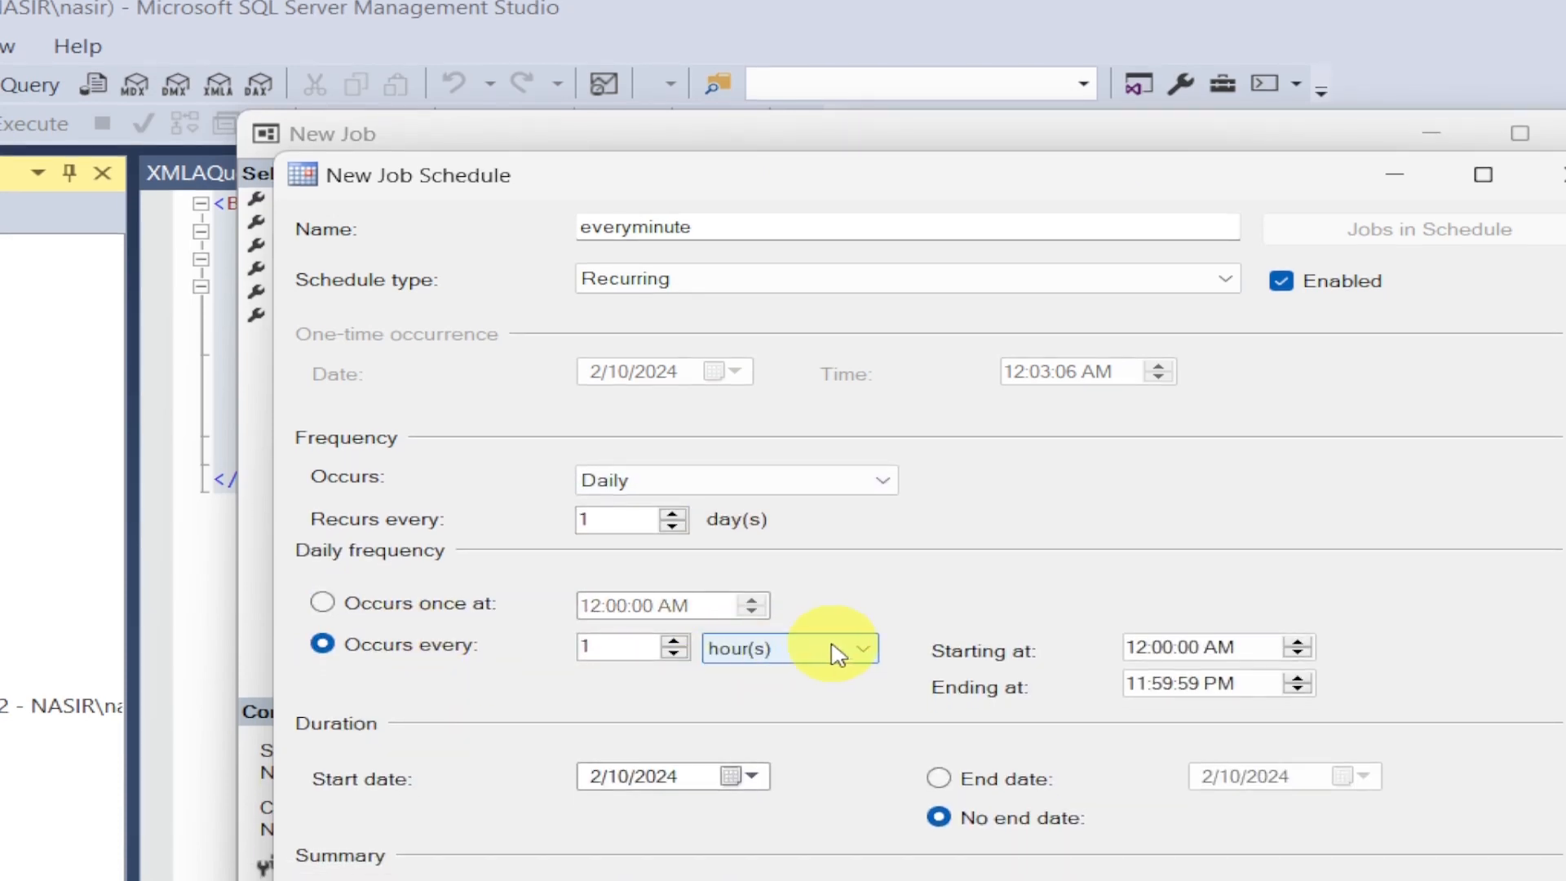
click(767, 674)
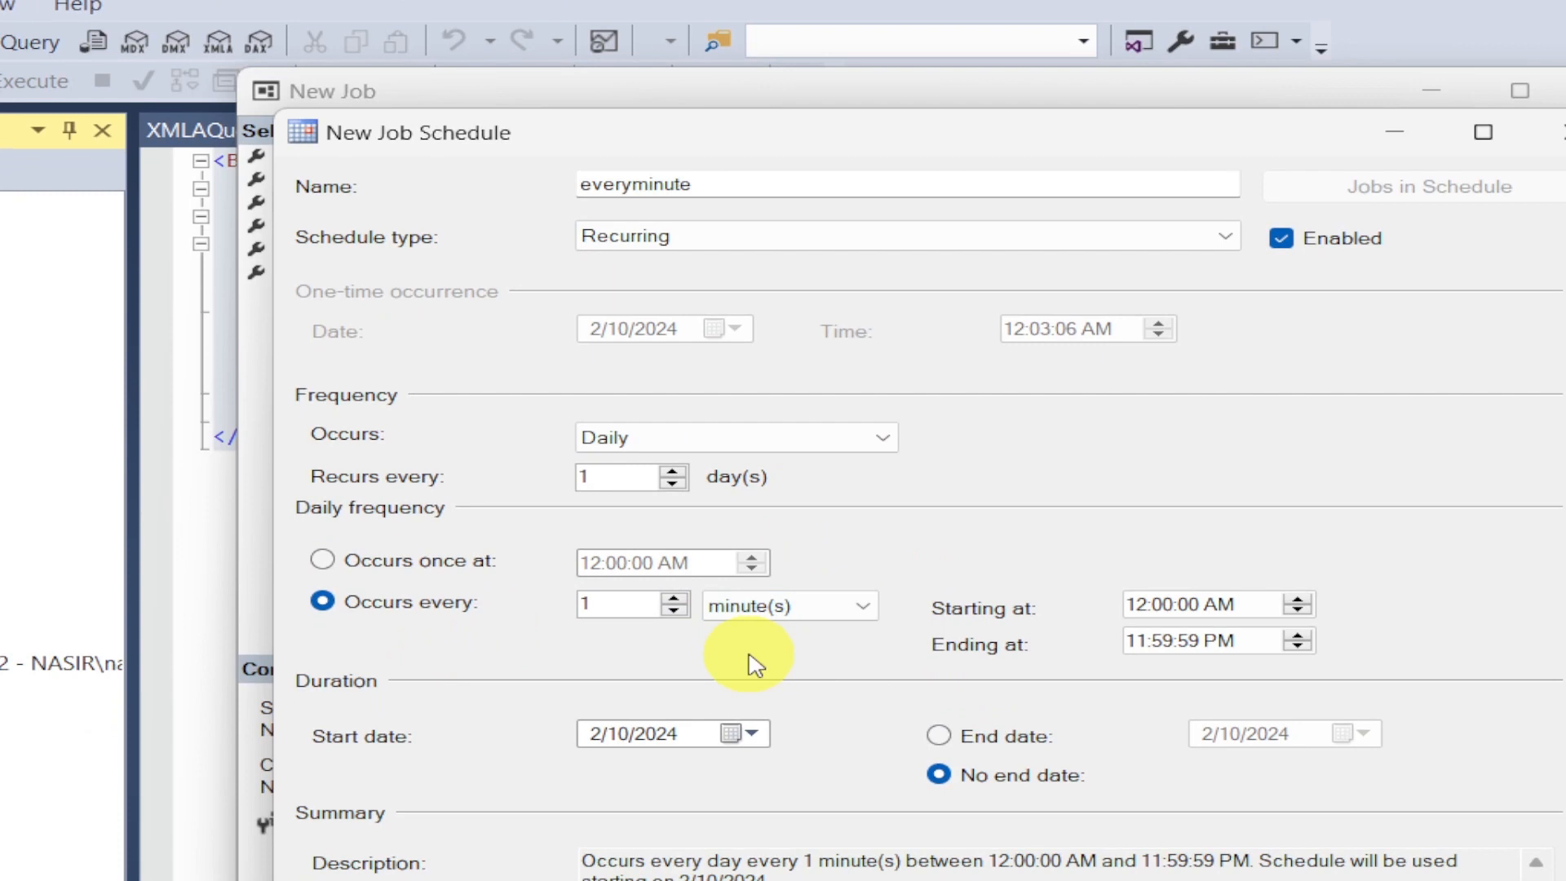
click(1150, 659)
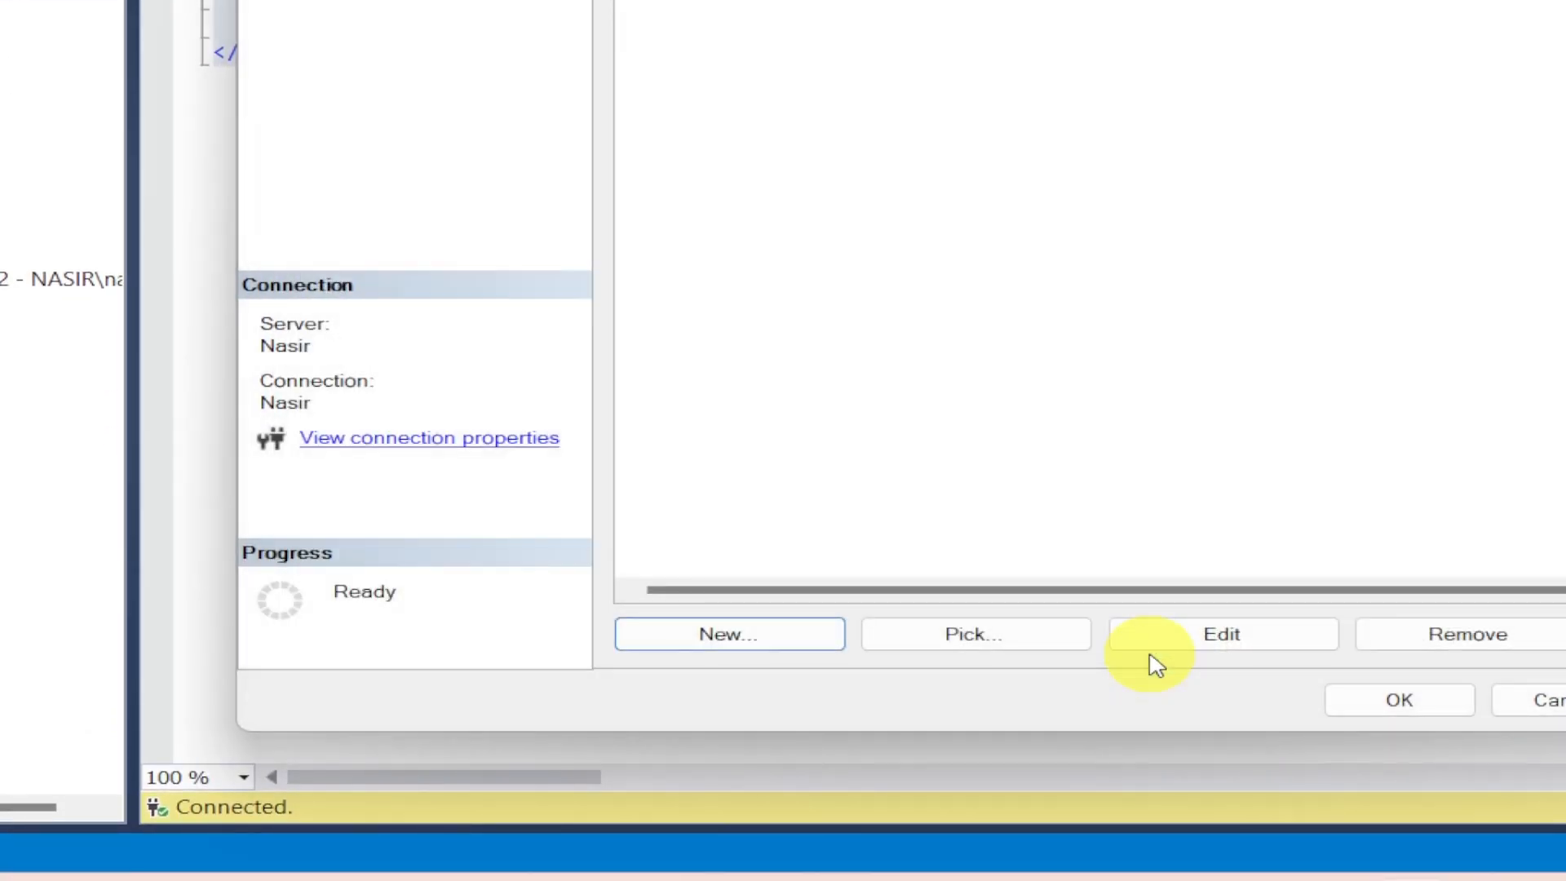
click(1244, 692)
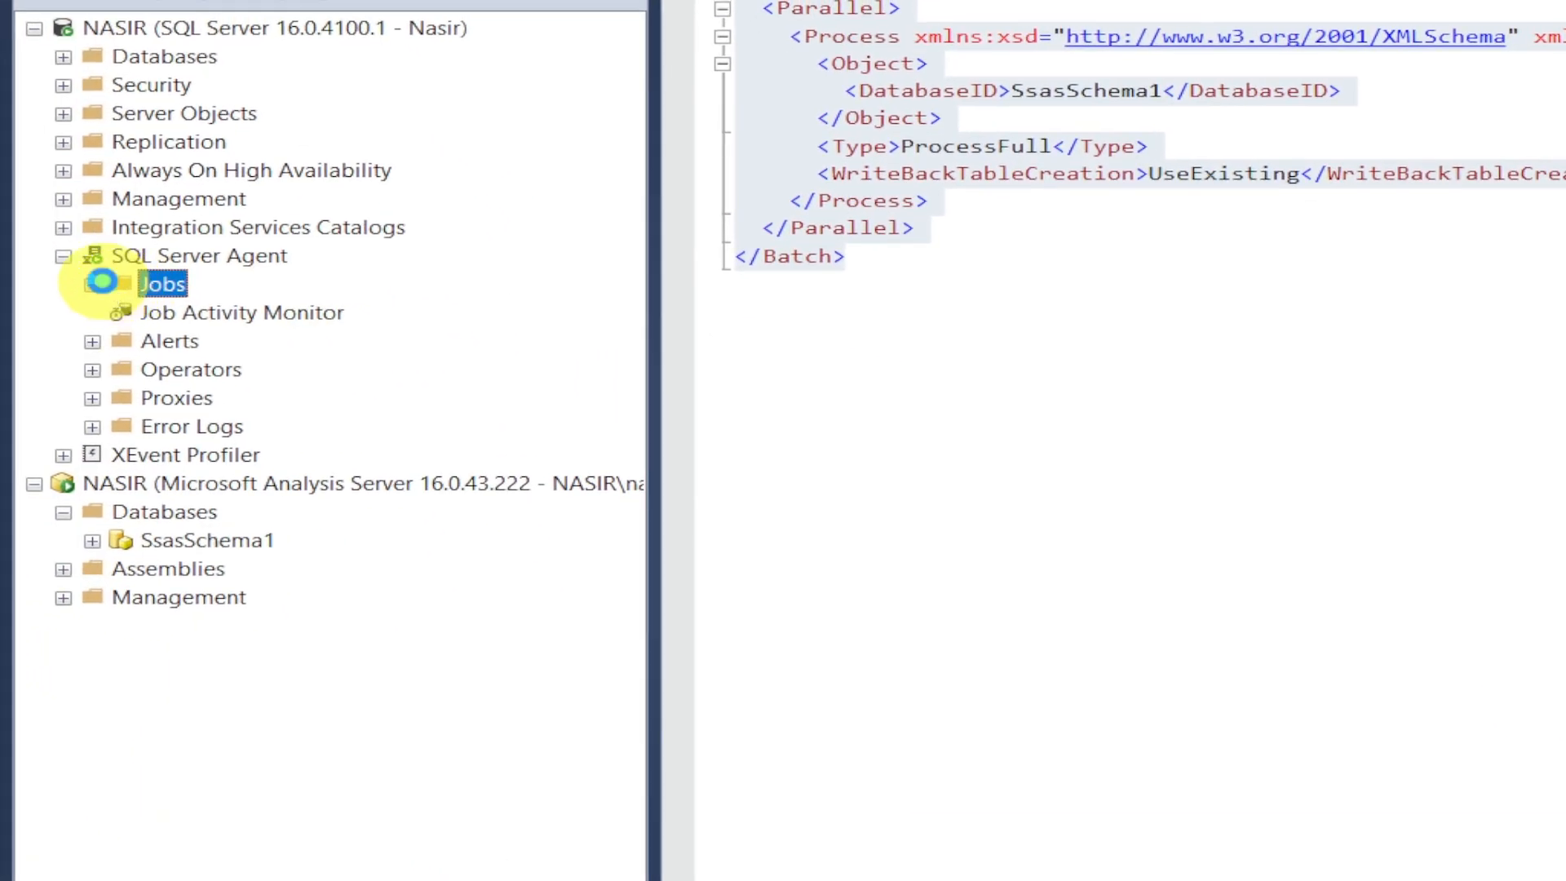
Expand the SQL Server Agent jobs, start the CubeProcessing job manually, and dismiss the start dialog.
click(93, 285)
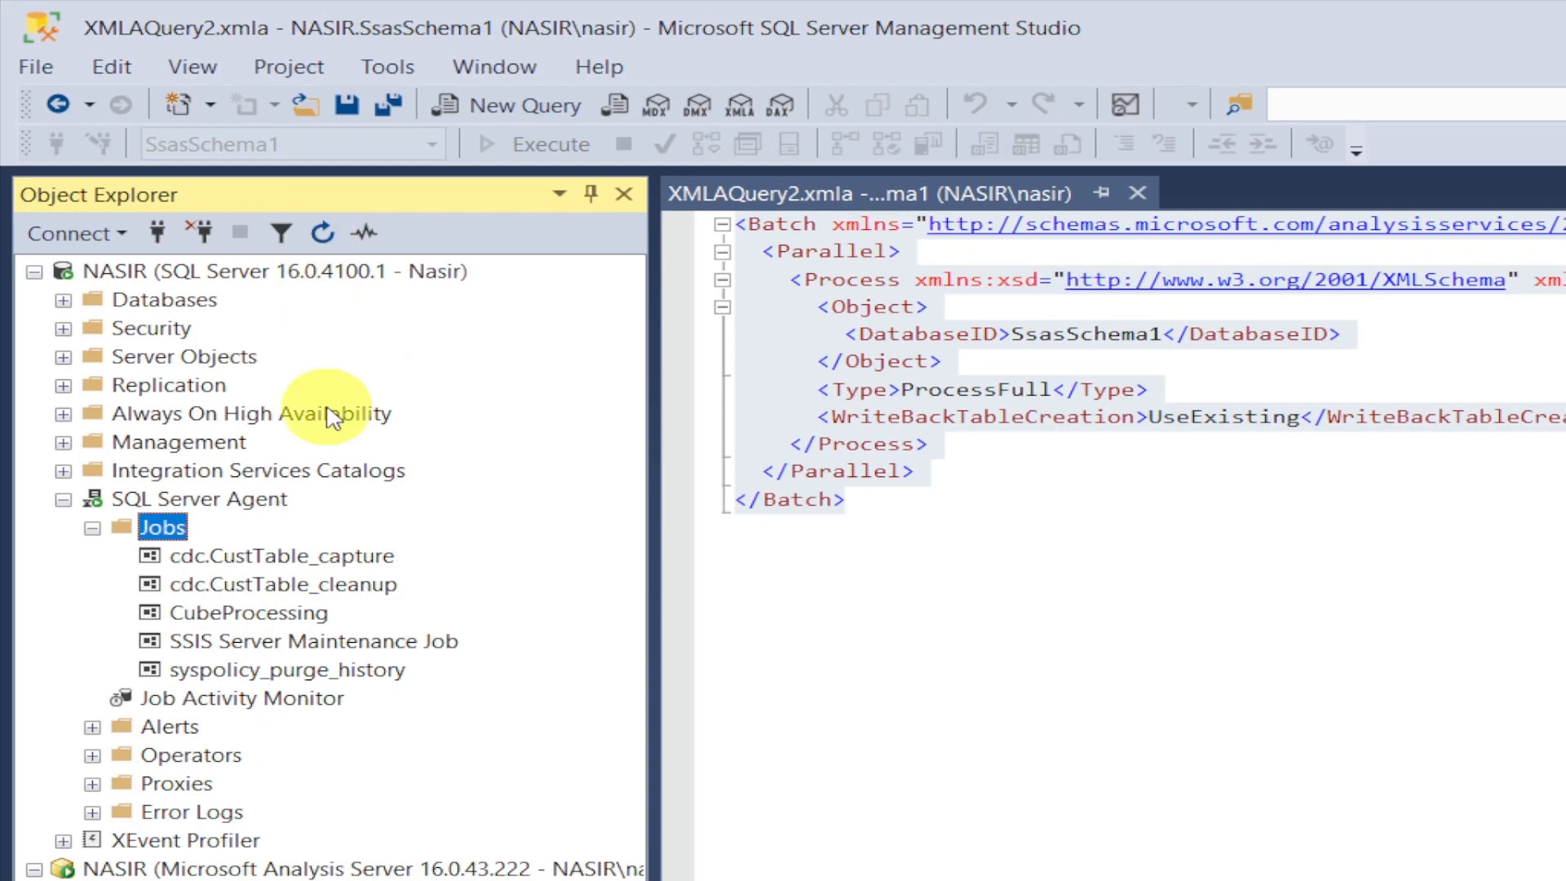
click(220, 620)
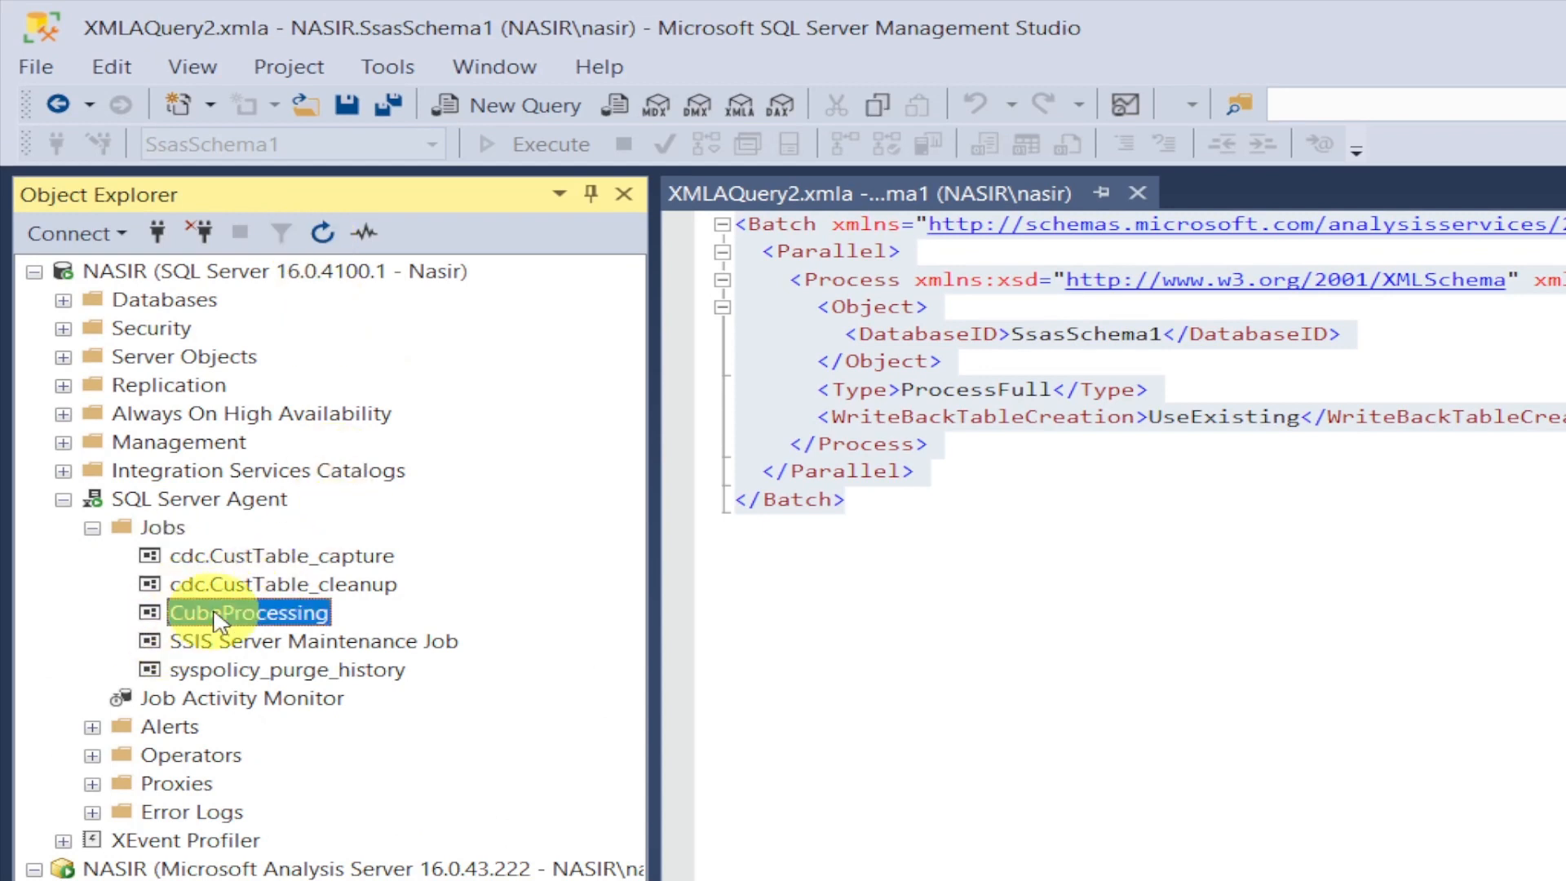
right_click(219, 621)
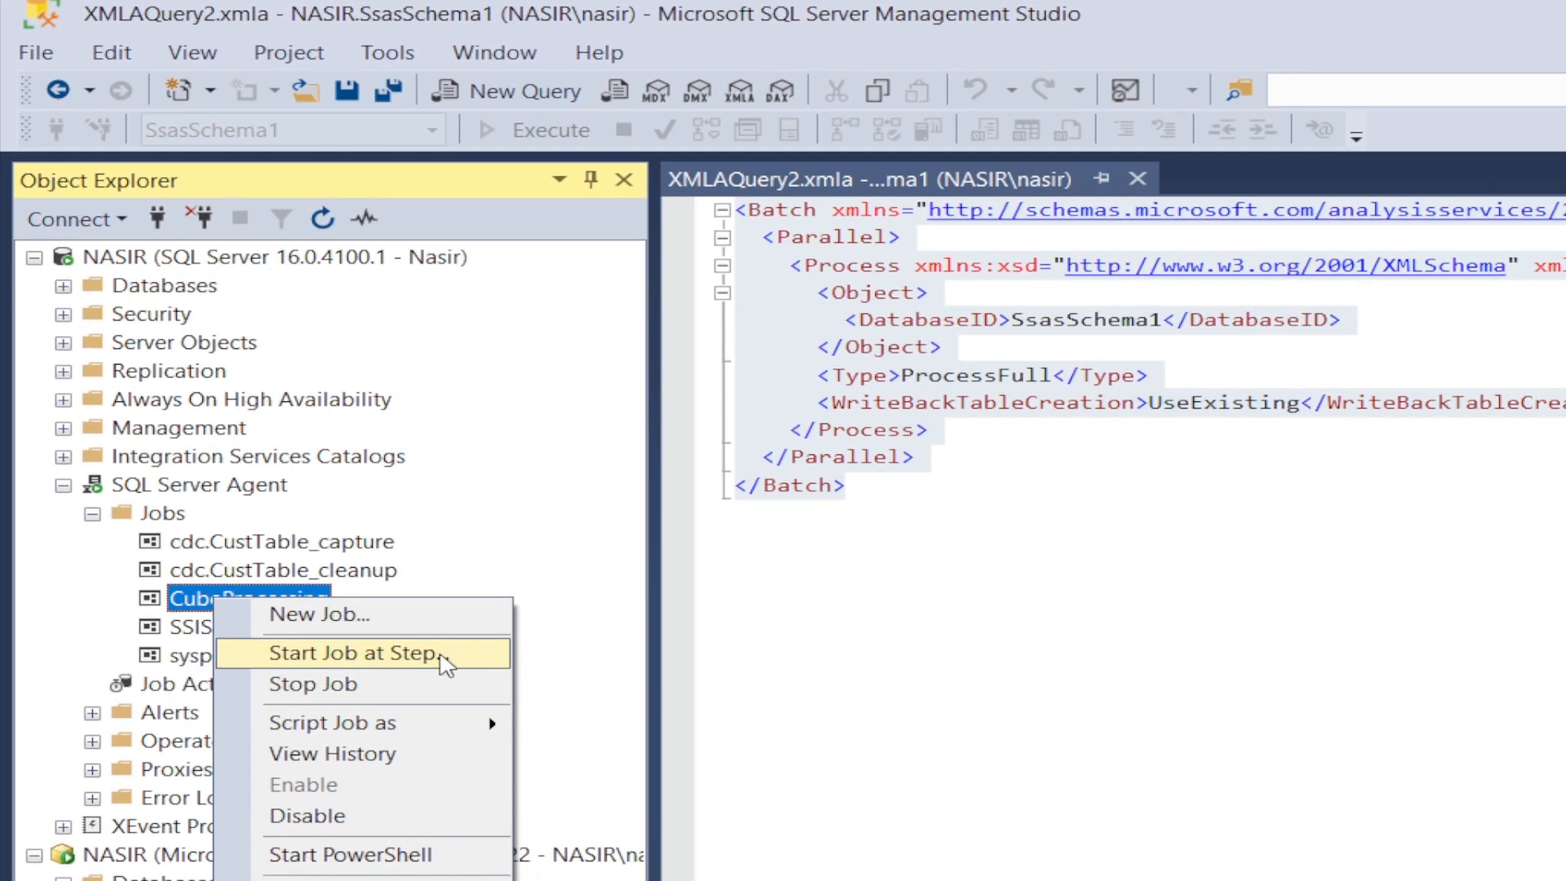
click(445, 665)
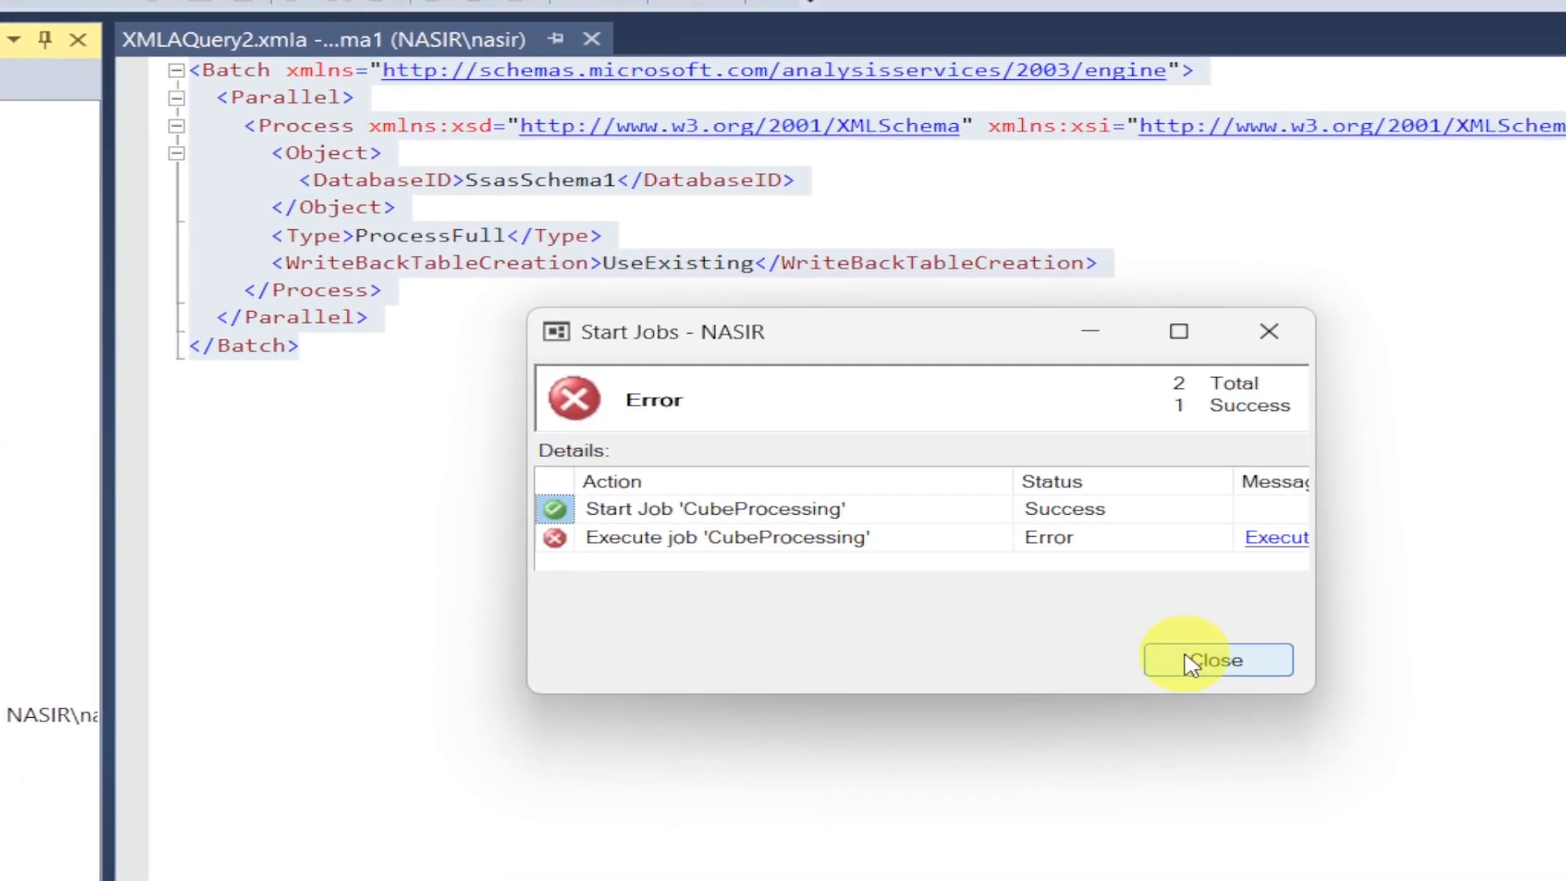
click(1191, 663)
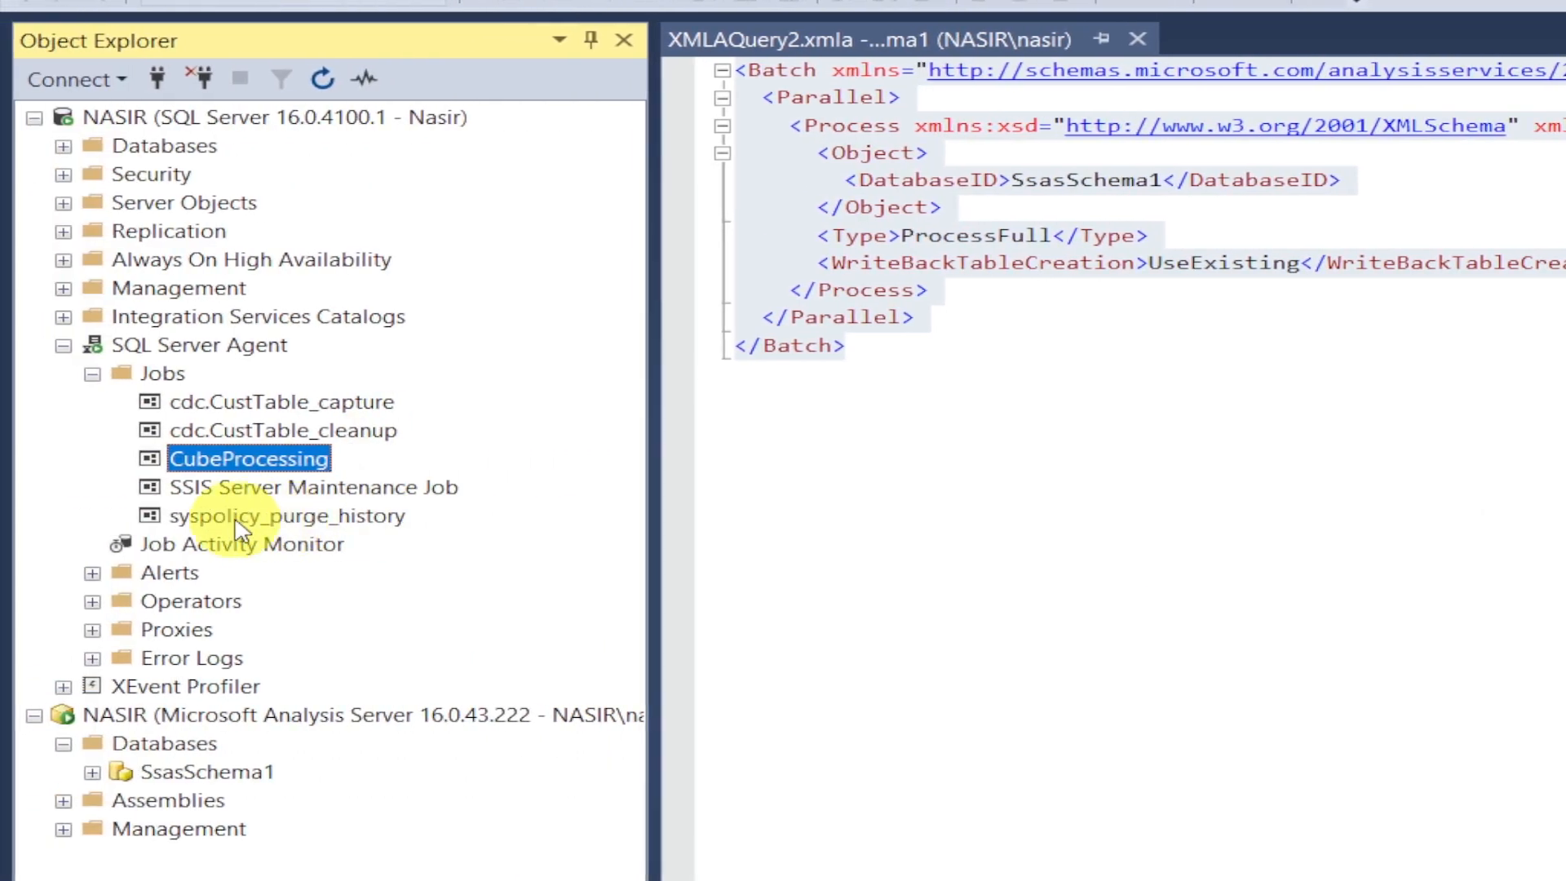
View the CubeProcessing job history, read the step message of the 12:04:00 AM run in an enlarged details area, and close the log.
right_click(239, 468)
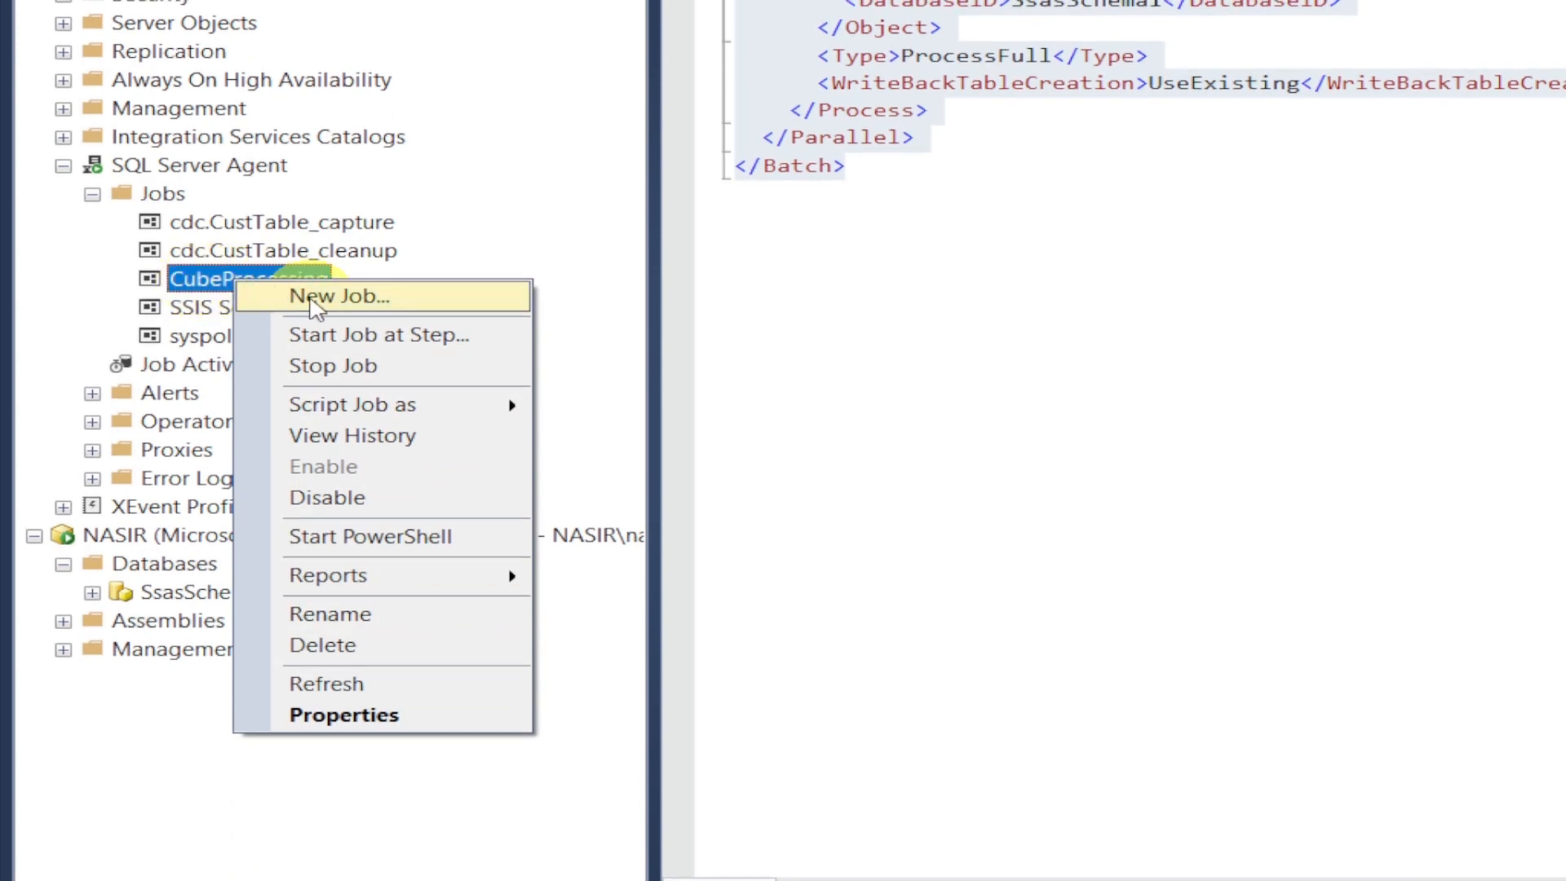
click(343, 437)
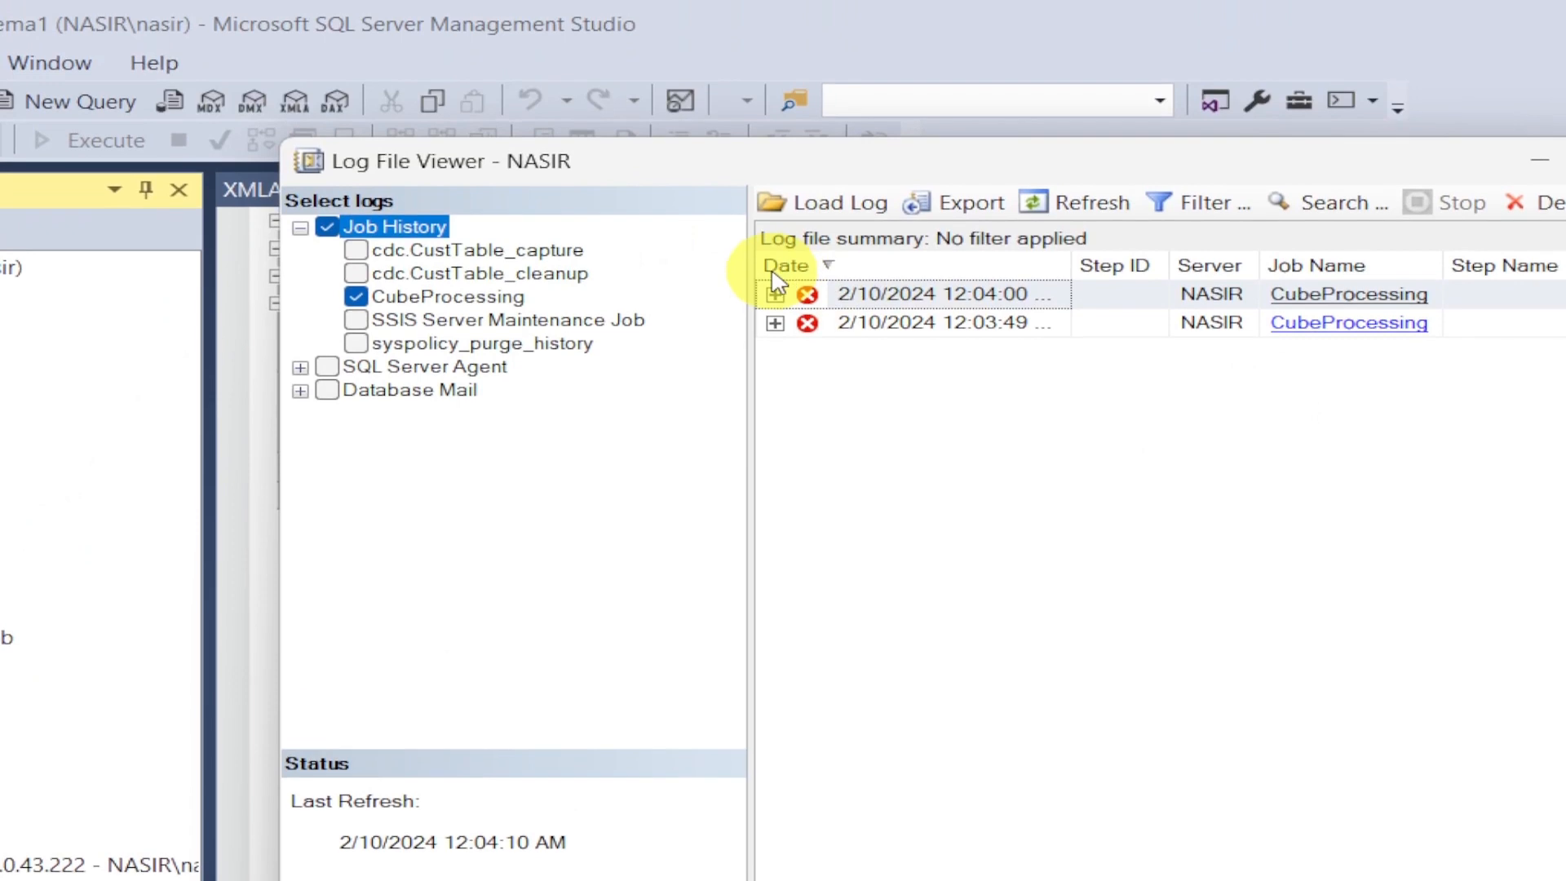
click(775, 206)
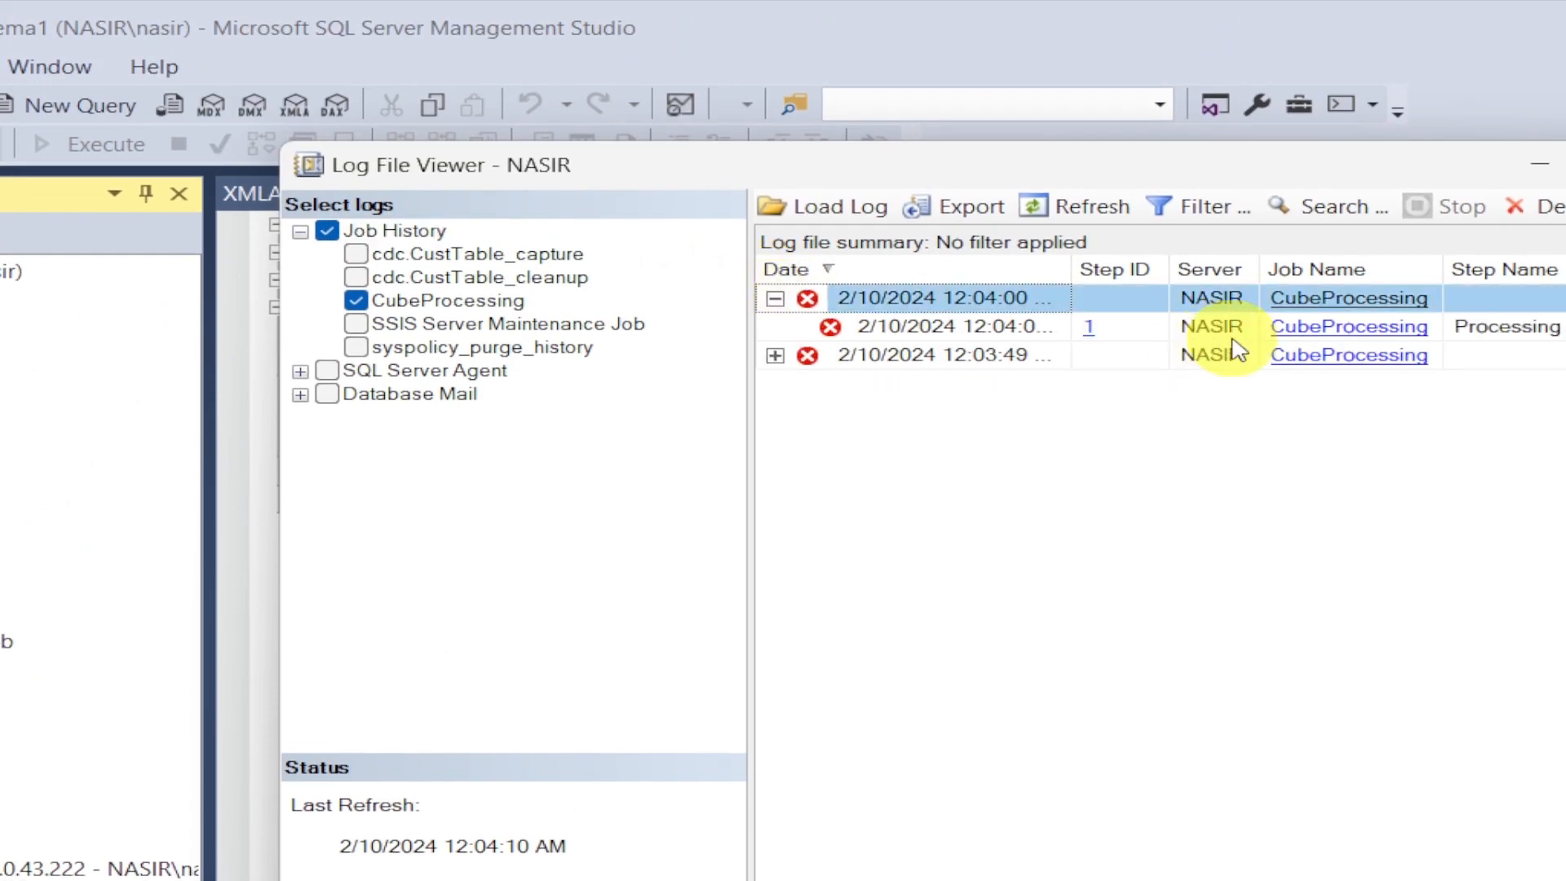
click(1036, 329)
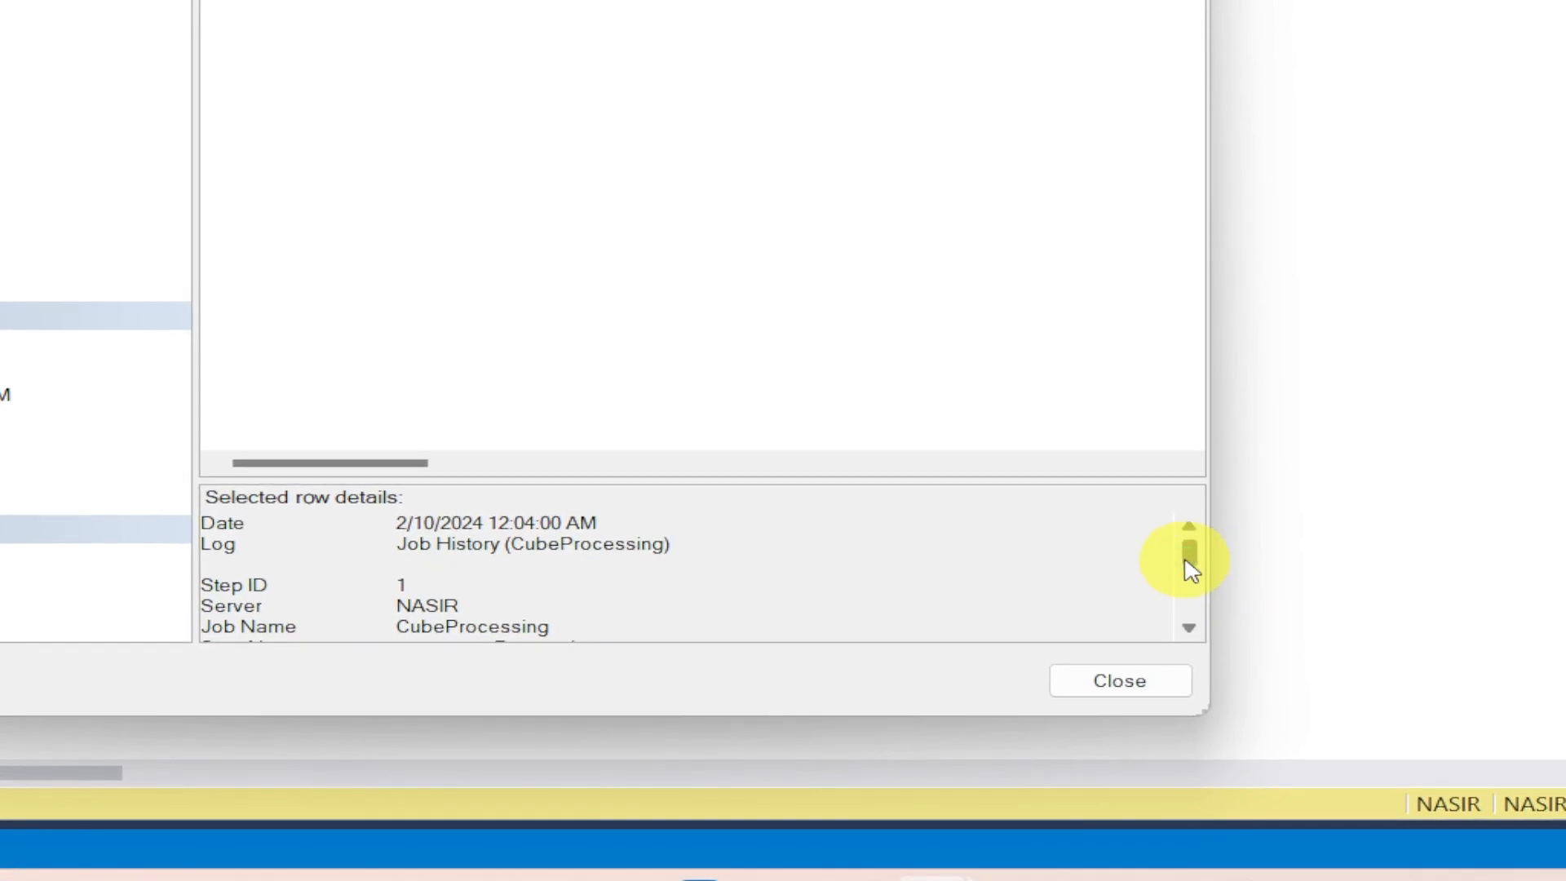
drag(840, 480, 846, 177)
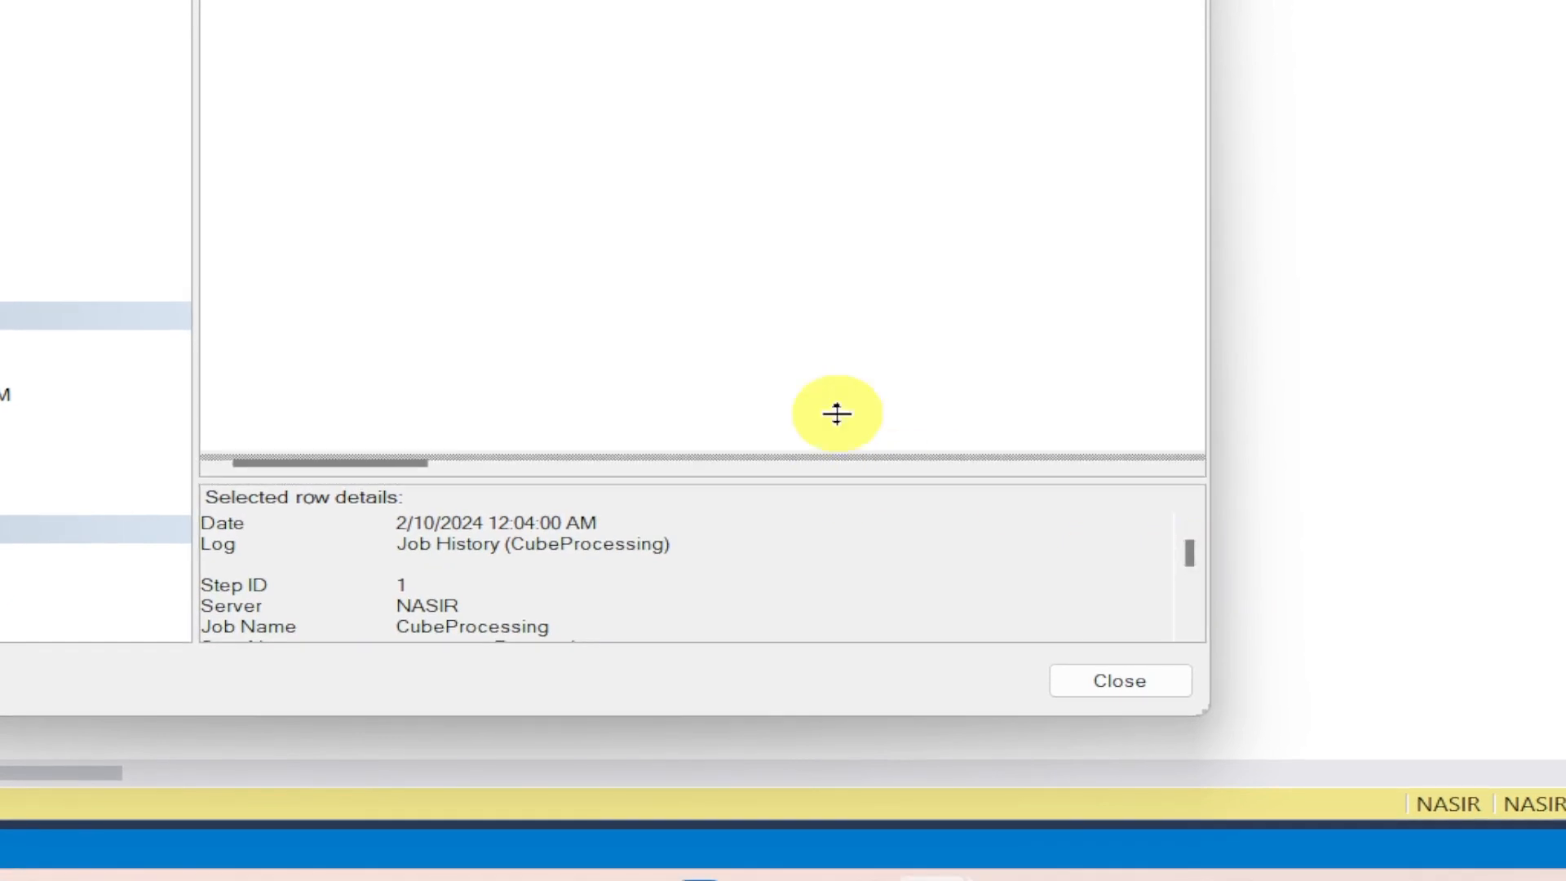
drag(846, 247, 850, 220)
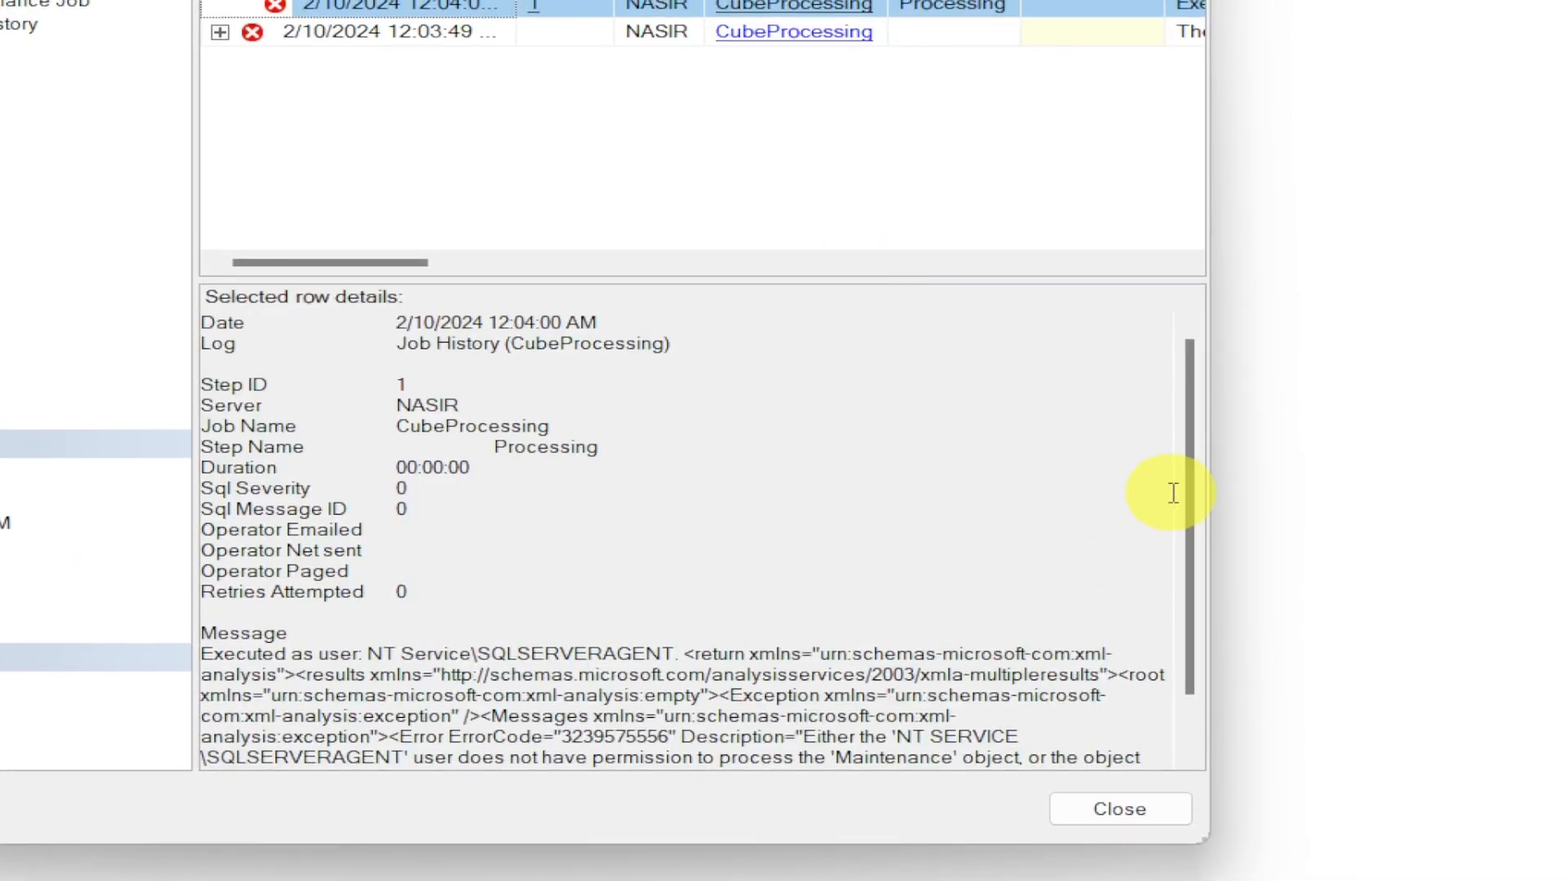
drag(1187, 469, 1182, 560)
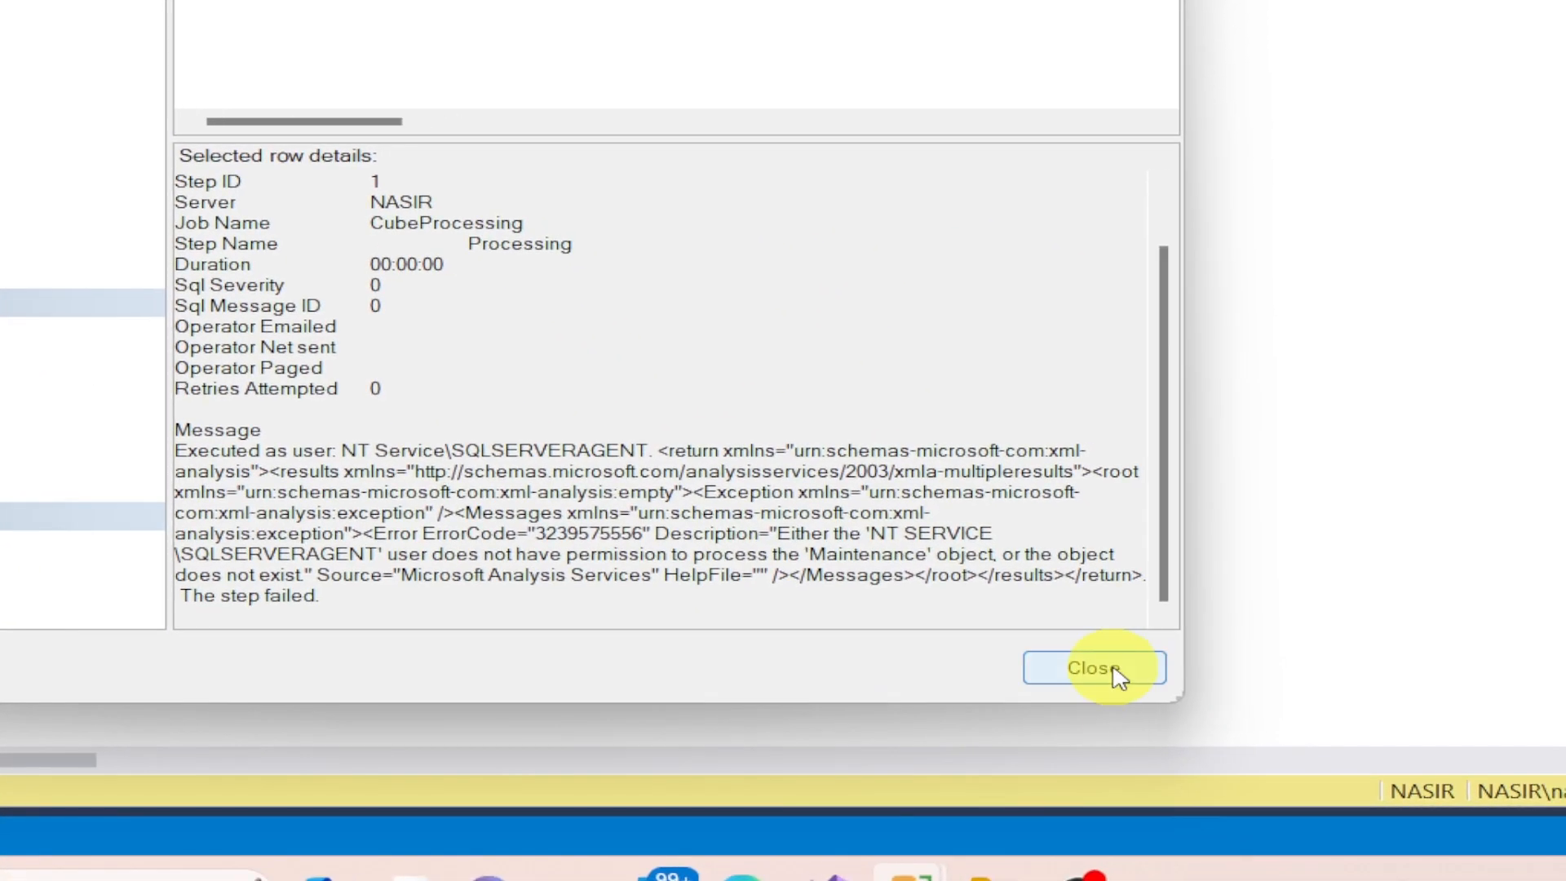
click(1119, 674)
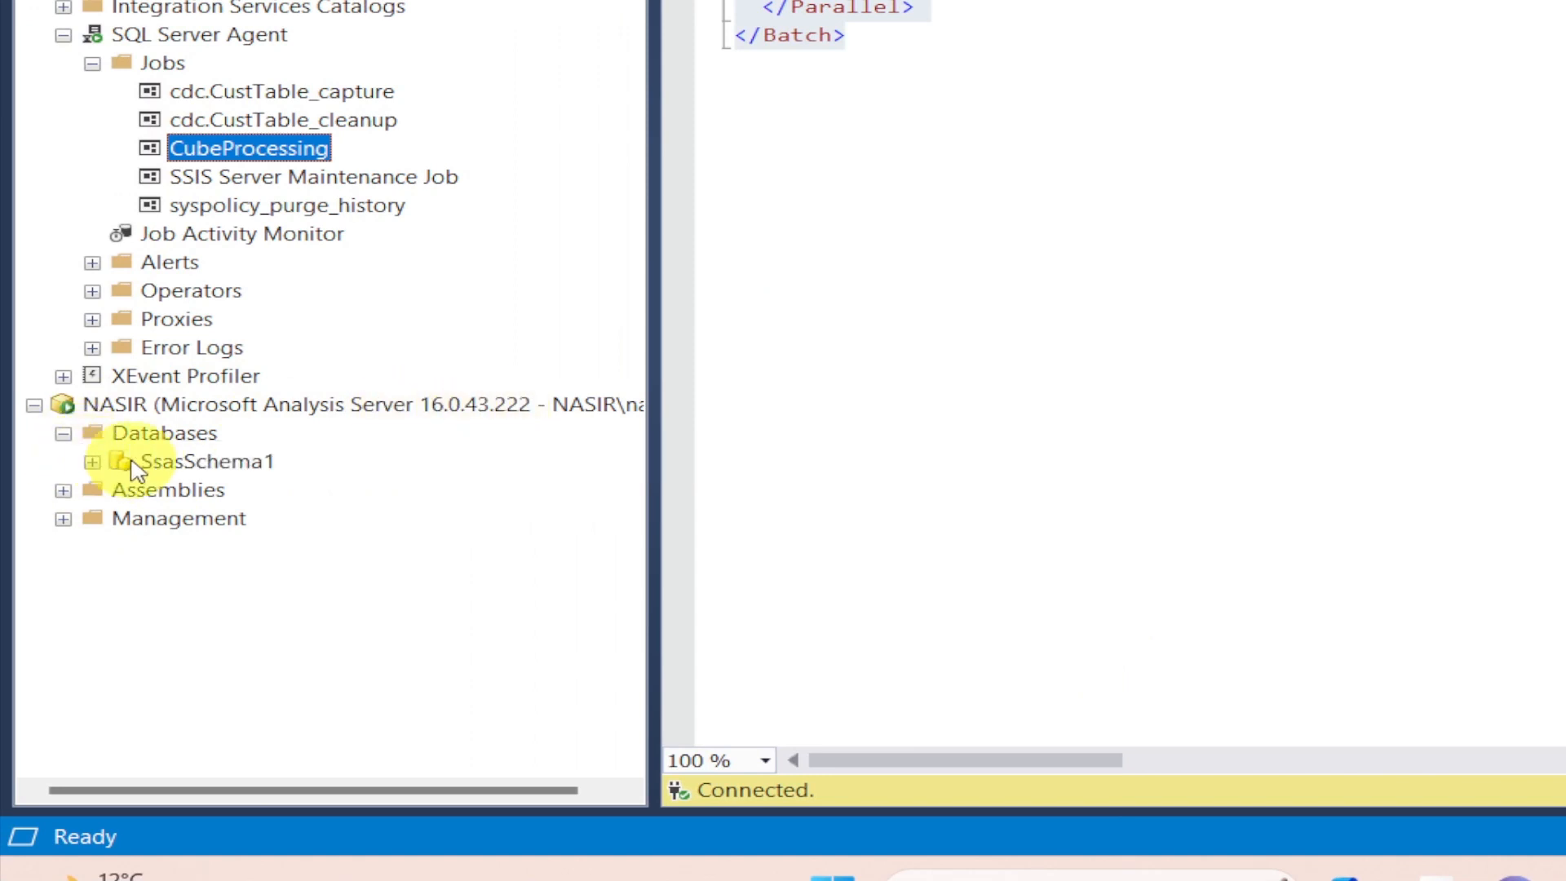
Expand the SsasSchema1 database and check the options available for its Roles folder without choosing any.
click(93, 463)
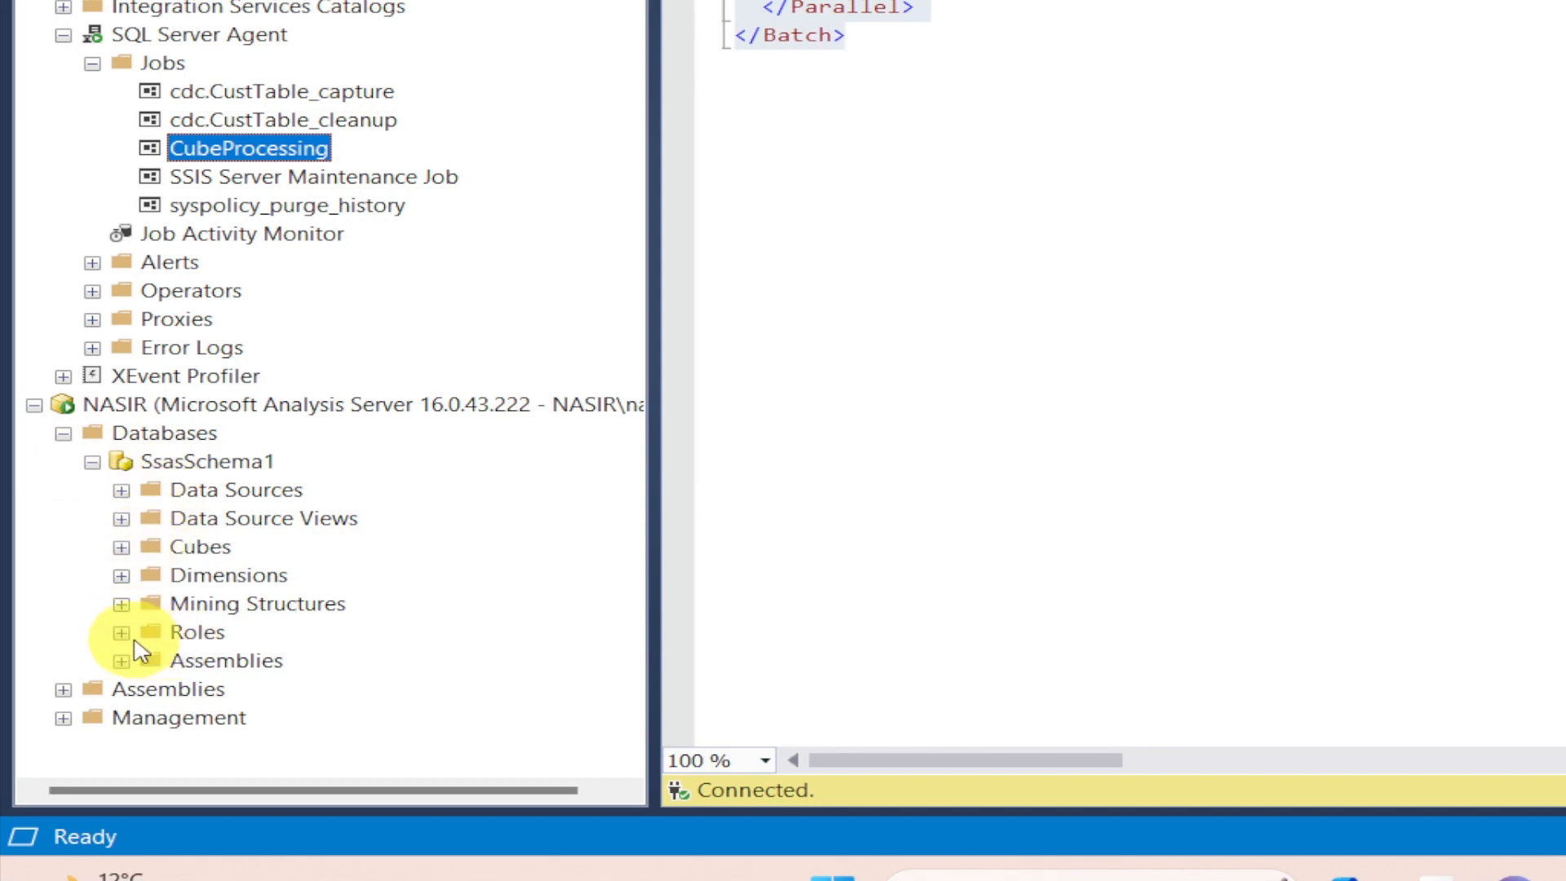
click(174, 639)
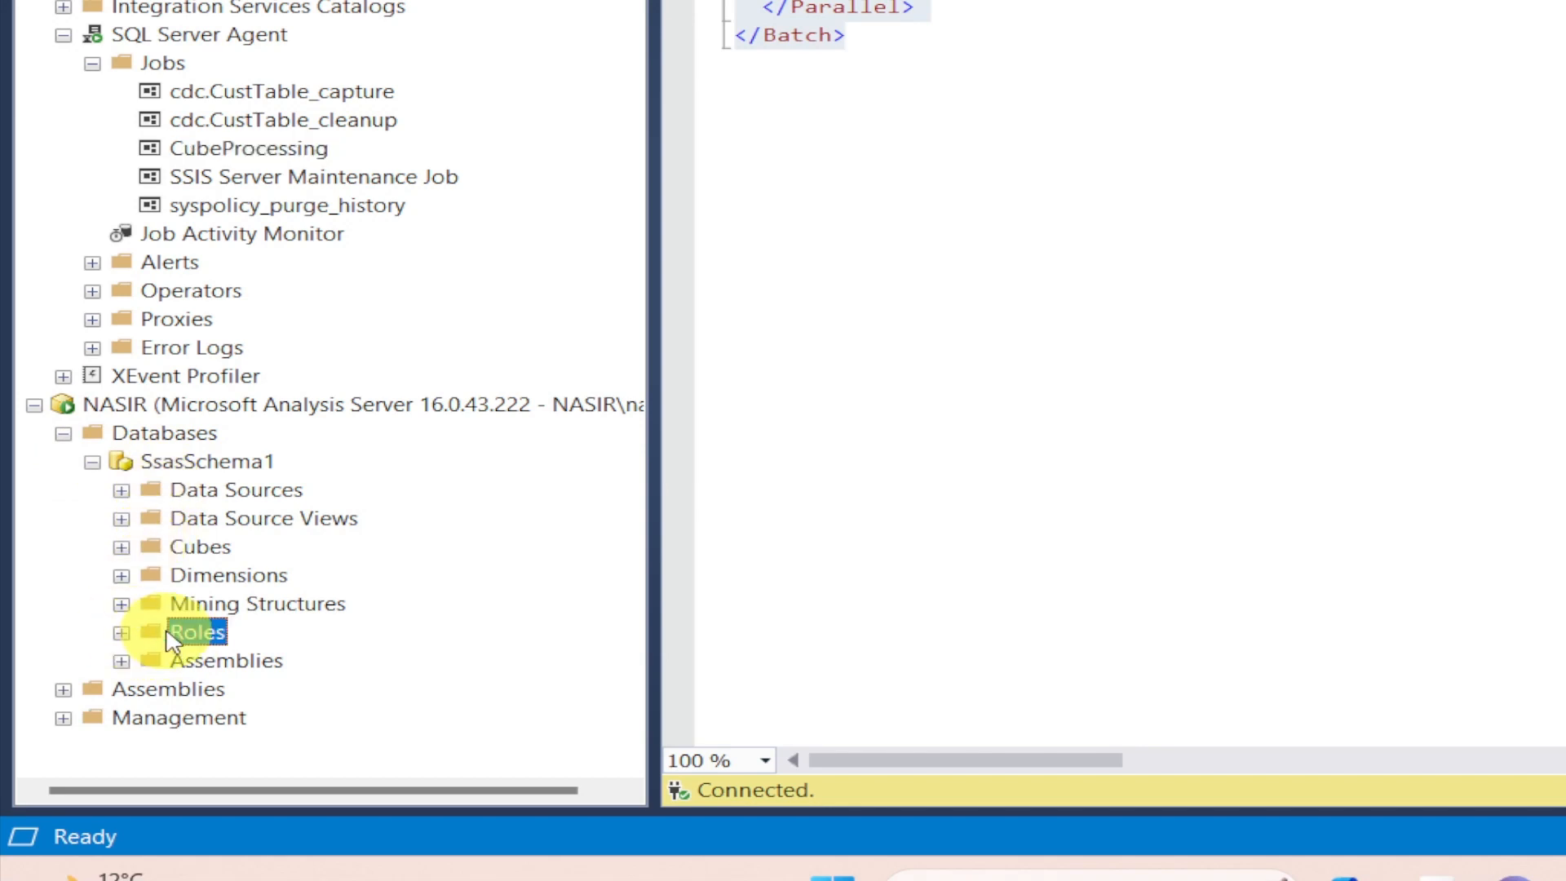
right_click(172, 640)
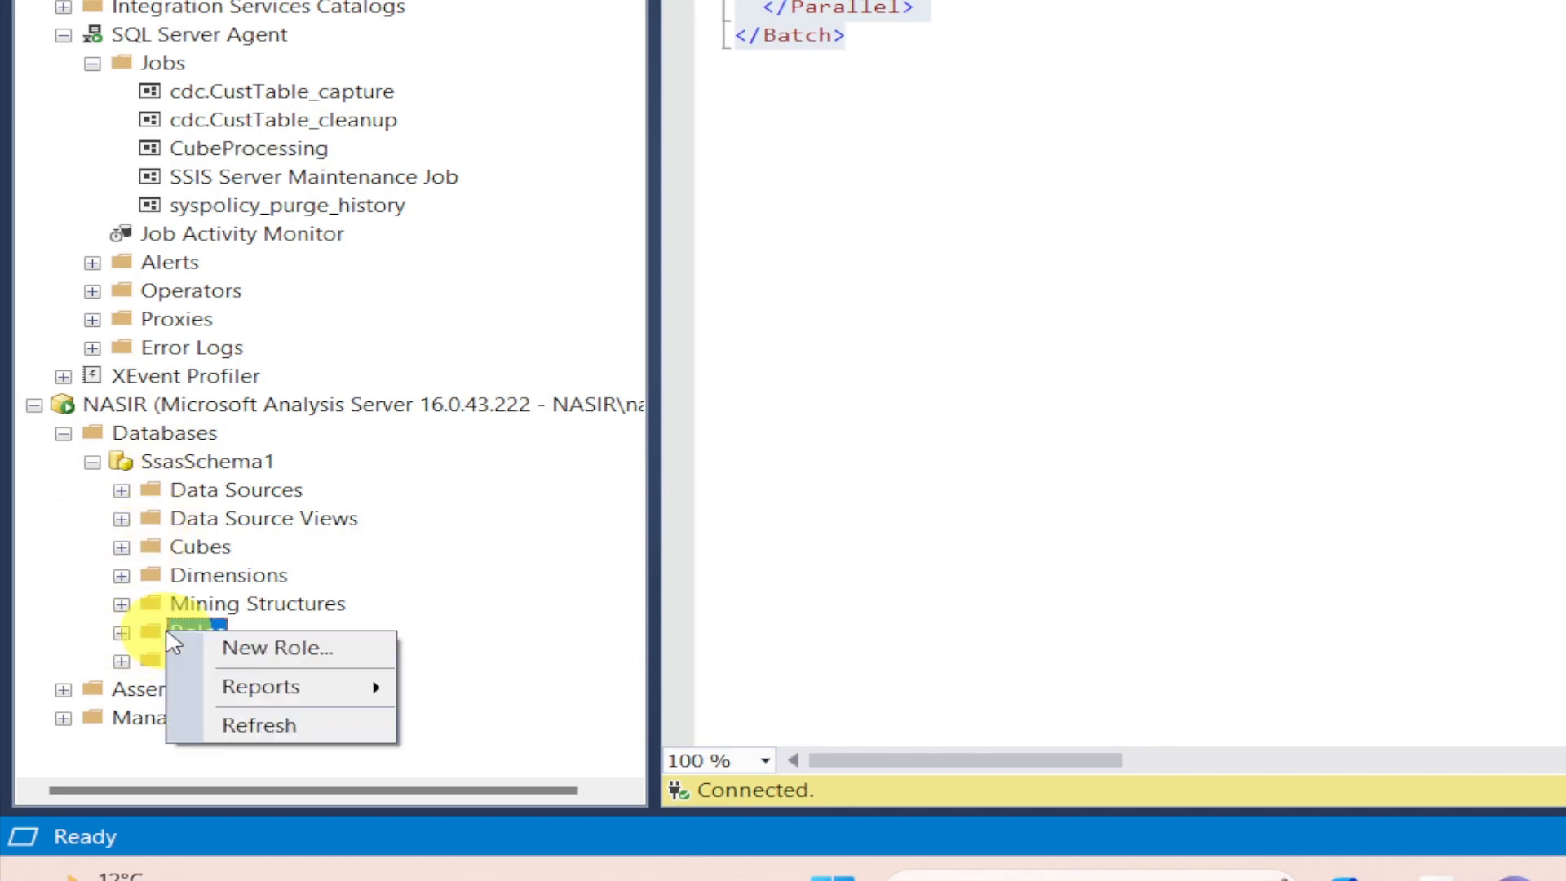
click(443, 468)
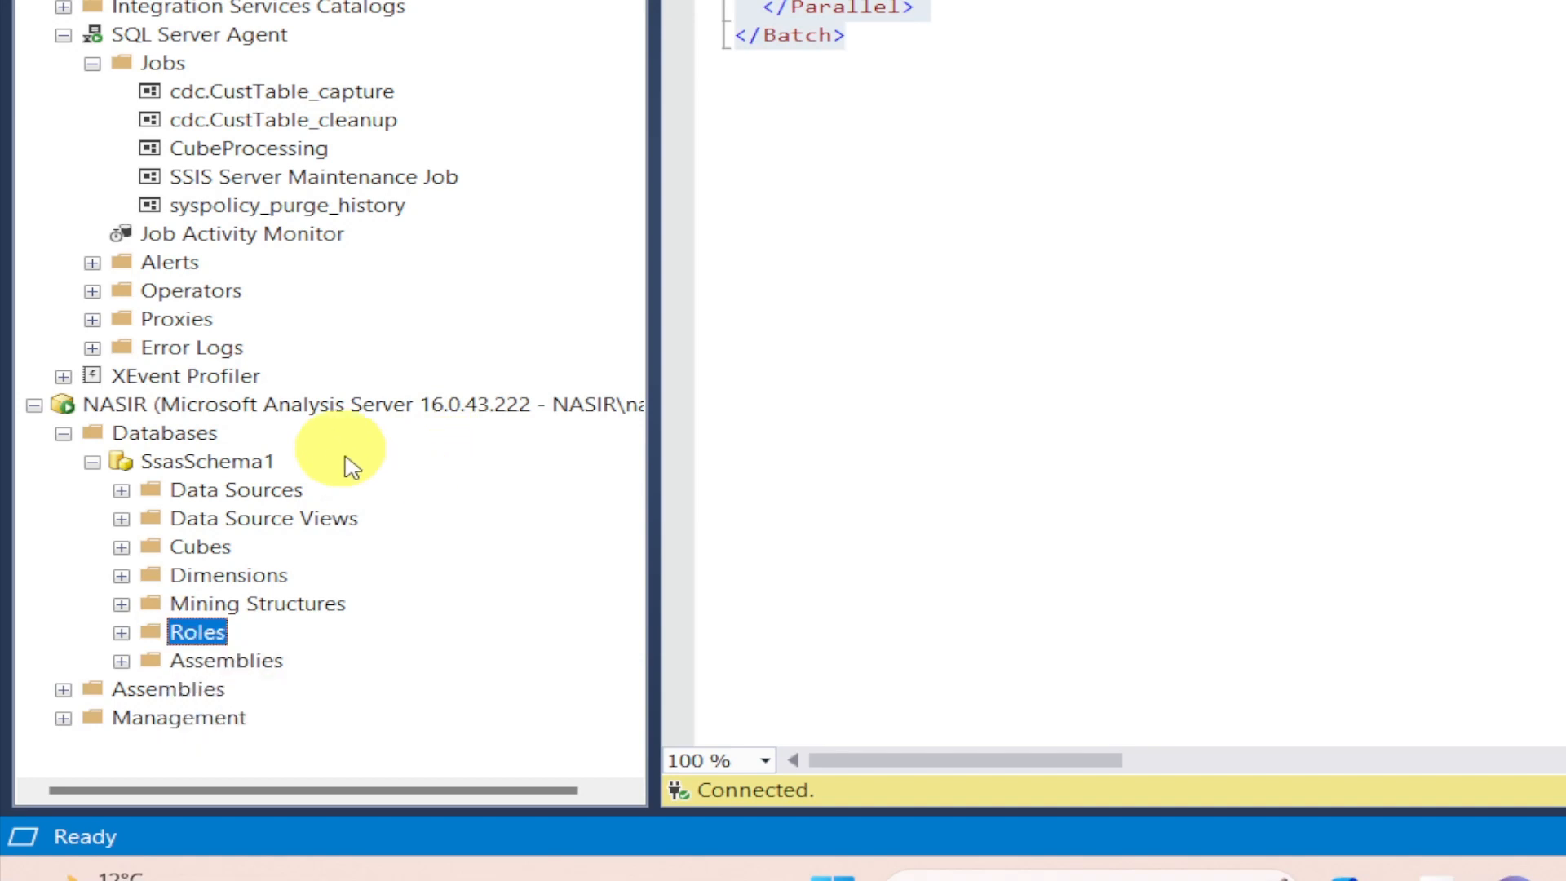
View the CubeProcessing job history again and read the Processing step's message for the 12:05:00 AM run in an enlarged details area.
click(247, 259)
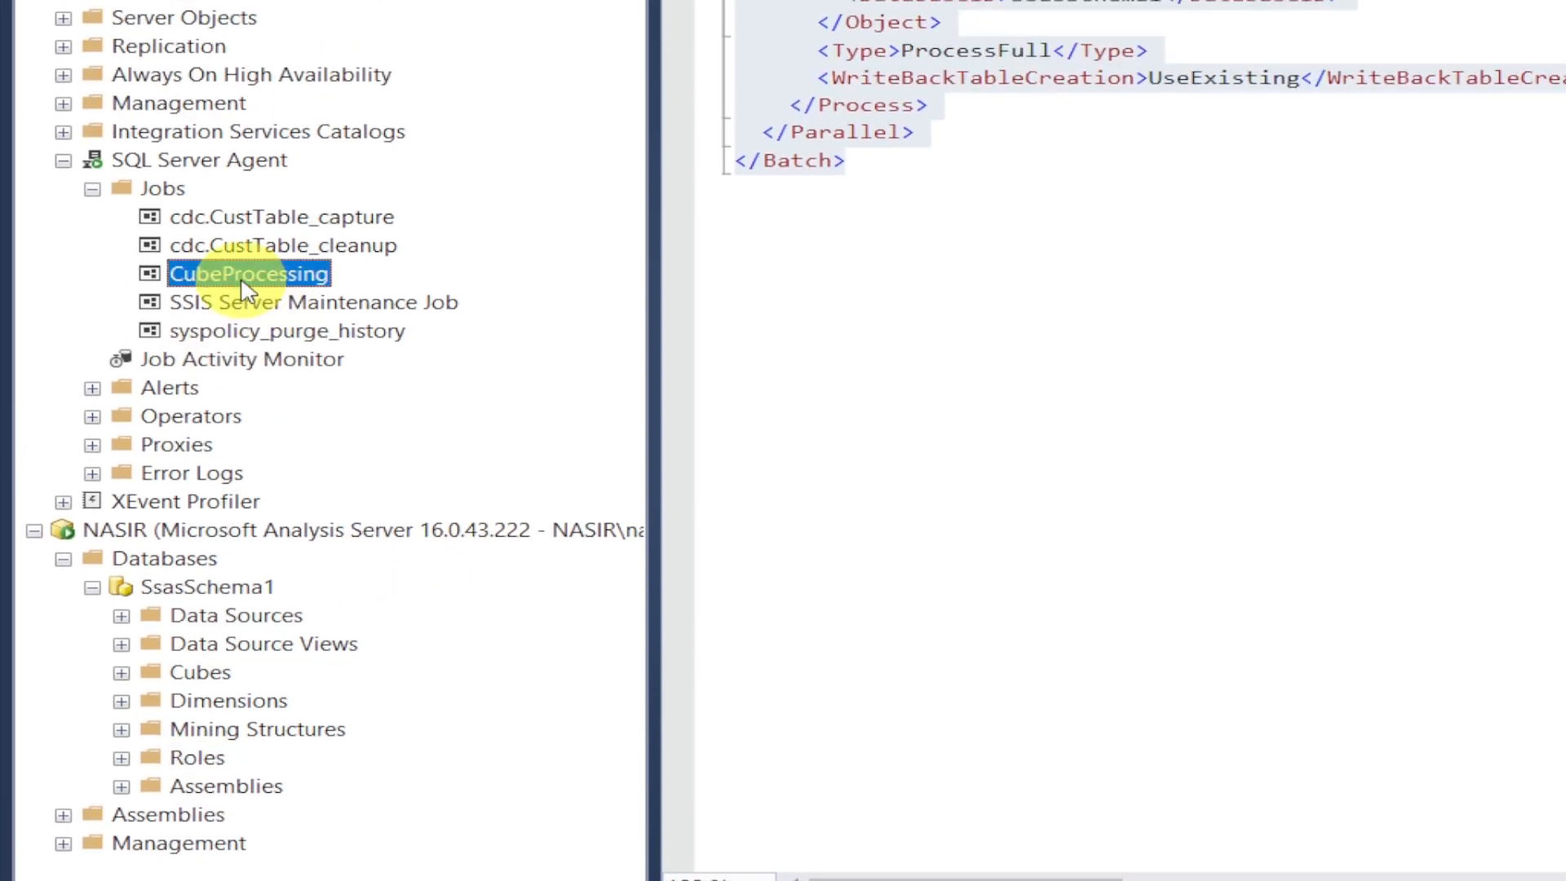
right_click(245, 290)
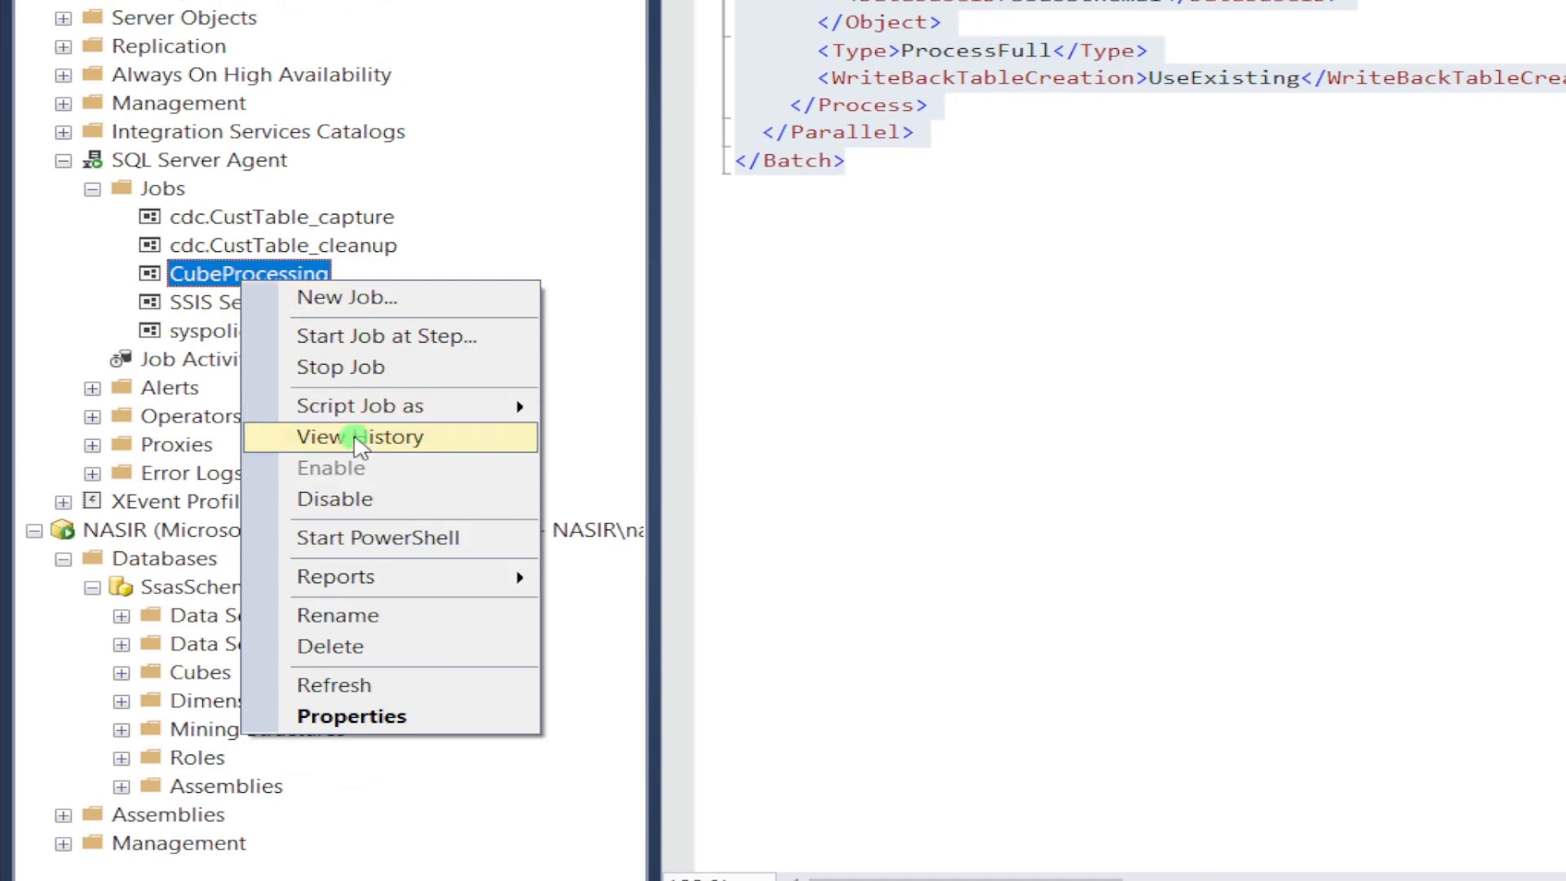
click(359, 441)
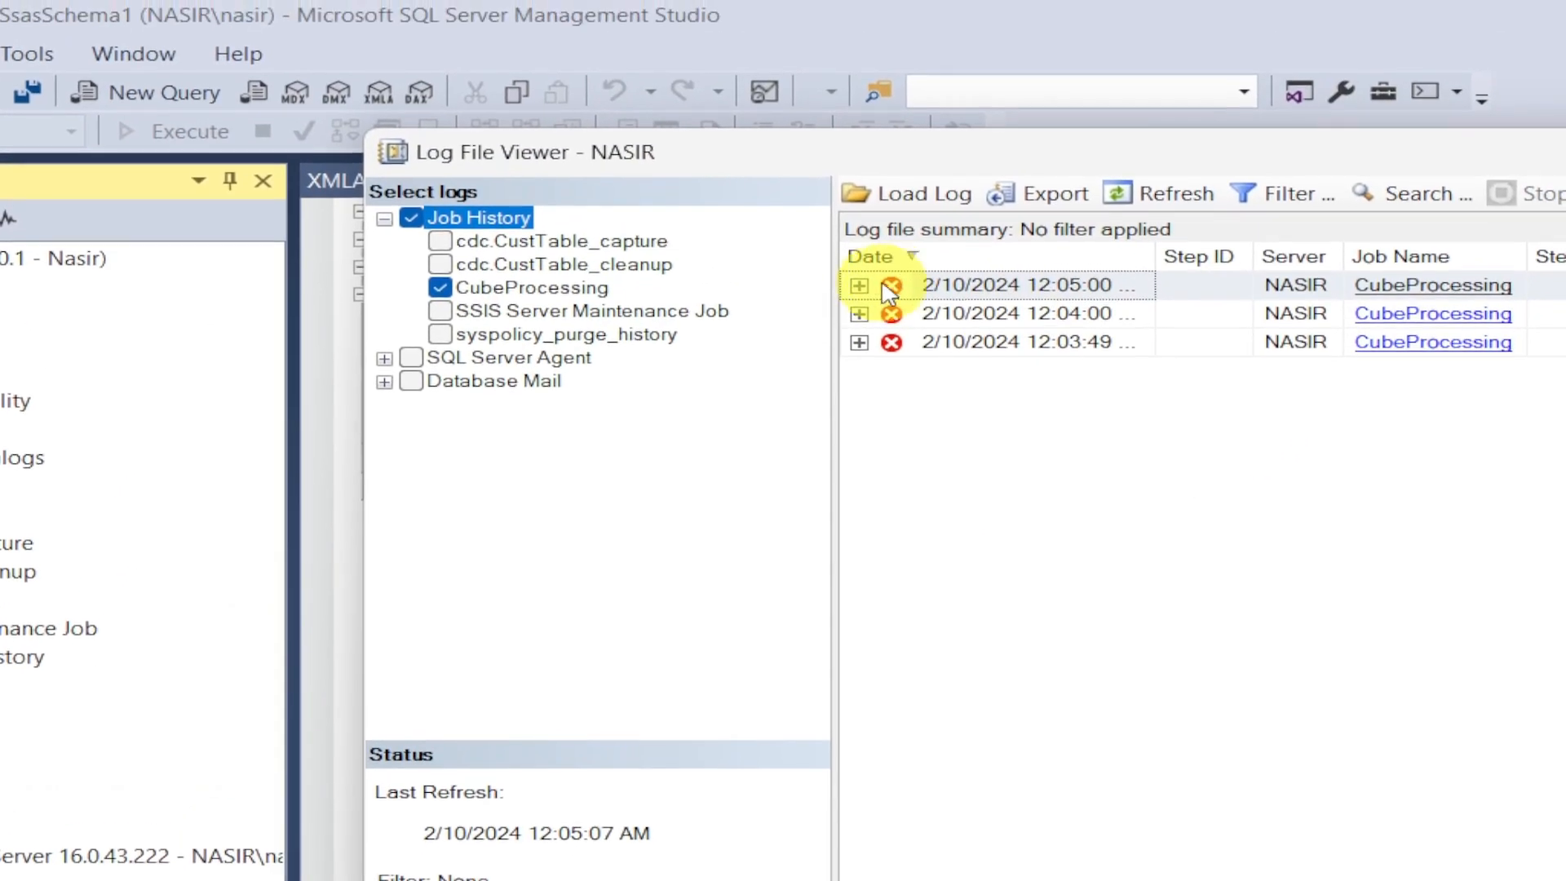
click(889, 291)
click(859, 286)
click(997, 320)
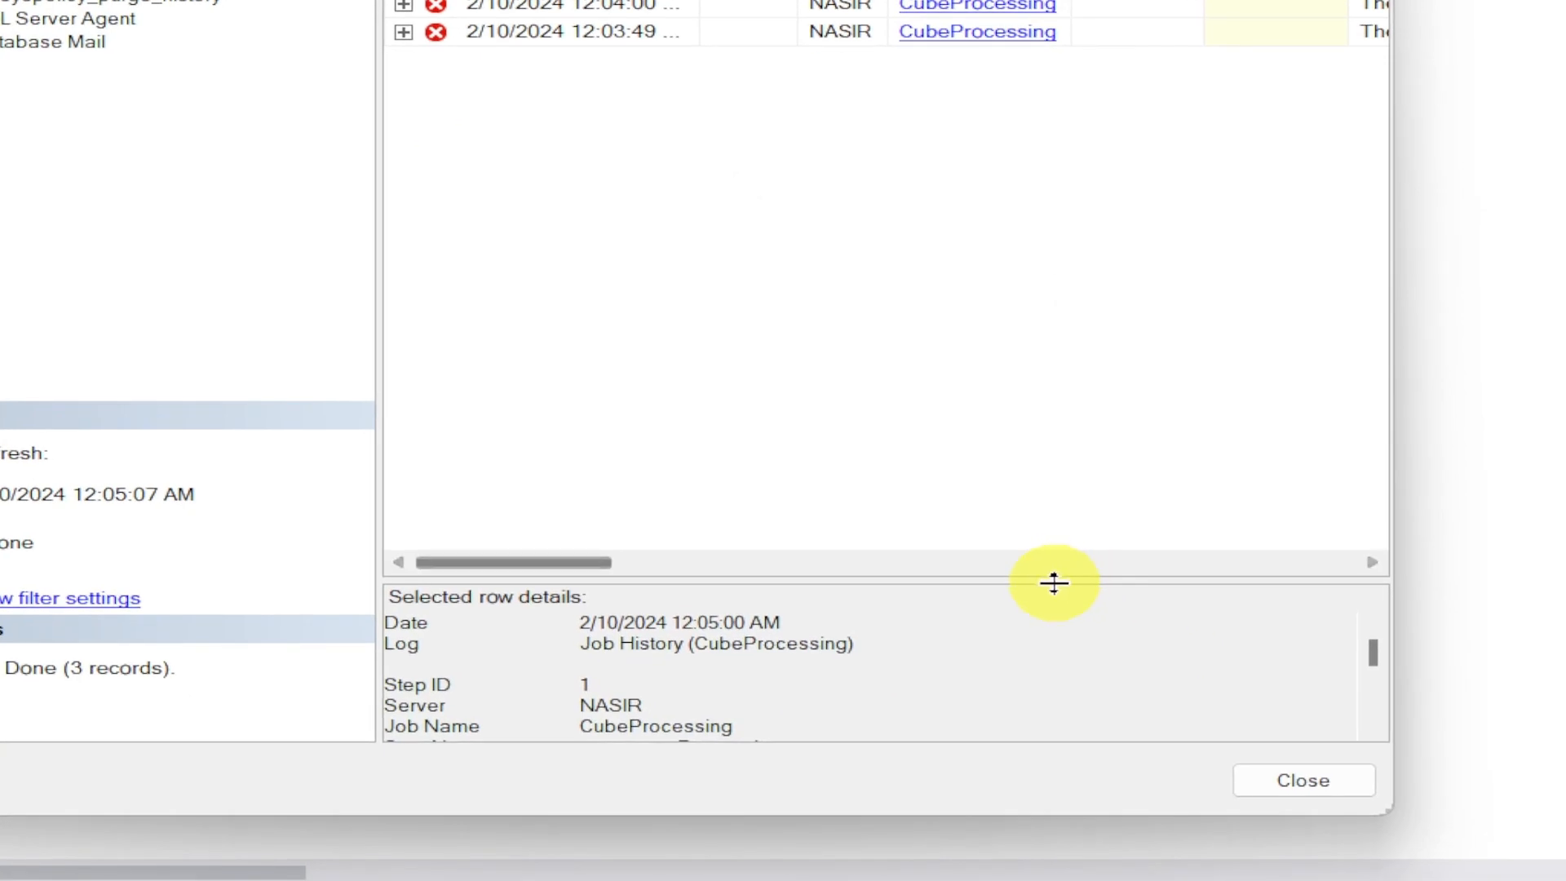
drag(1053, 581, 1069, 69)
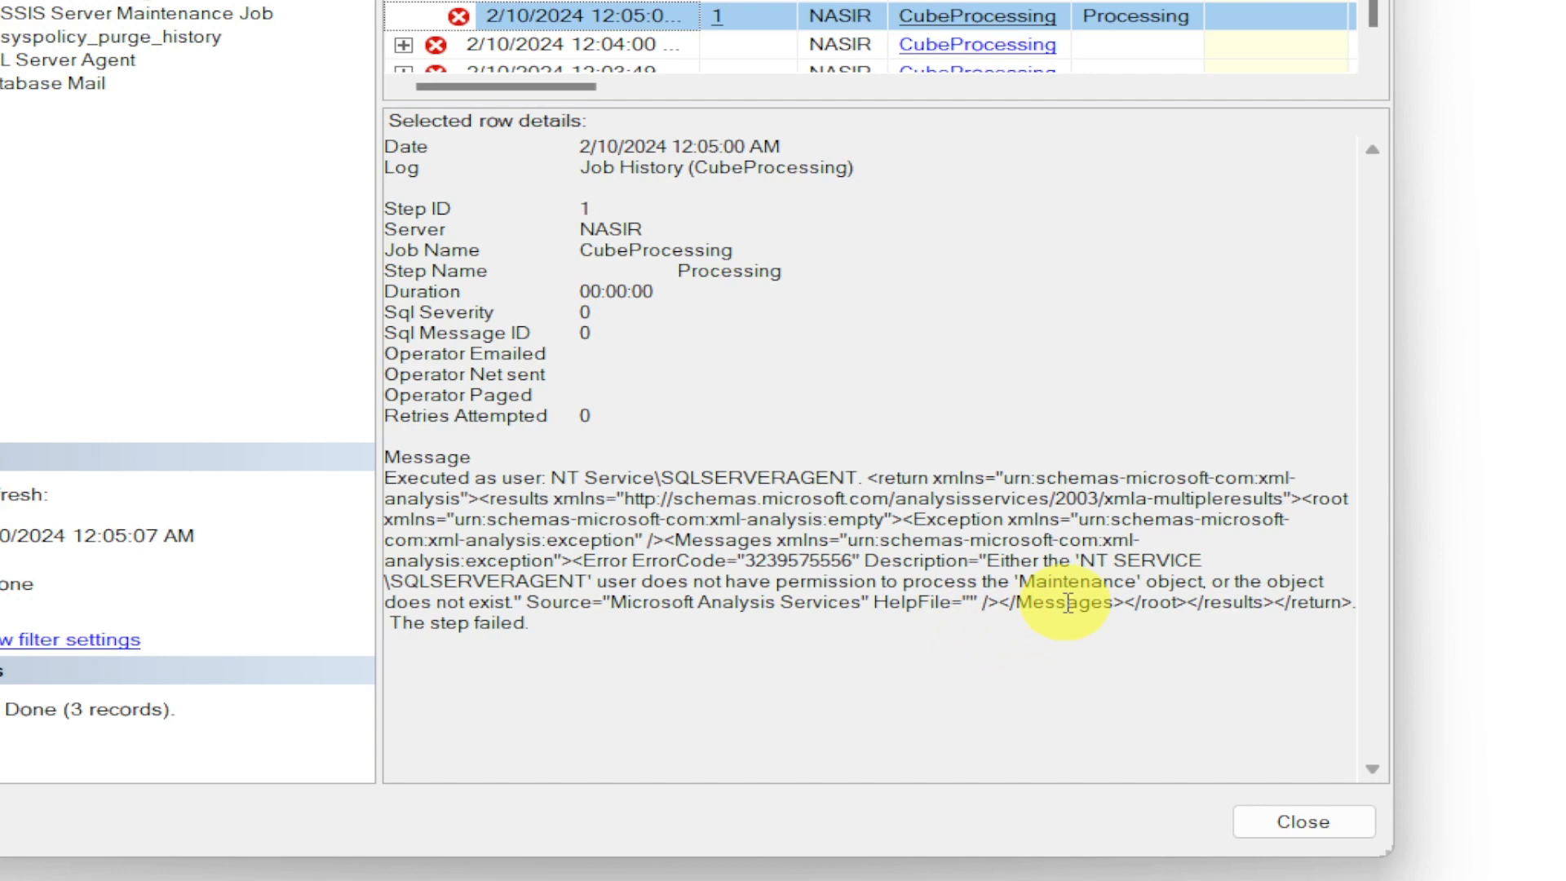
Copy the account name NT SERVICE\SQLSERVERAGENT from the failed step's error message and close the job history log.
click(1085, 561)
drag(1089, 561, 594, 580)
key(ctrl+c)
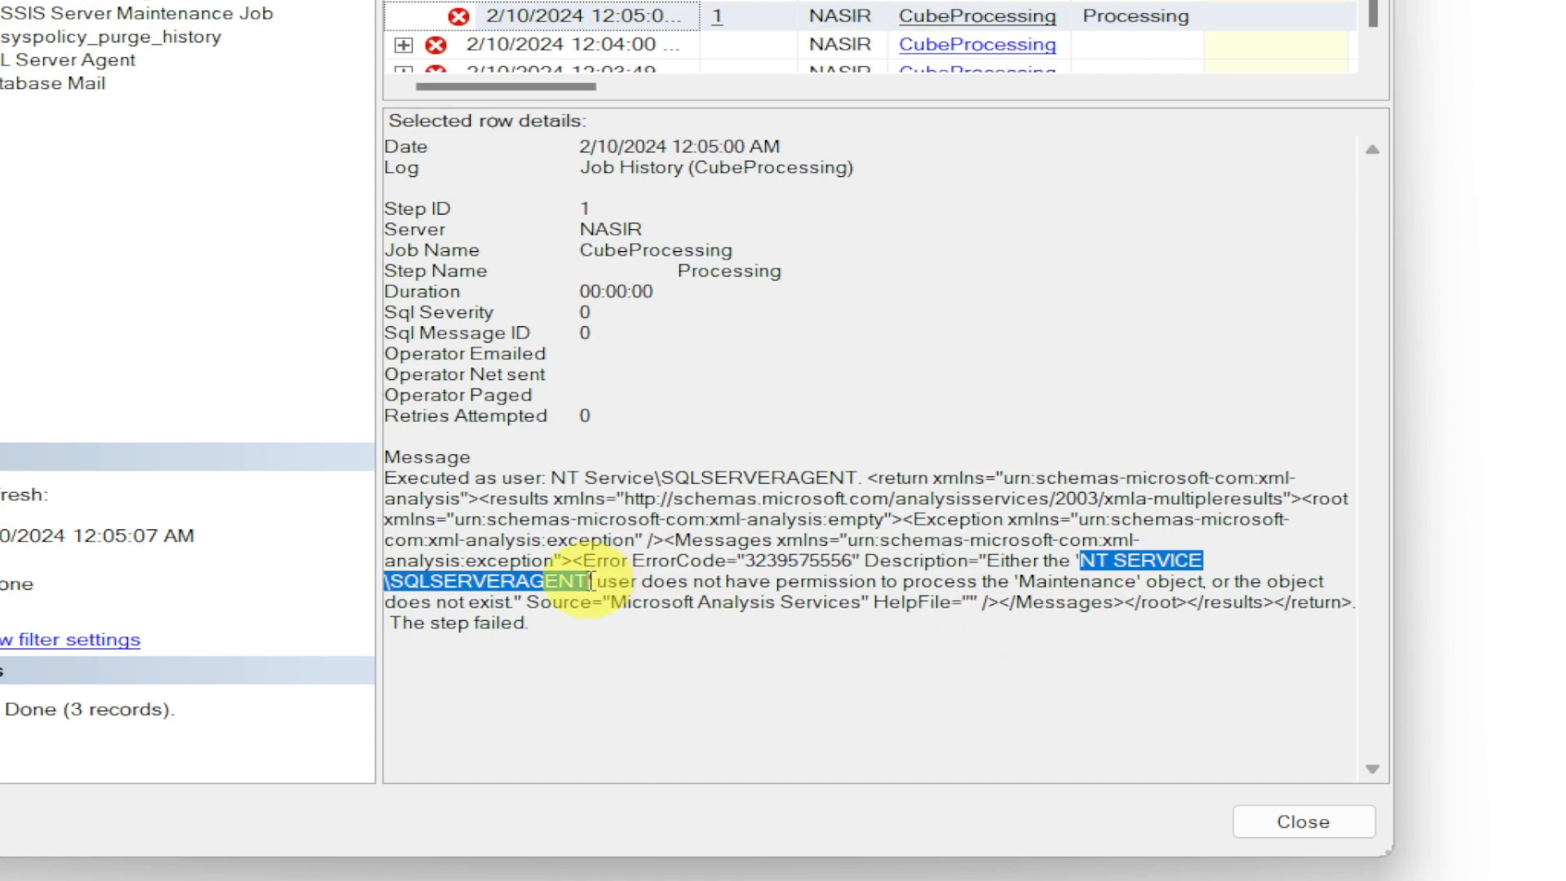
drag(594, 581, 1098, 563)
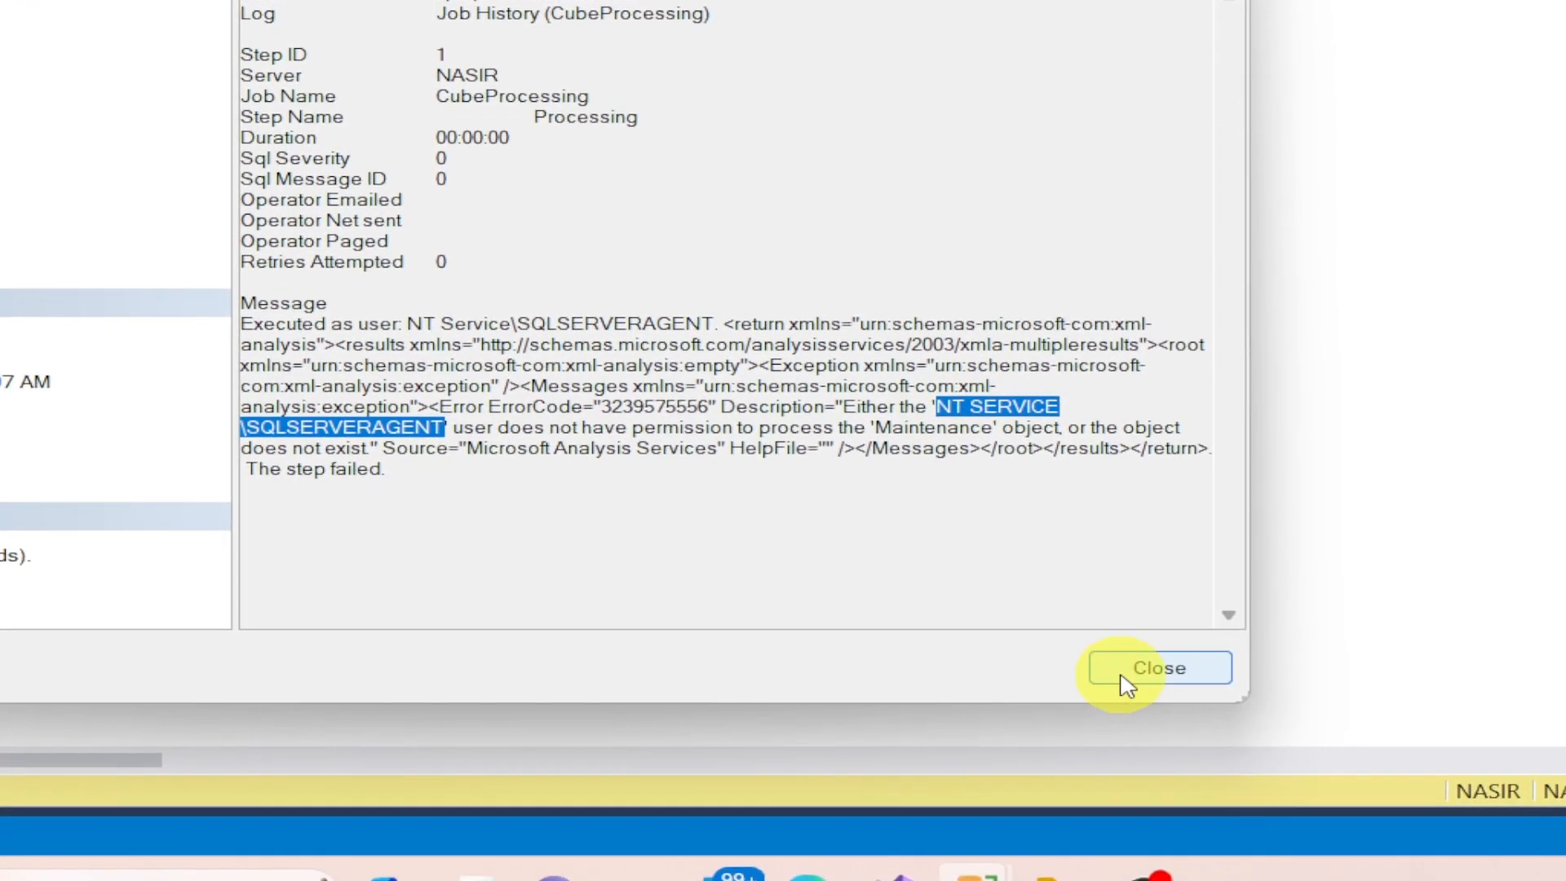
click(1285, 828)
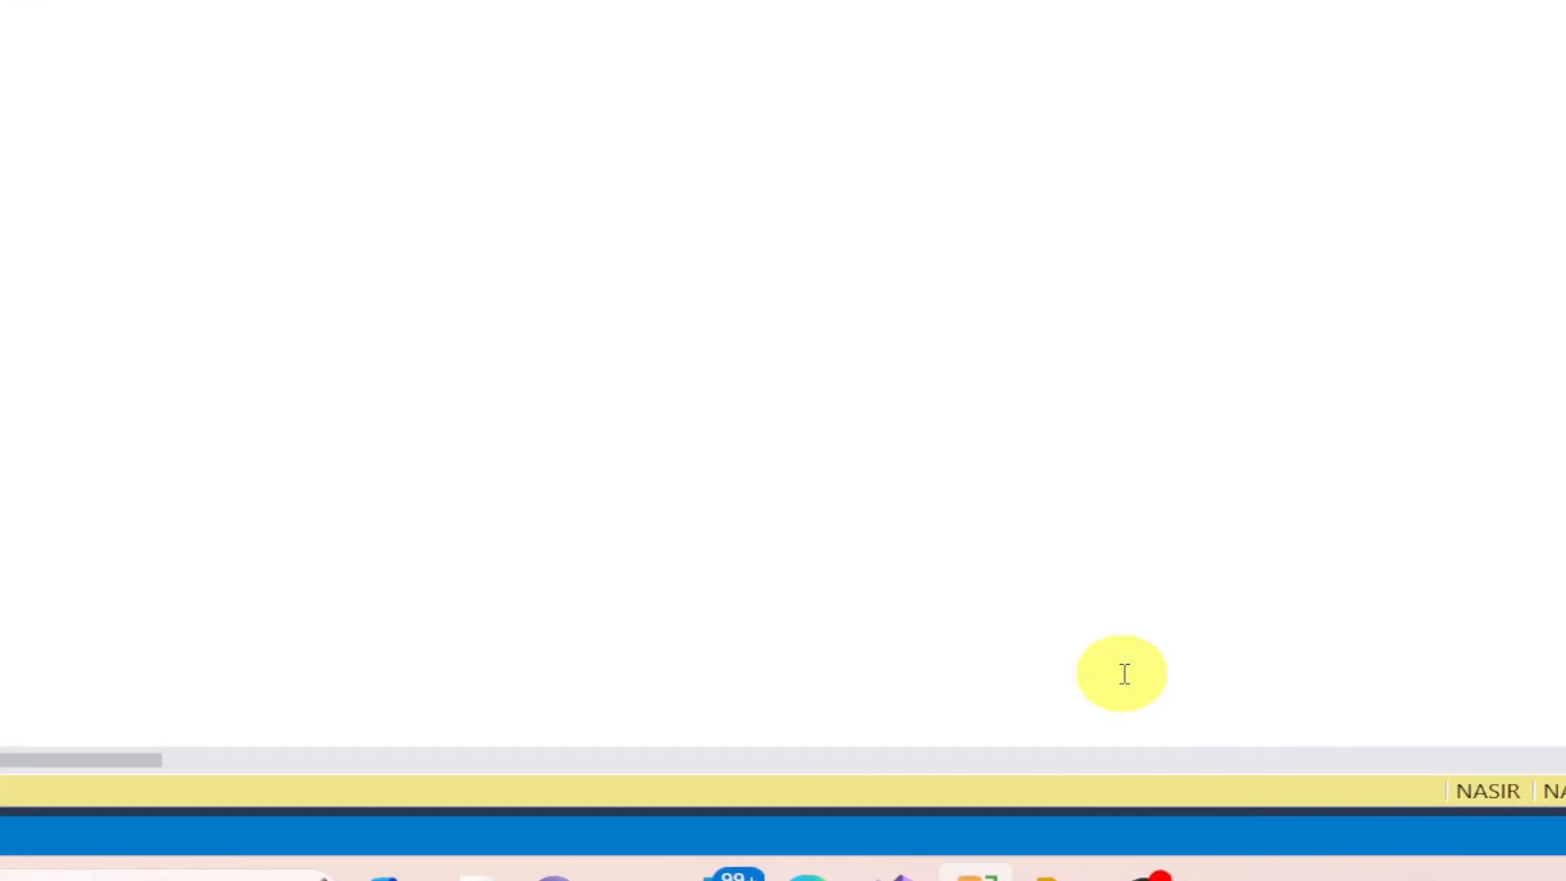
Start a new role in the SsasSchema1 database, name it CubeRights, and grant it Full control (Administrator).
click(197, 634)
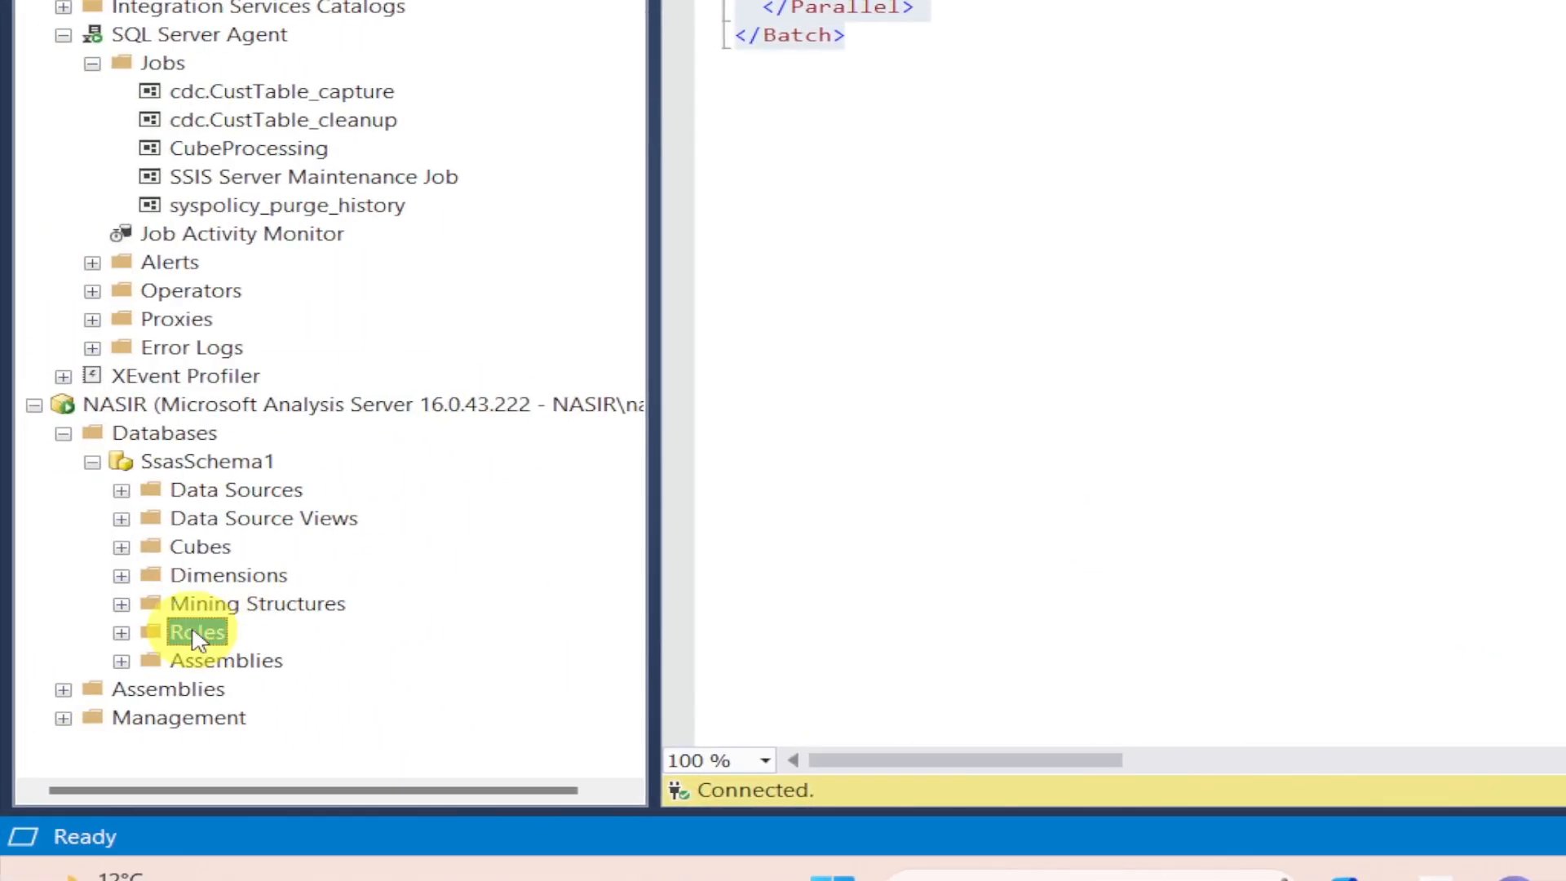
right_click(197, 641)
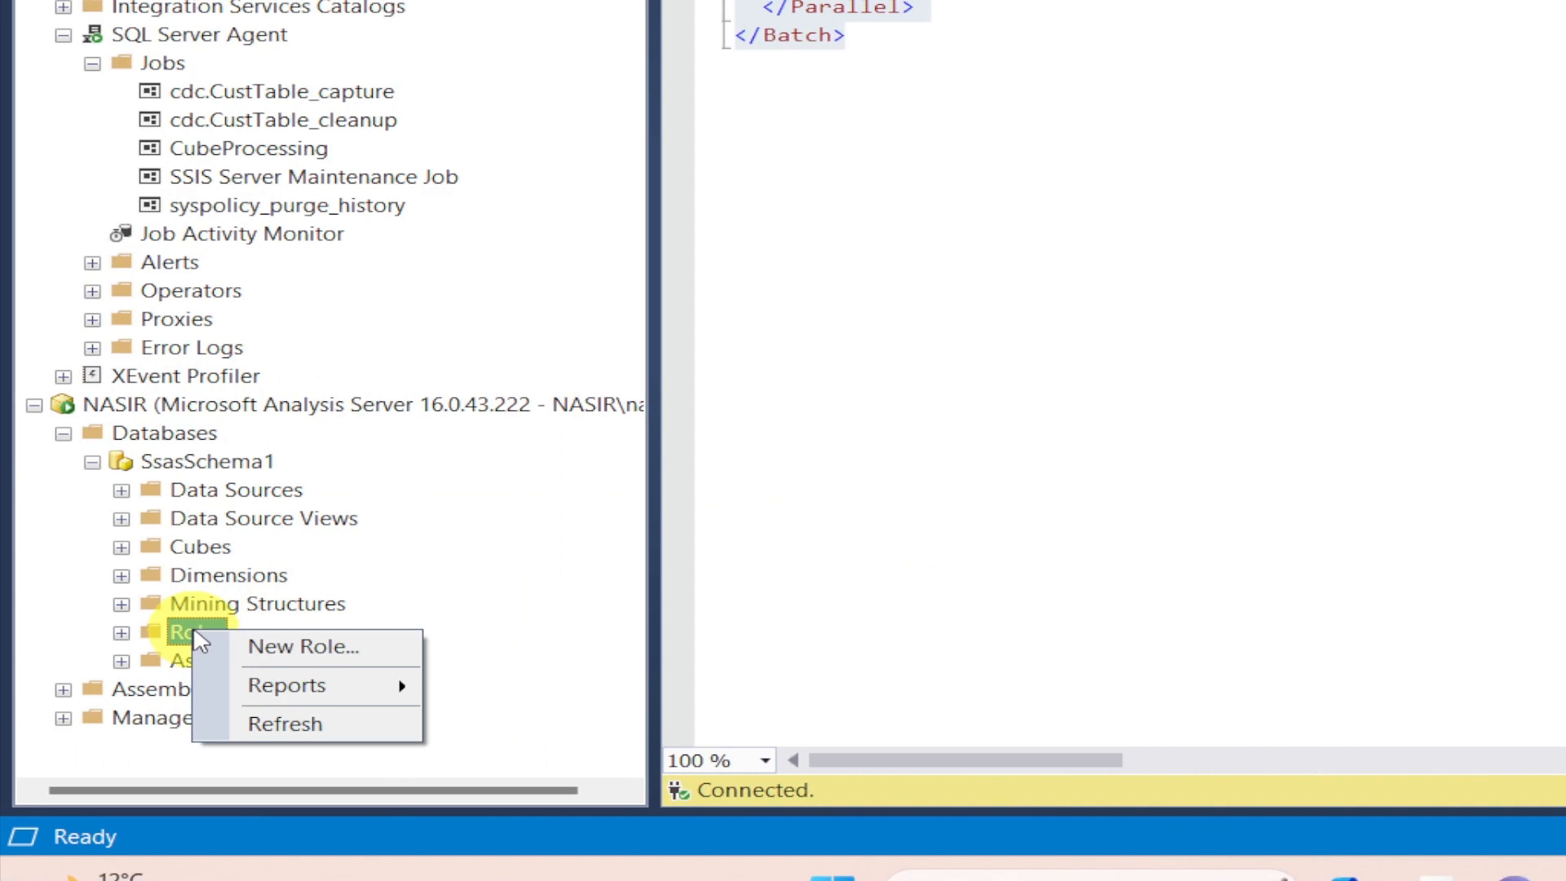
click(272, 648)
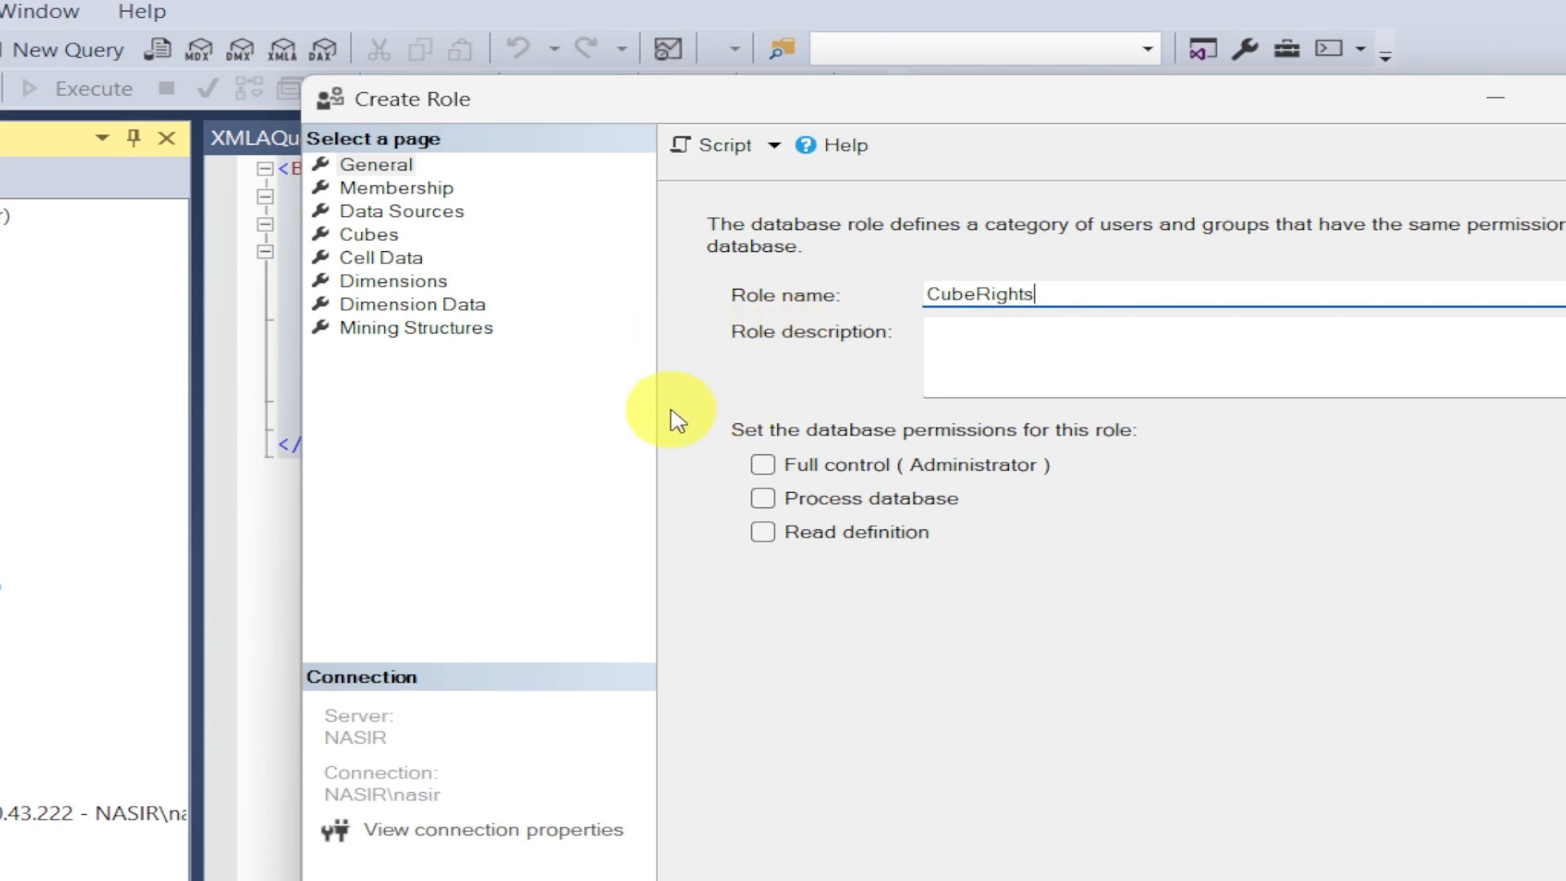
click(763, 465)
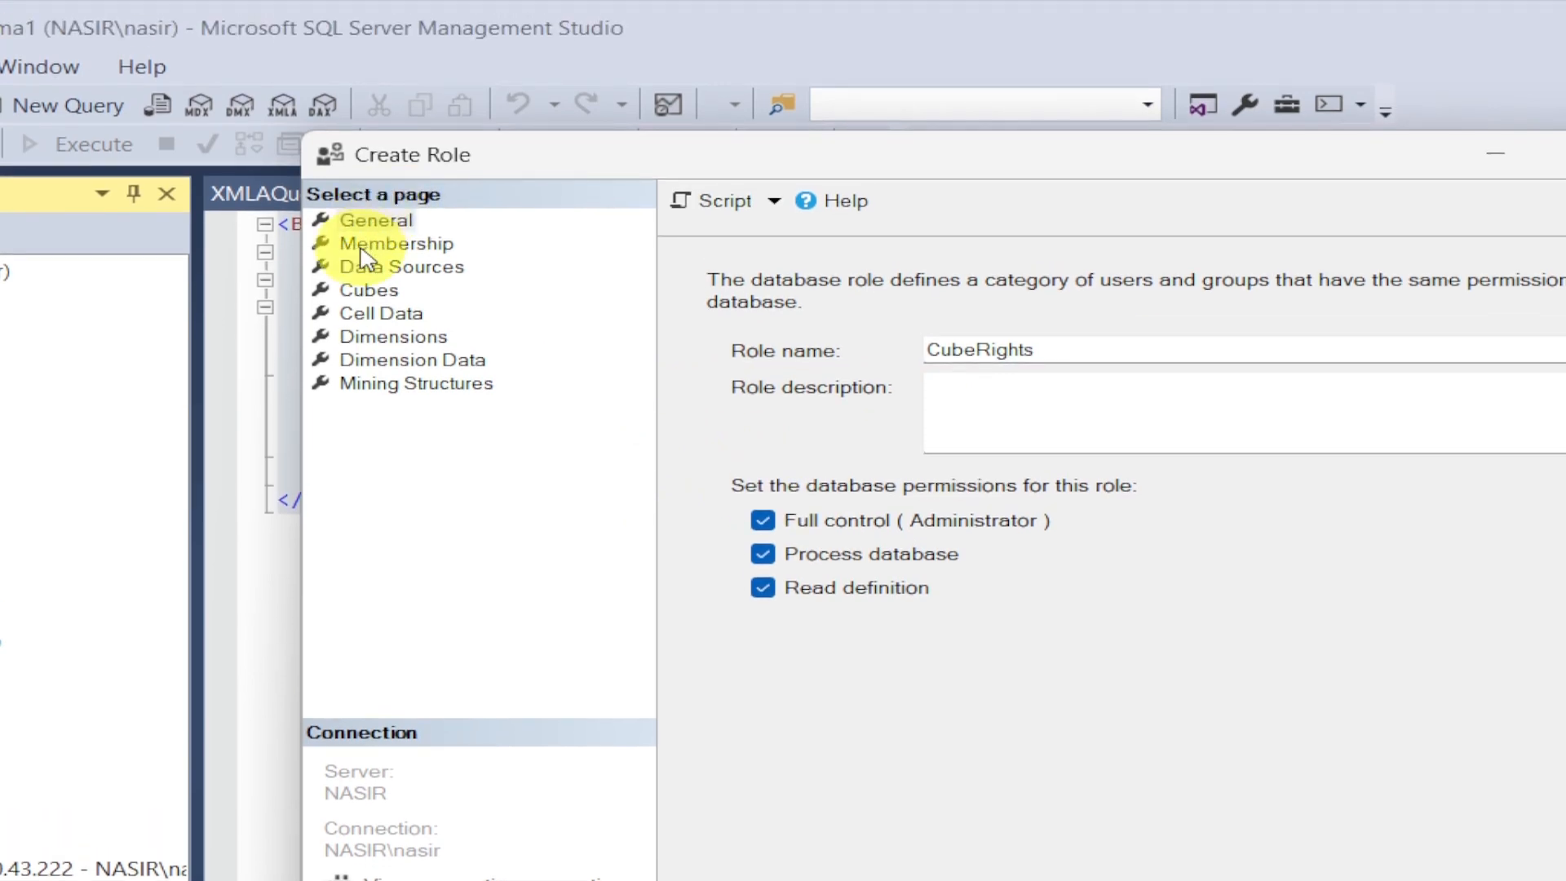
Add the copied account NT SERVICE\SQLSERVERAGENT as a member of the CubeRights role and create the role.
click(363, 191)
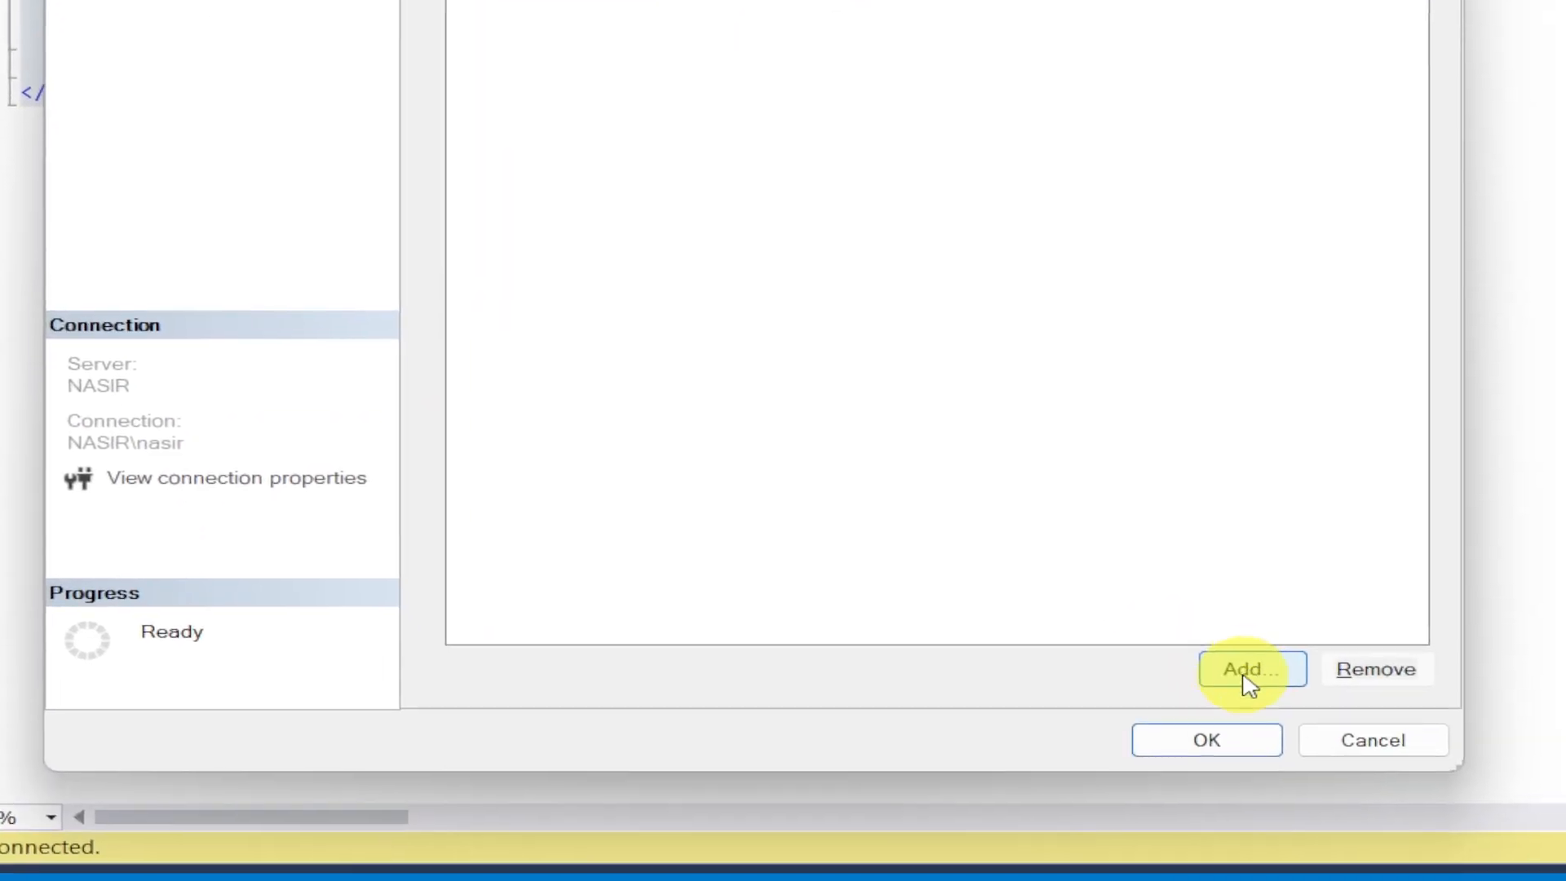
click(1387, 805)
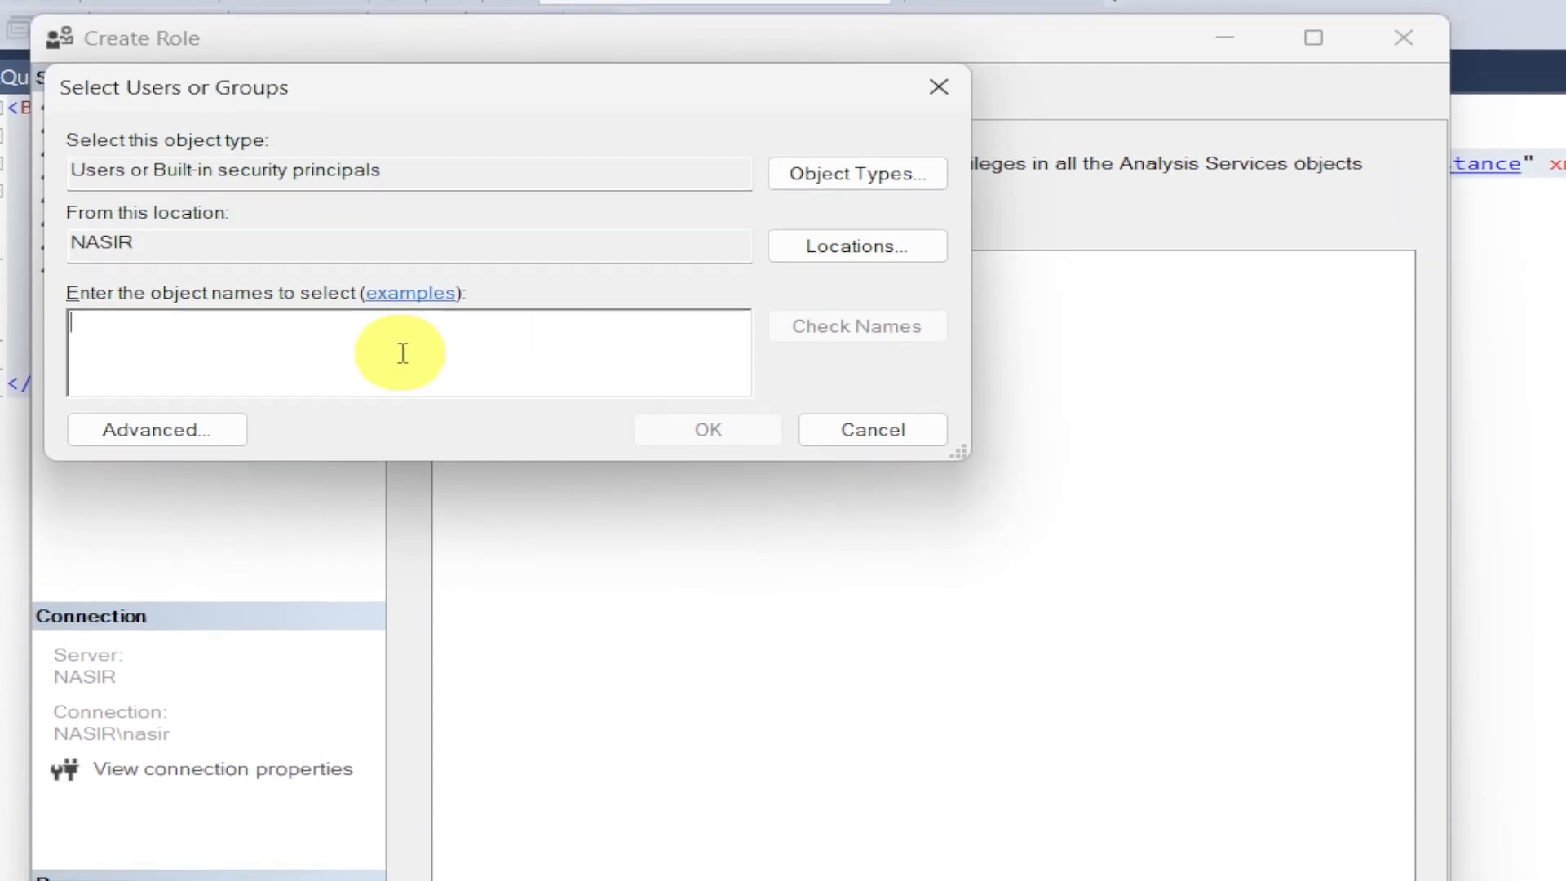
key(ctrl+v)
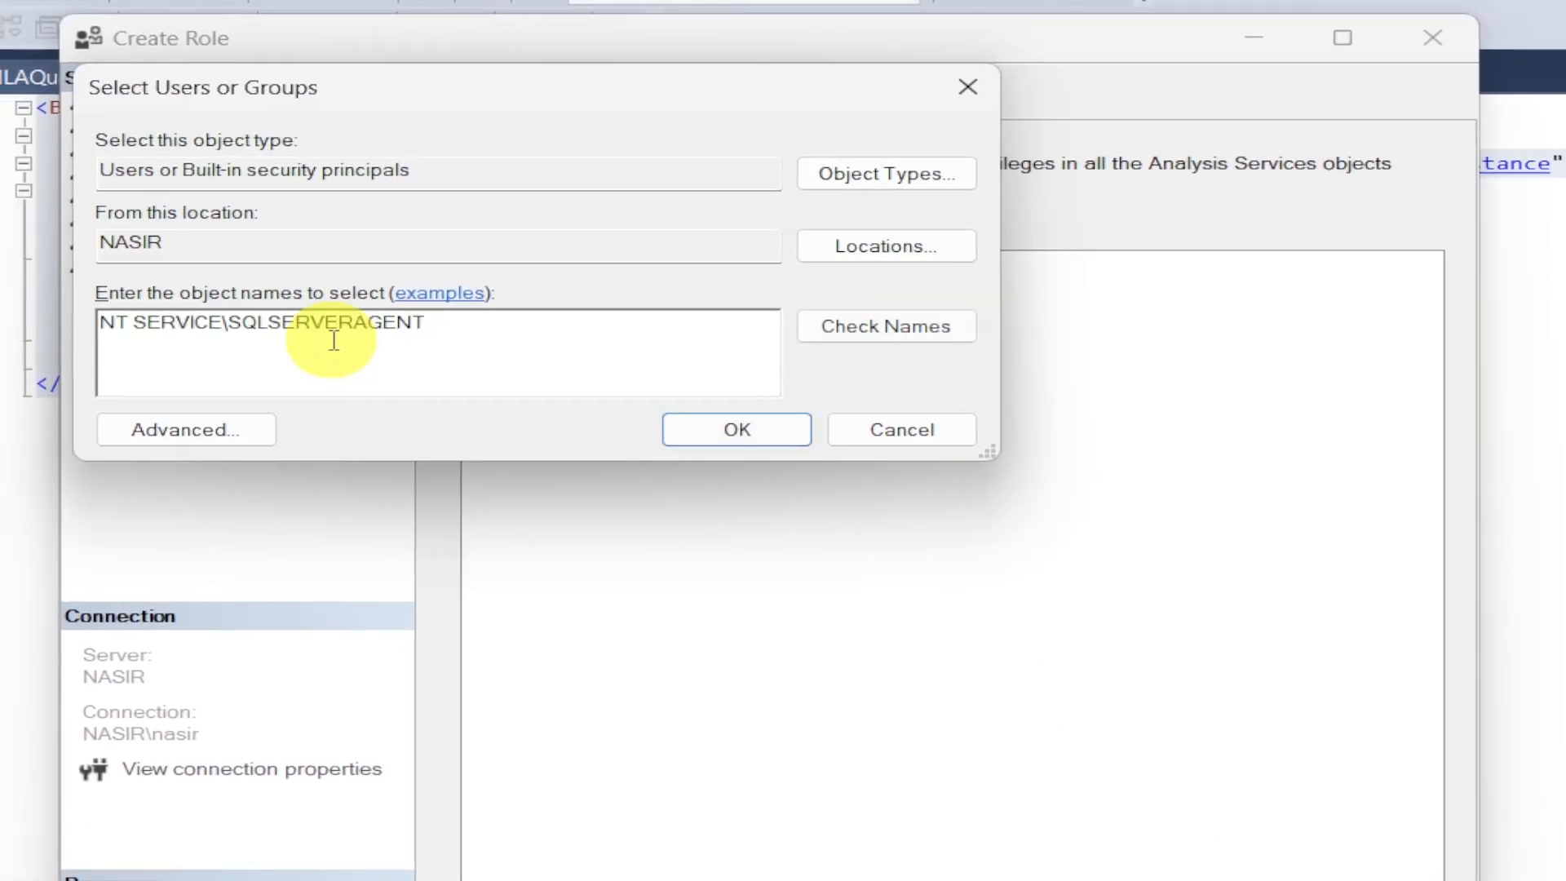
click(839, 343)
click(701, 424)
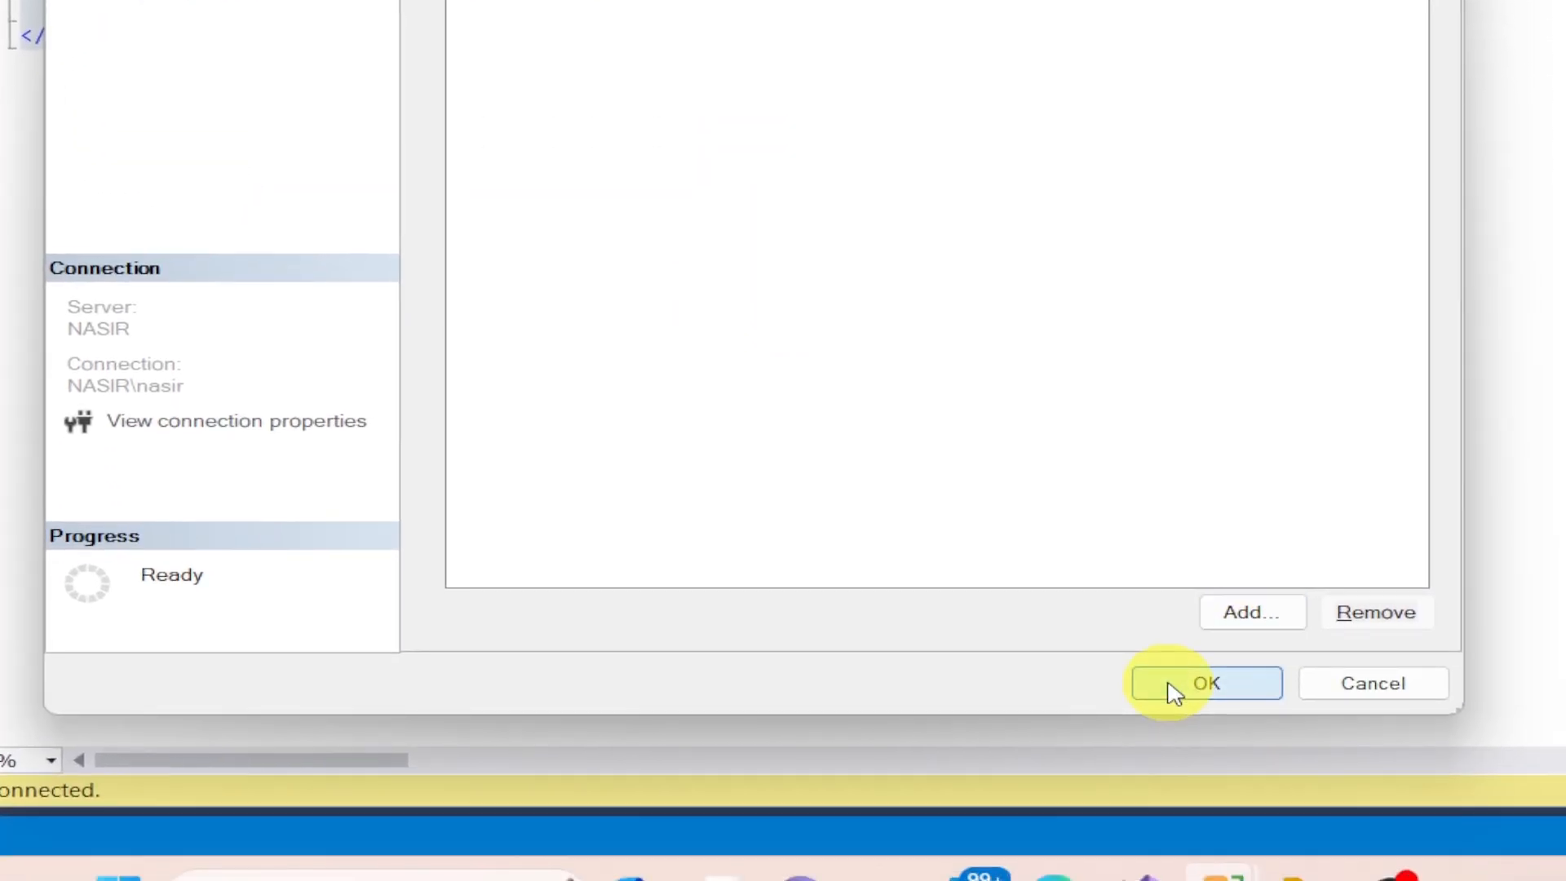
click(1175, 689)
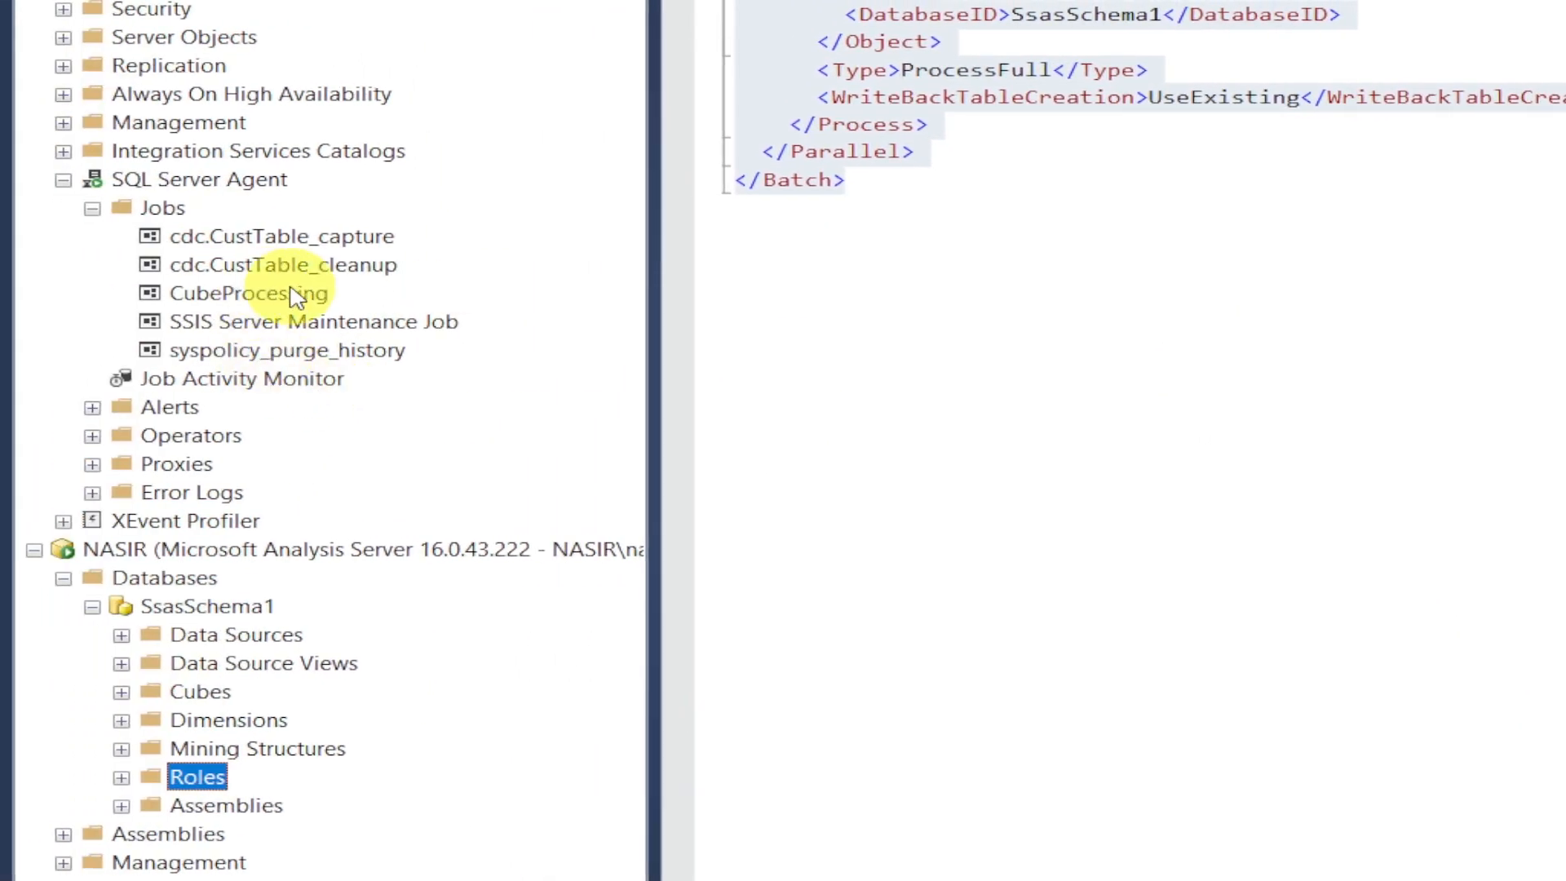
Start the CubeProcessing job manually again and dismiss the start dialog.
right_click(292, 295)
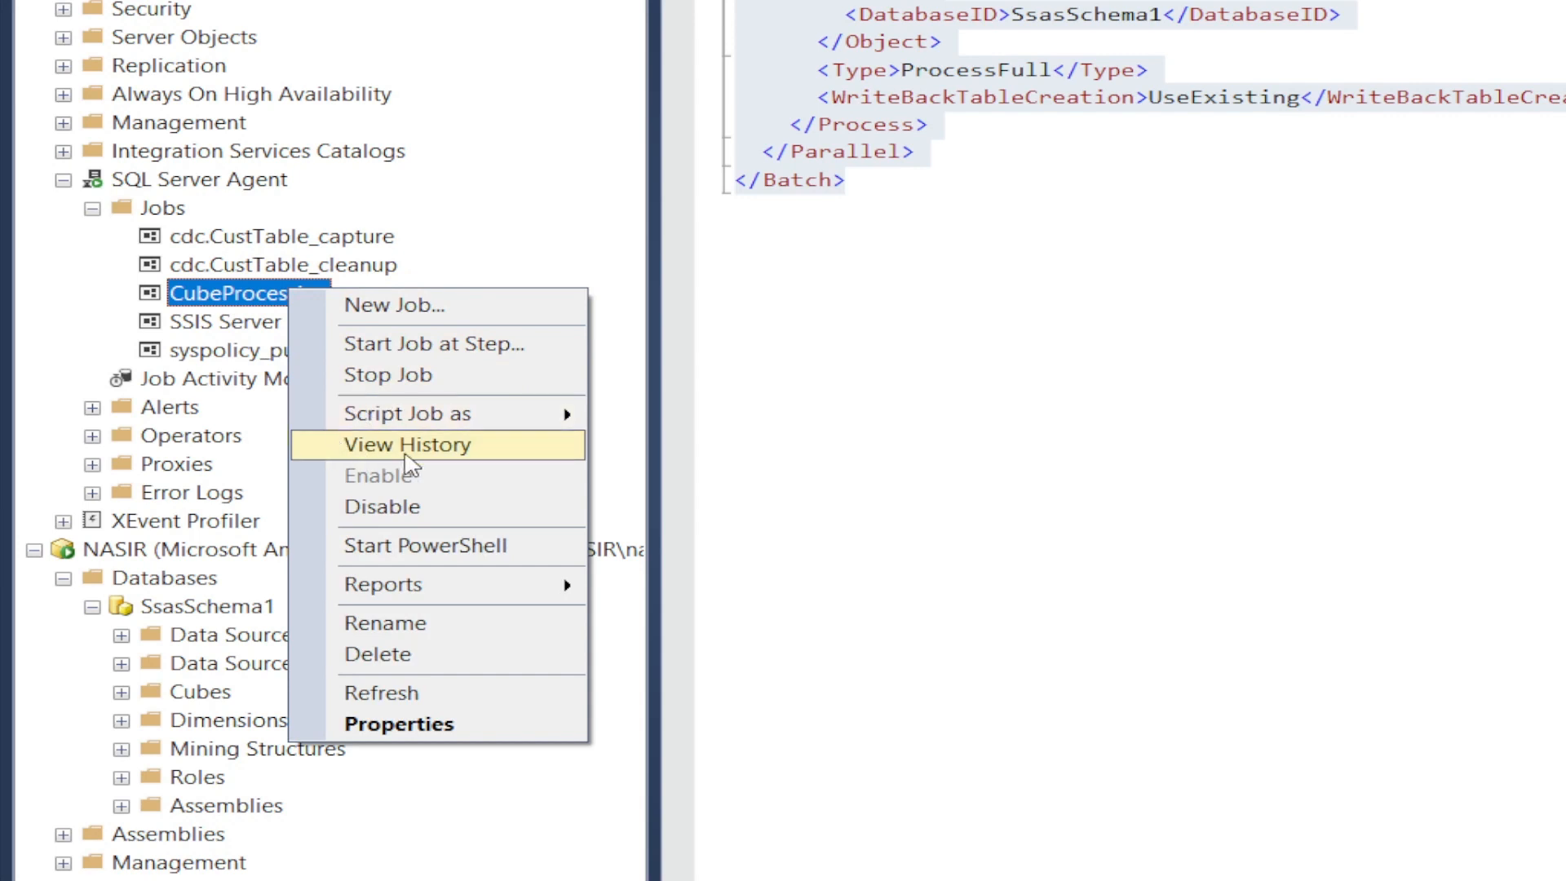
click(442, 345)
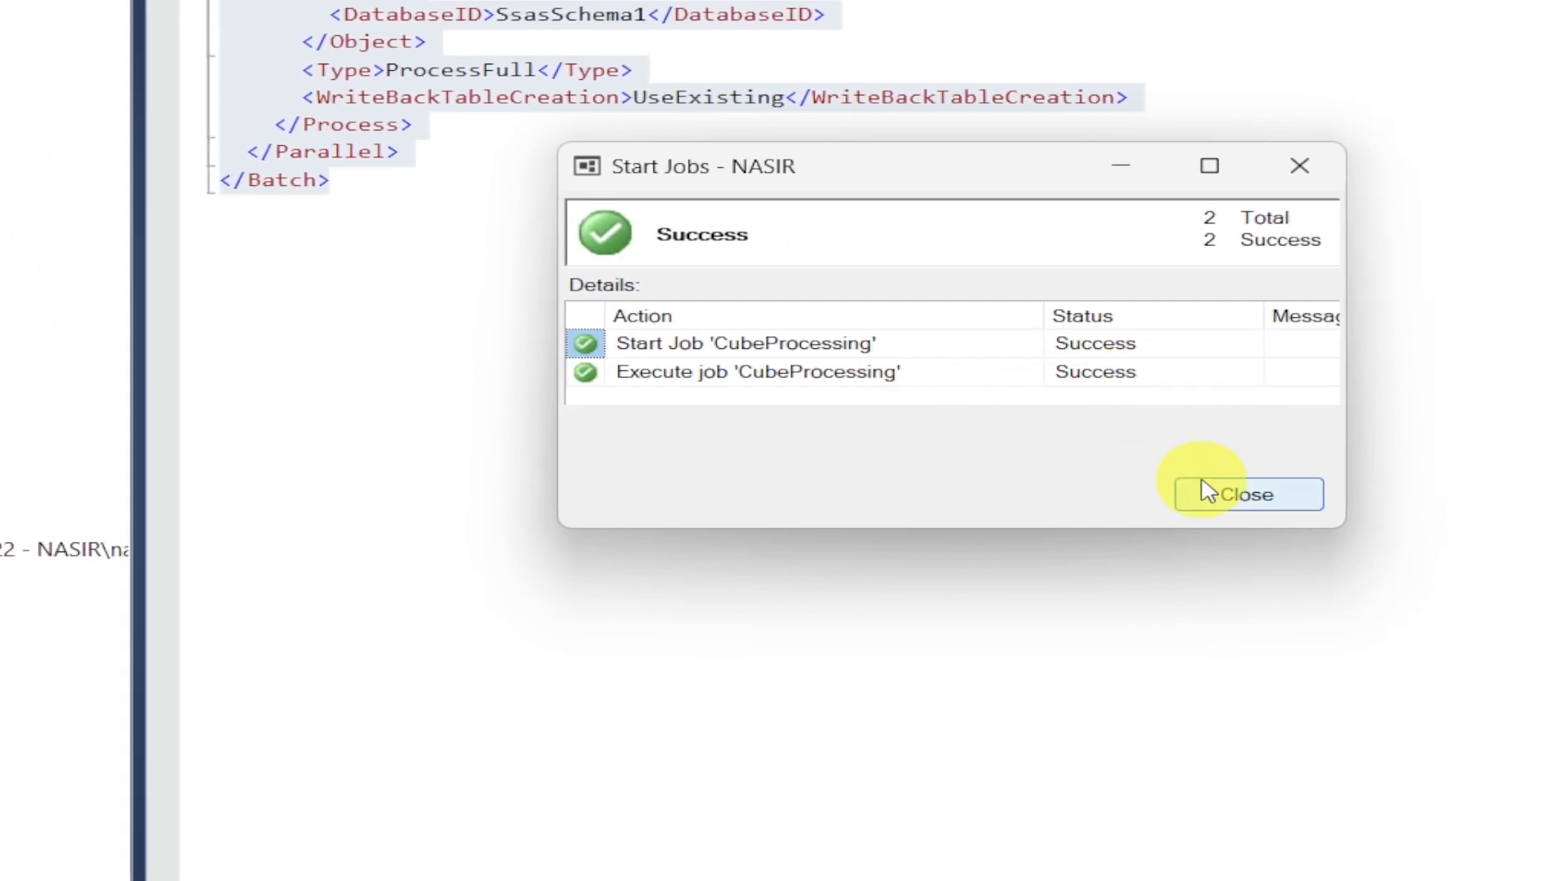
click(1216, 495)
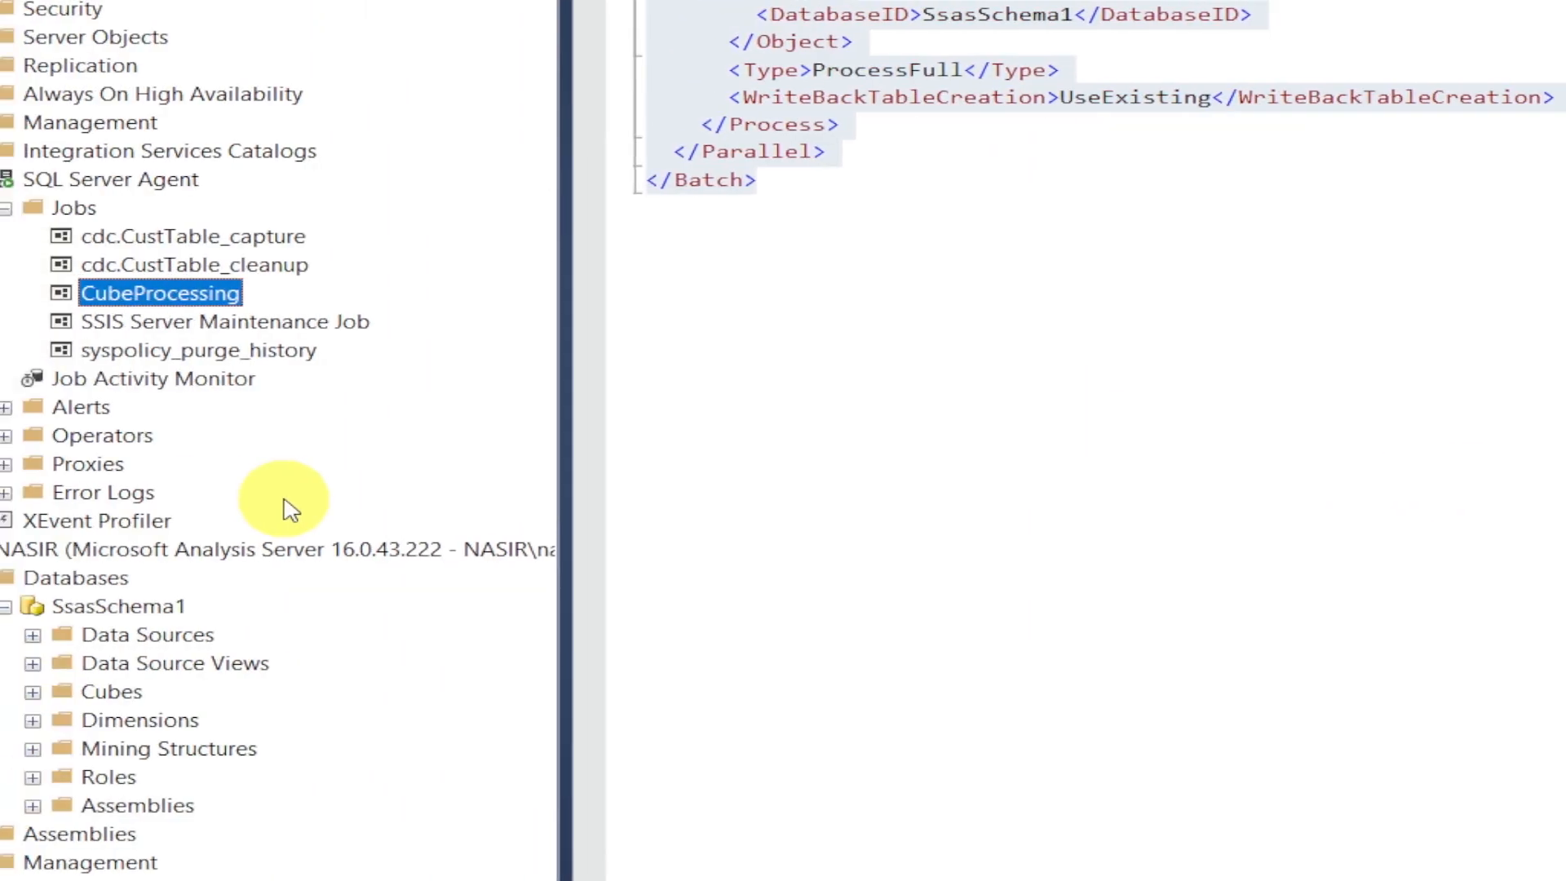
Expand the cubes of the SsasSchema1 database and browse the Maintenance cube.
click(173, 610)
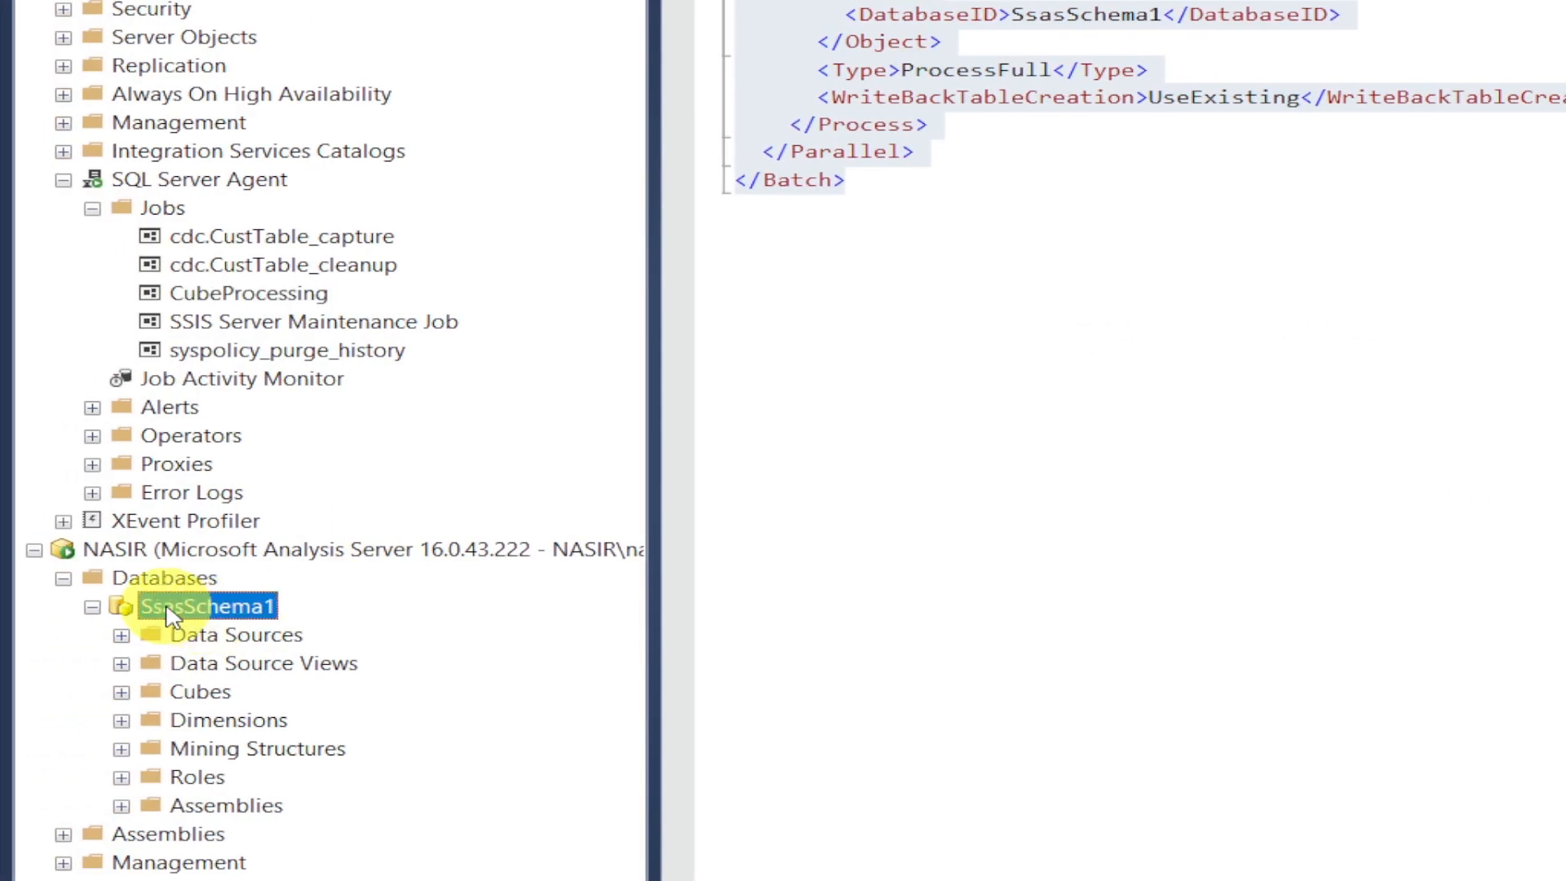
click(121, 692)
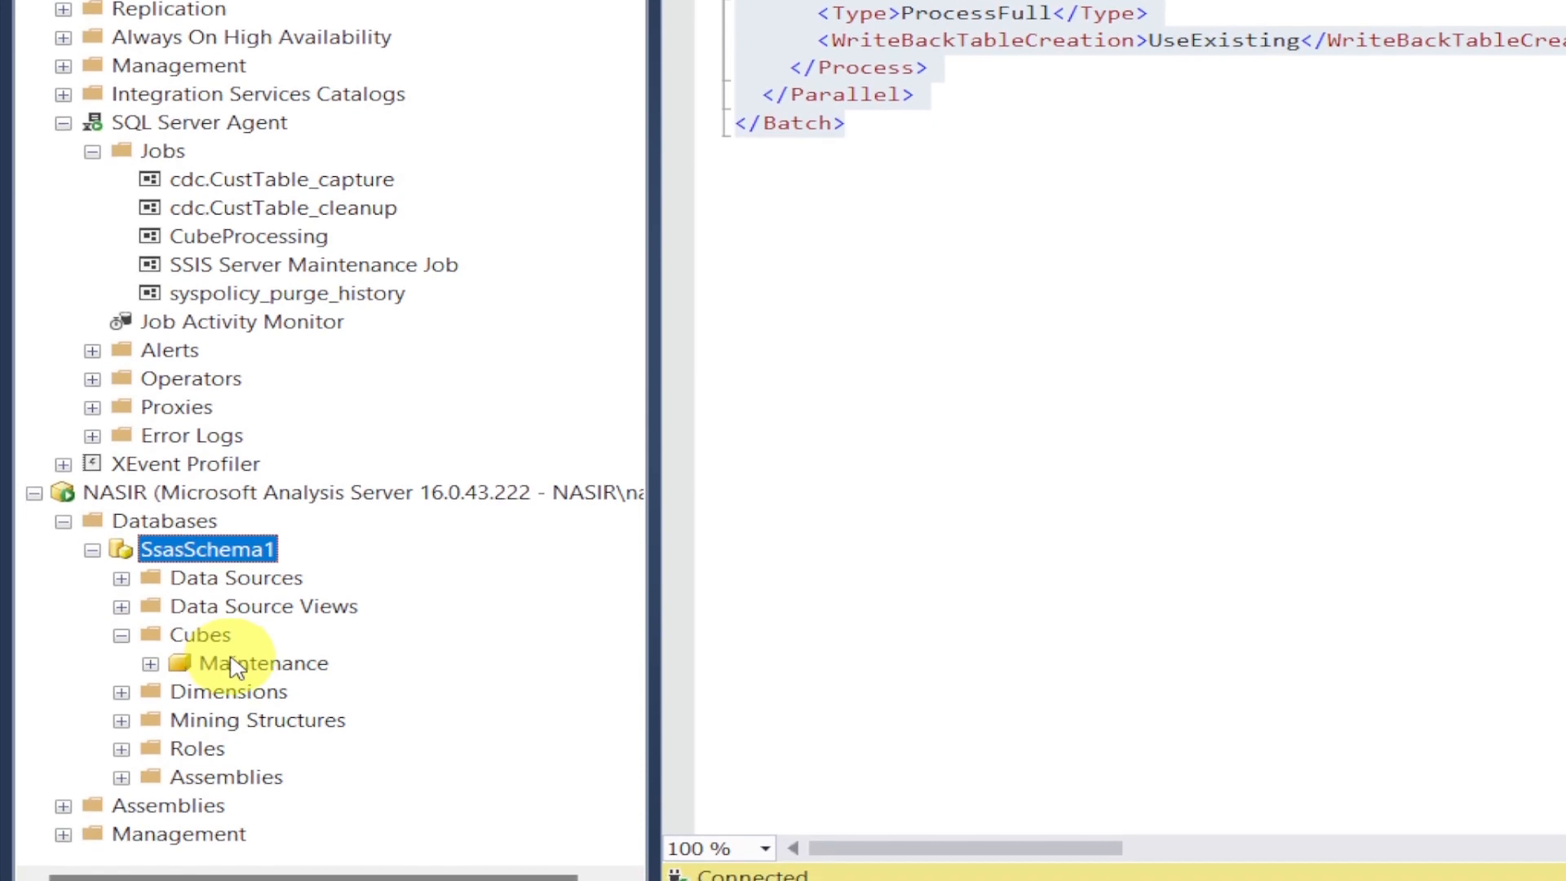
click(236, 664)
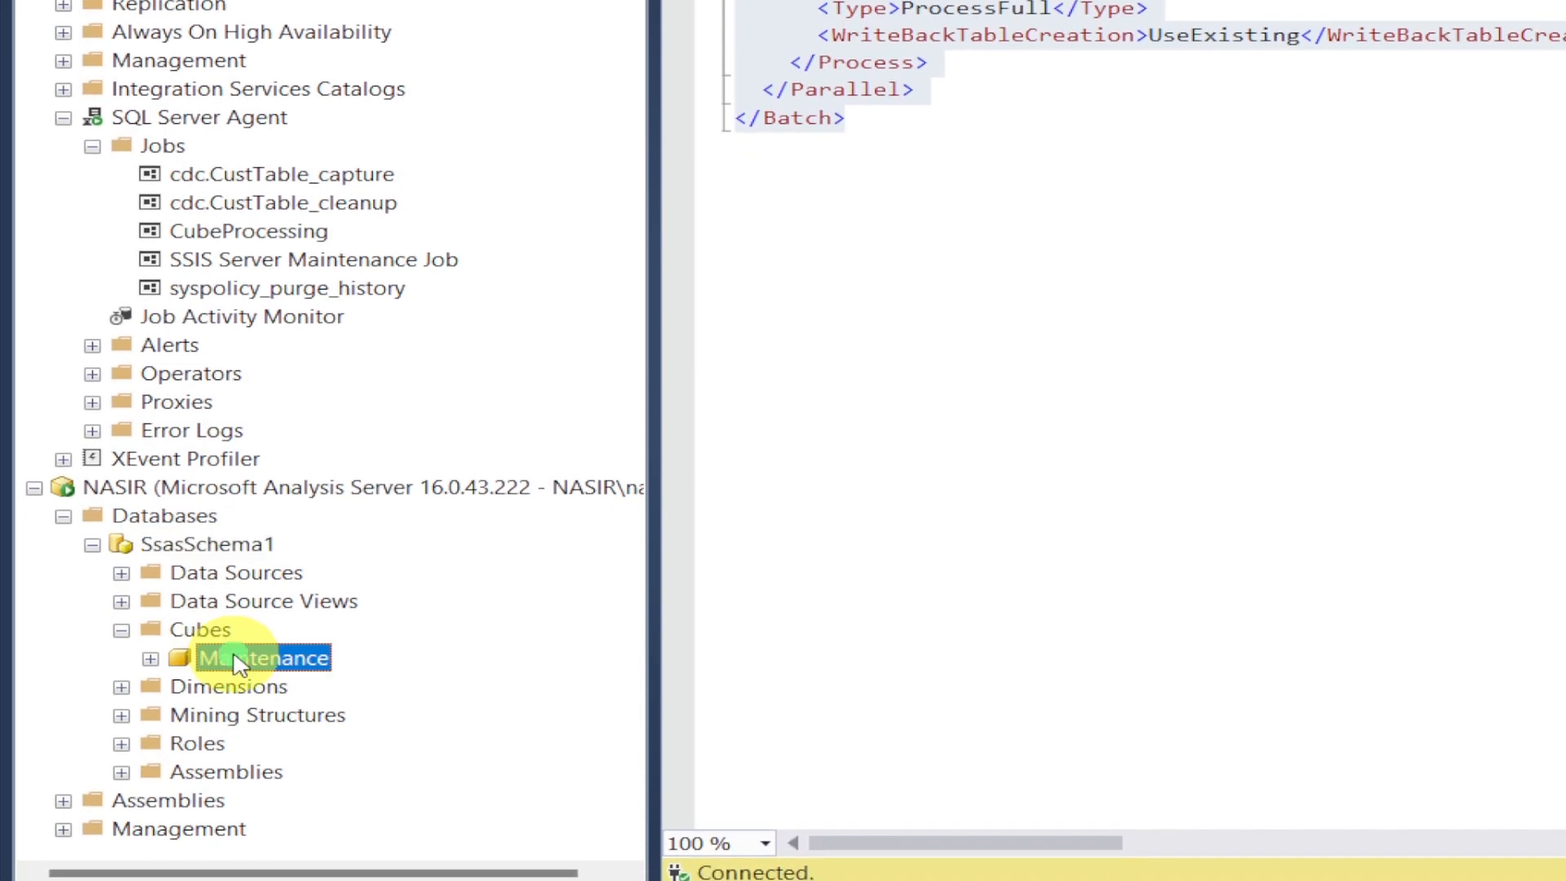
right_click(245, 664)
click(327, 671)
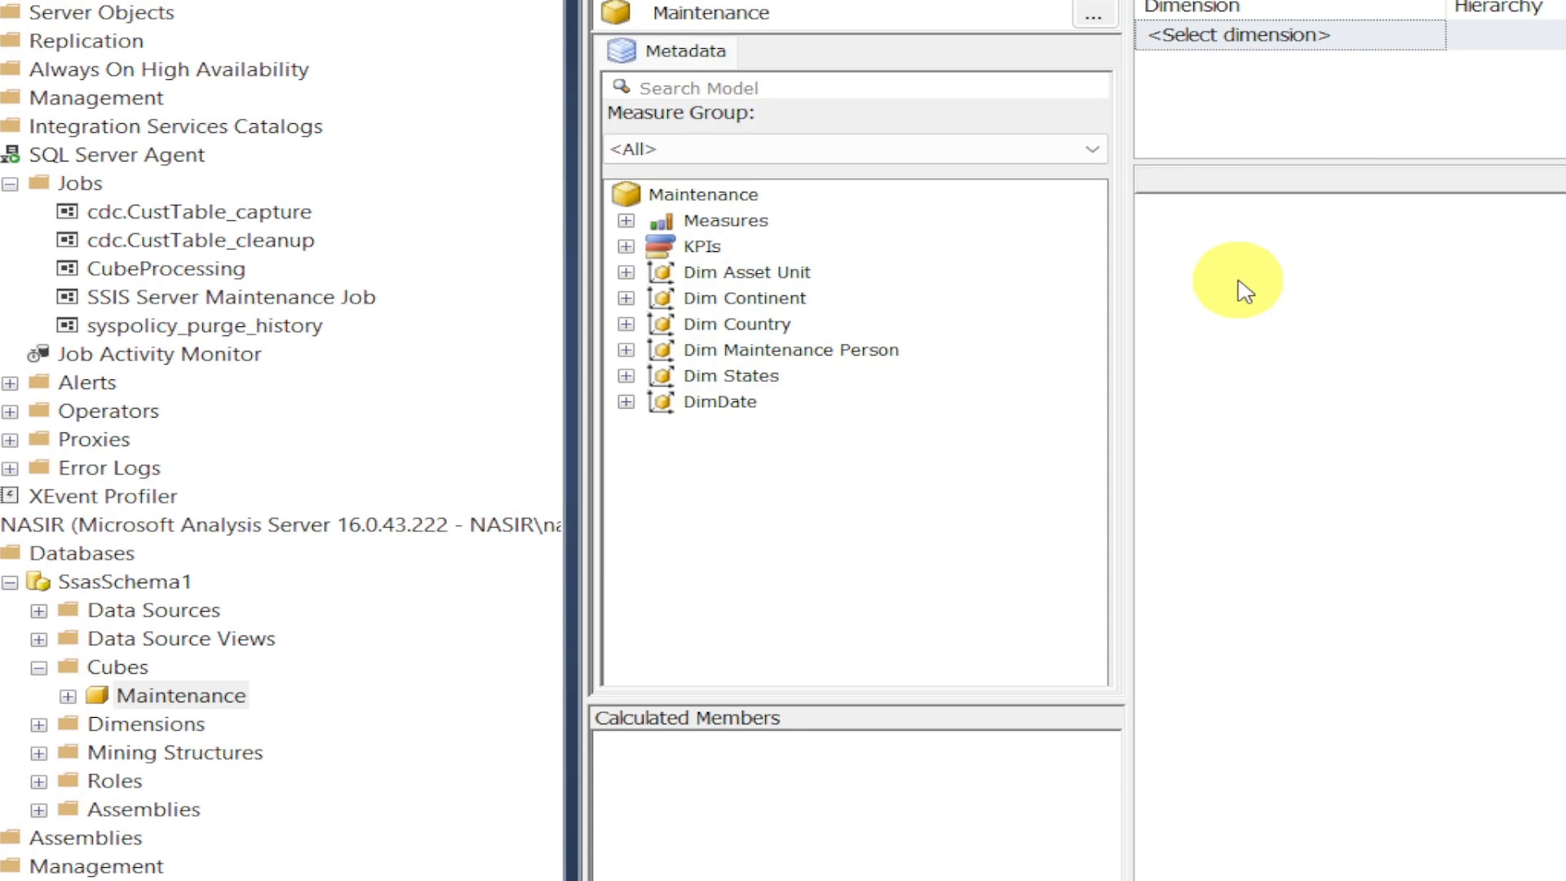
Add the Amount measure from Fact Maintenance to the cube query and execute it.
click(626, 220)
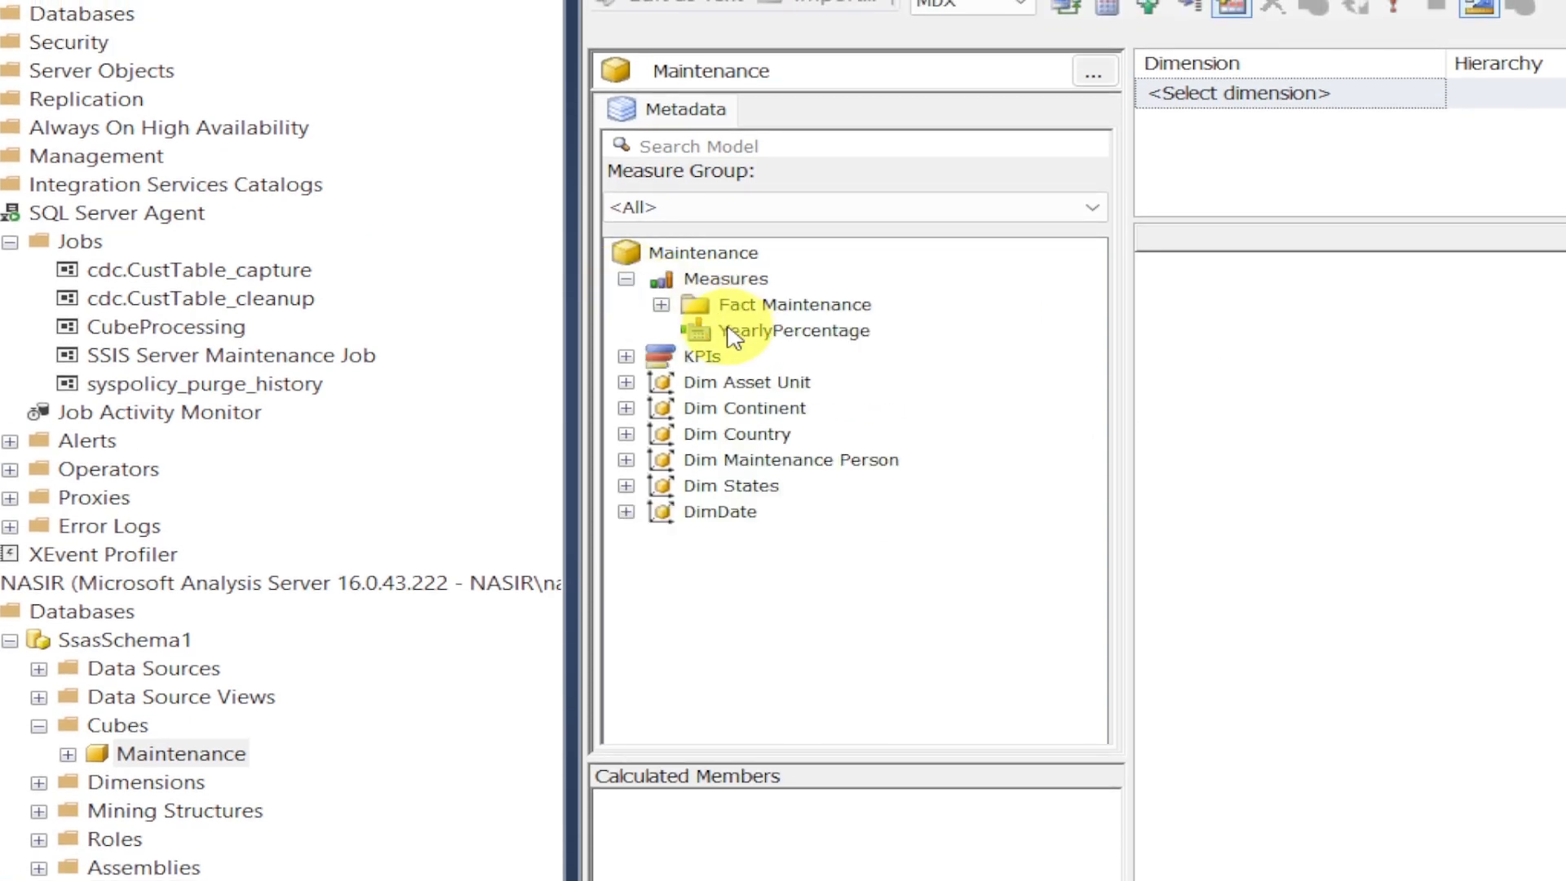
click(661, 305)
drag(783, 356, 1284, 325)
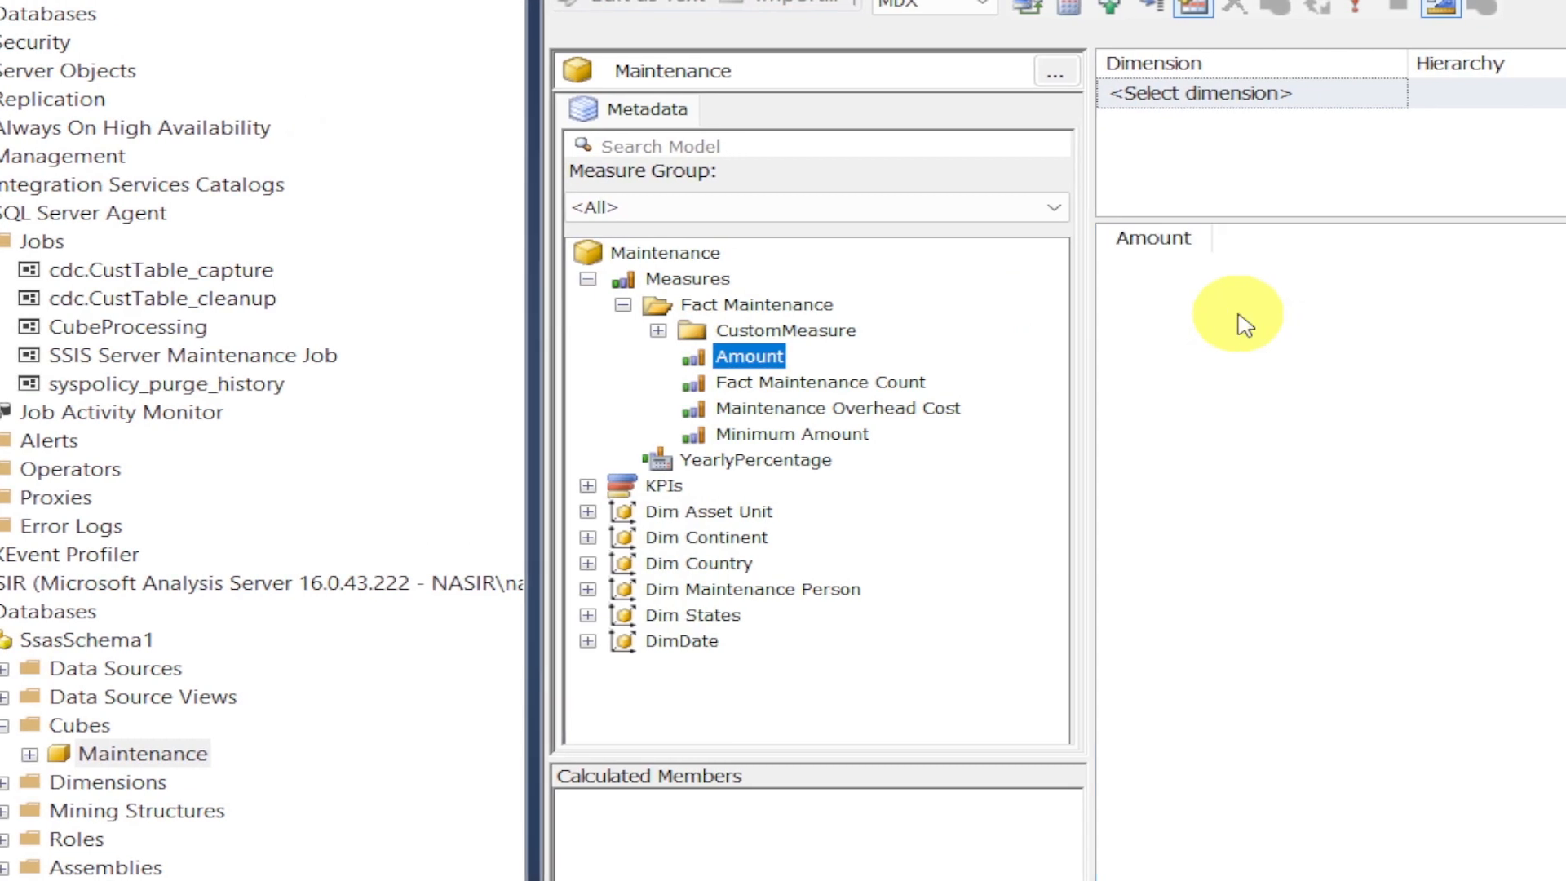
click(1356, 622)
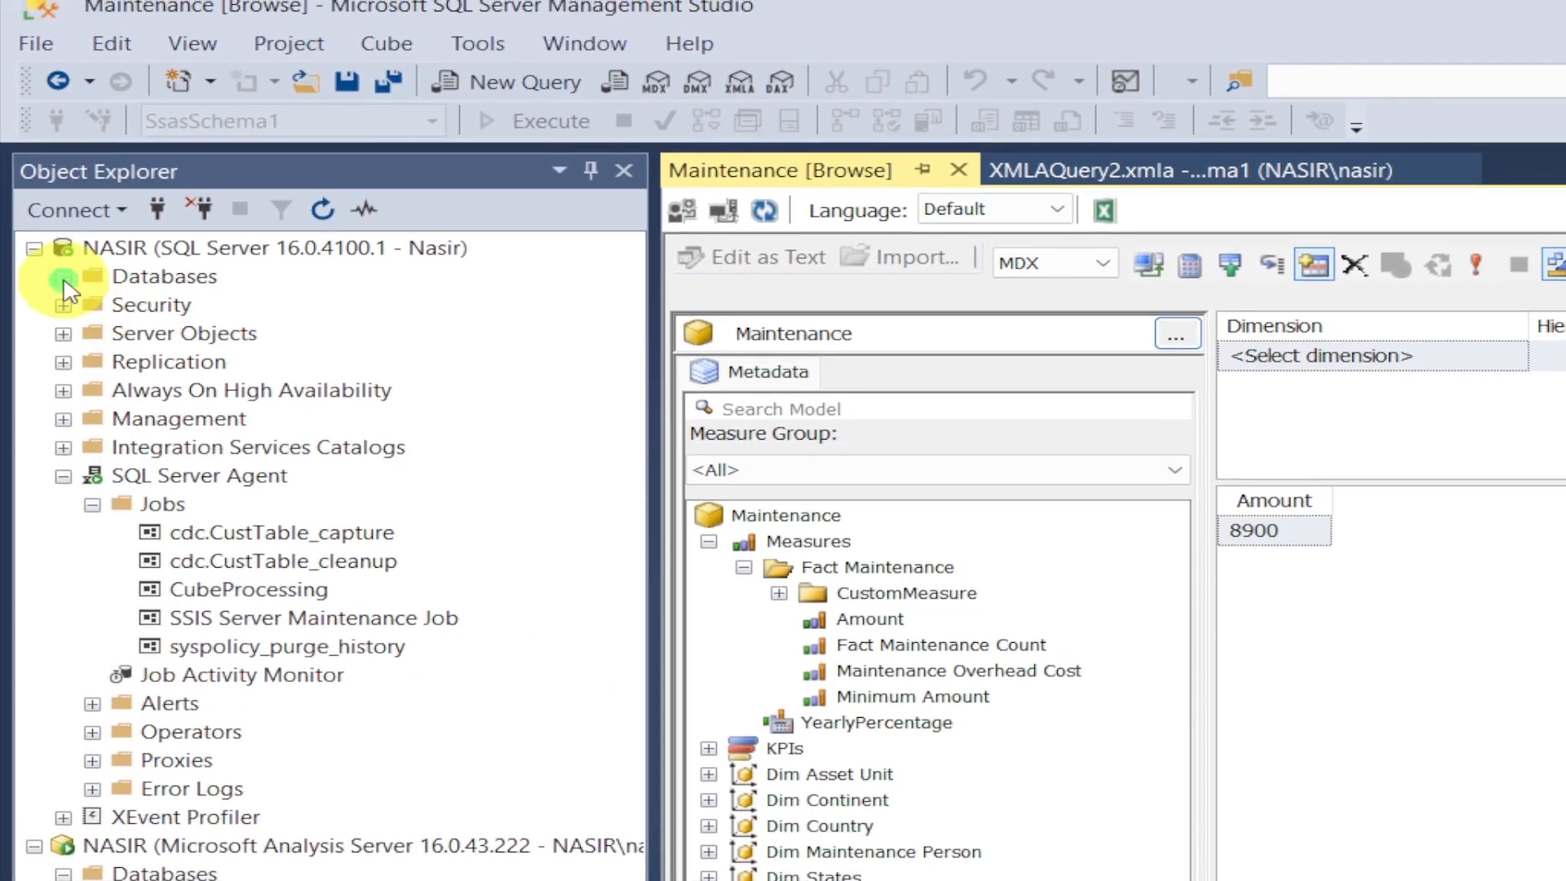
Expand the relational Maintenance database's tables and open the top 200 rows of dbo.FactMaintenance for editing.
click(64, 278)
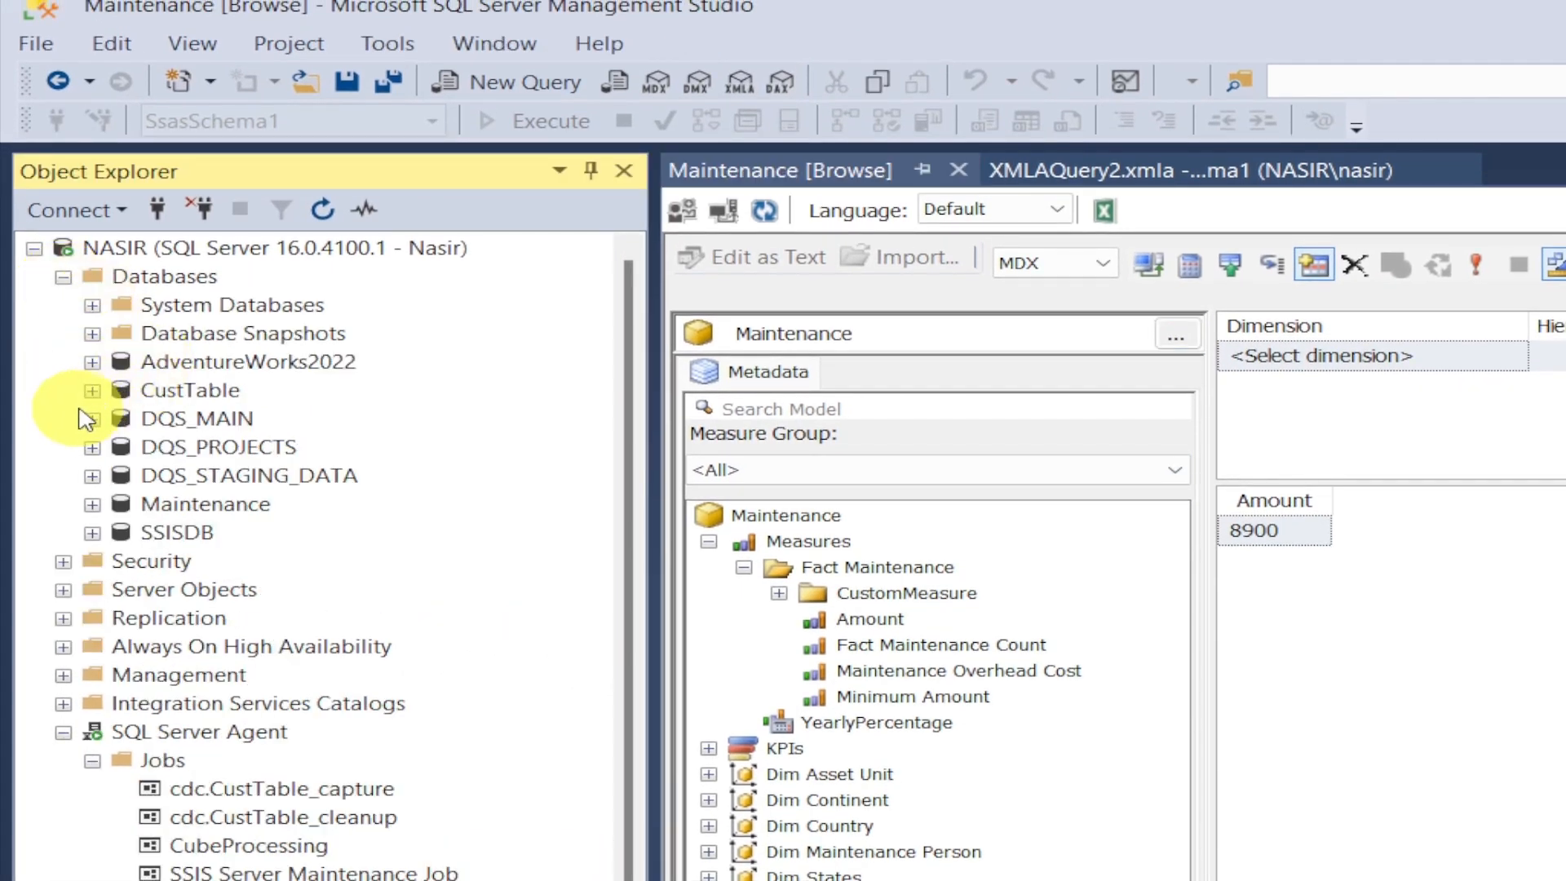
click(92, 505)
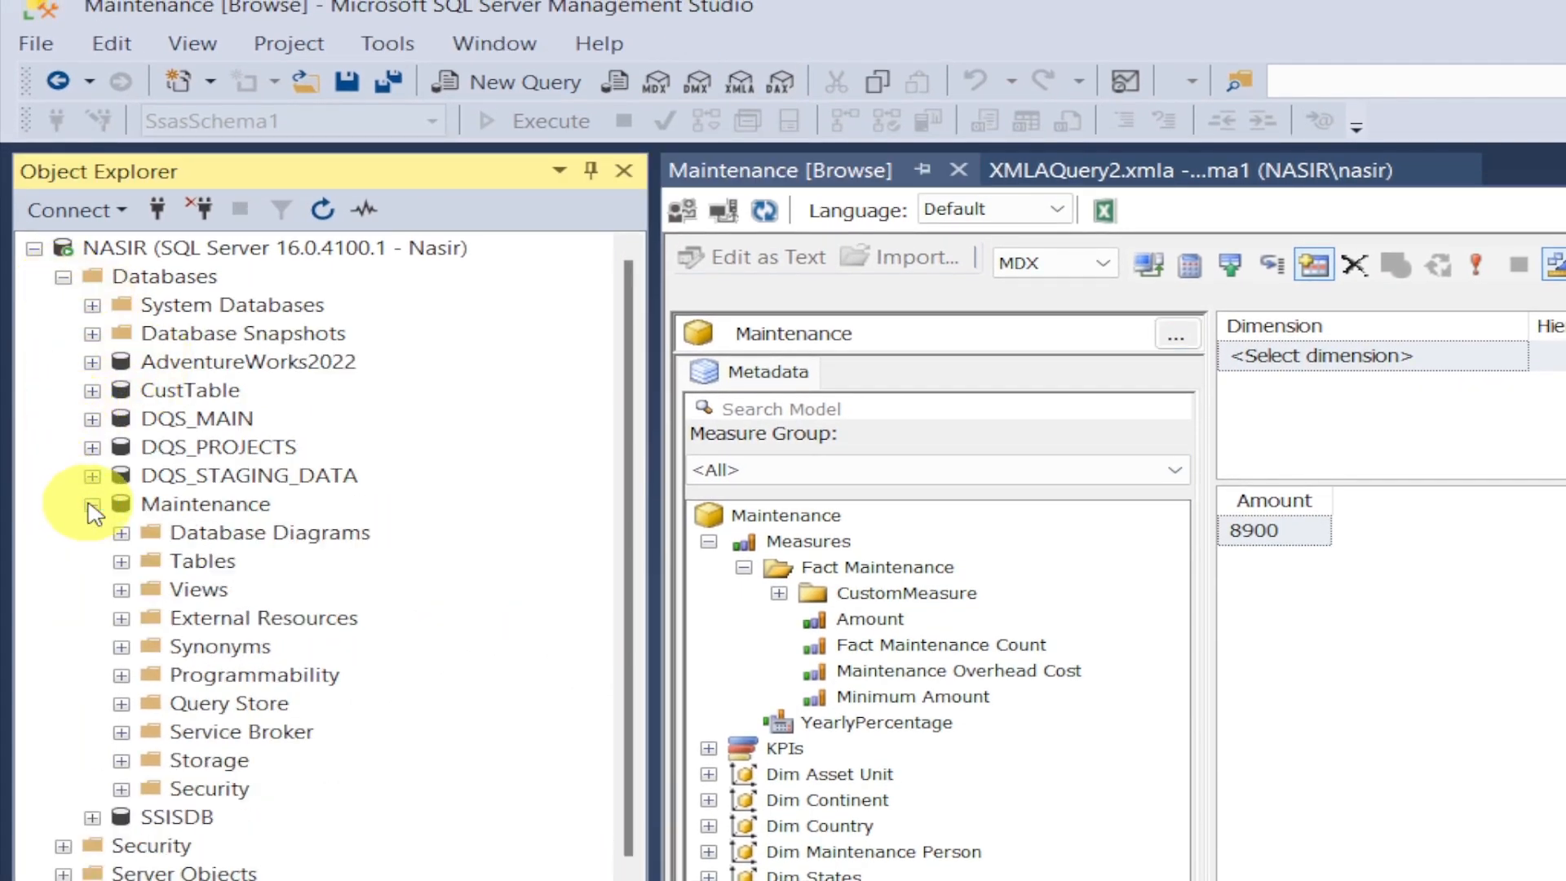
click(120, 562)
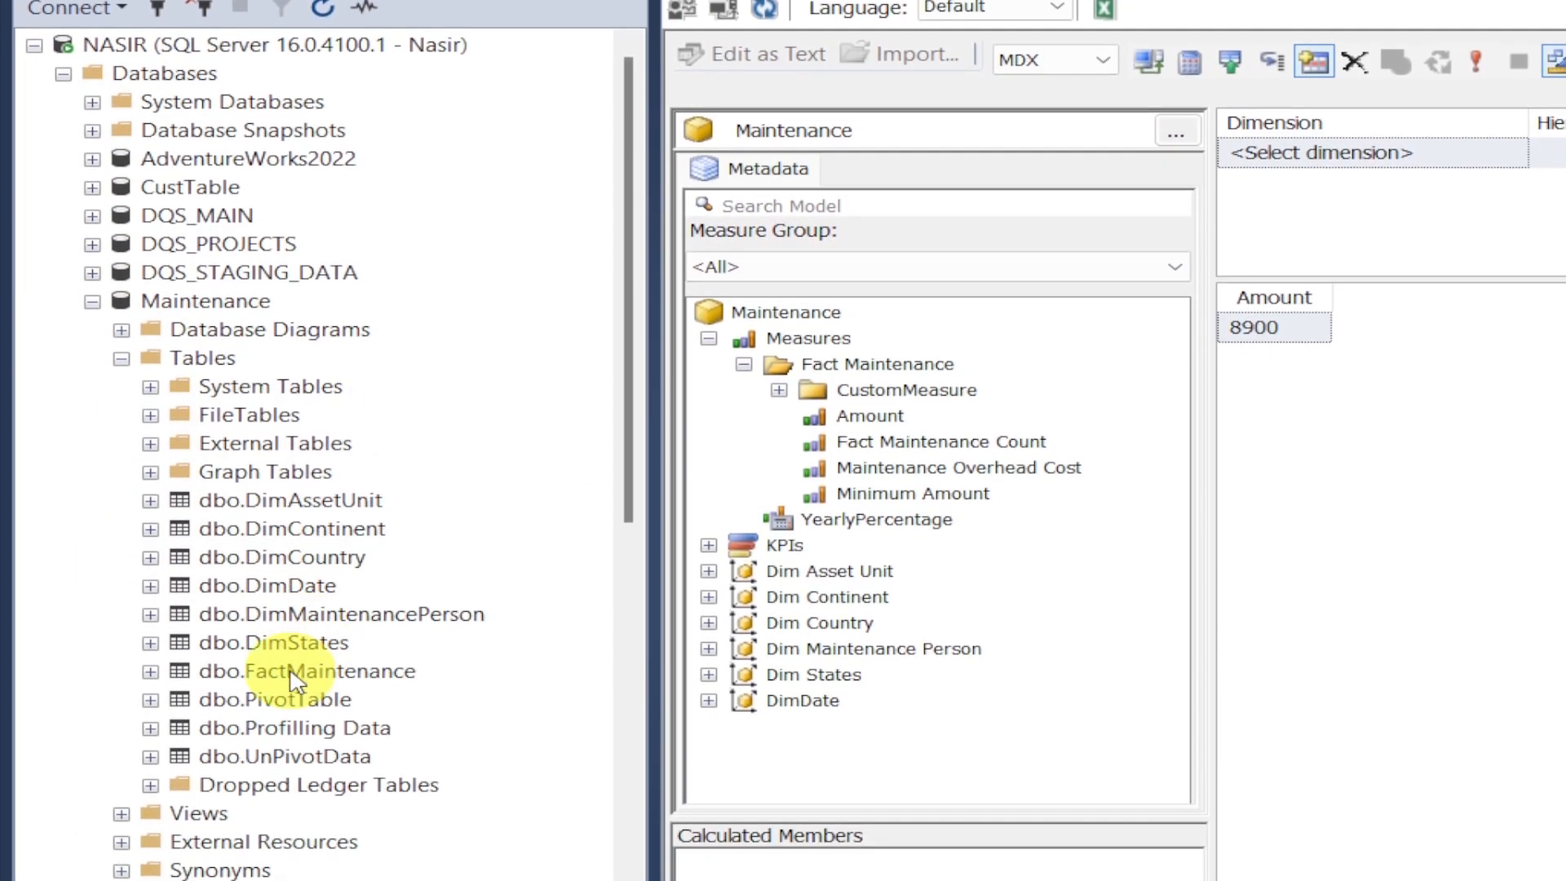
click(279, 793)
right_click(278, 661)
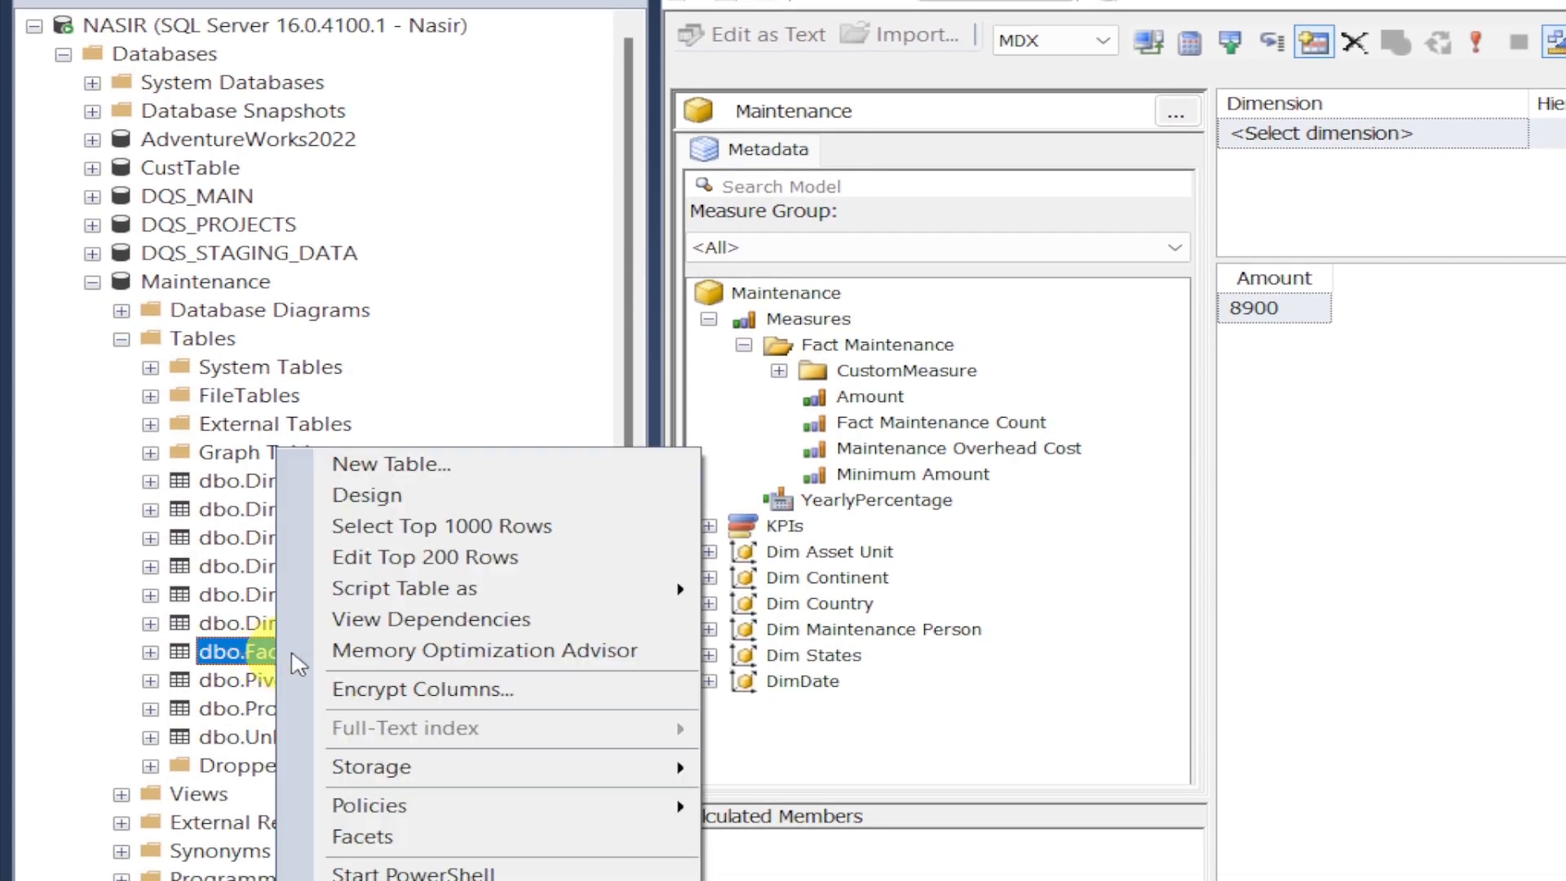
click(483, 560)
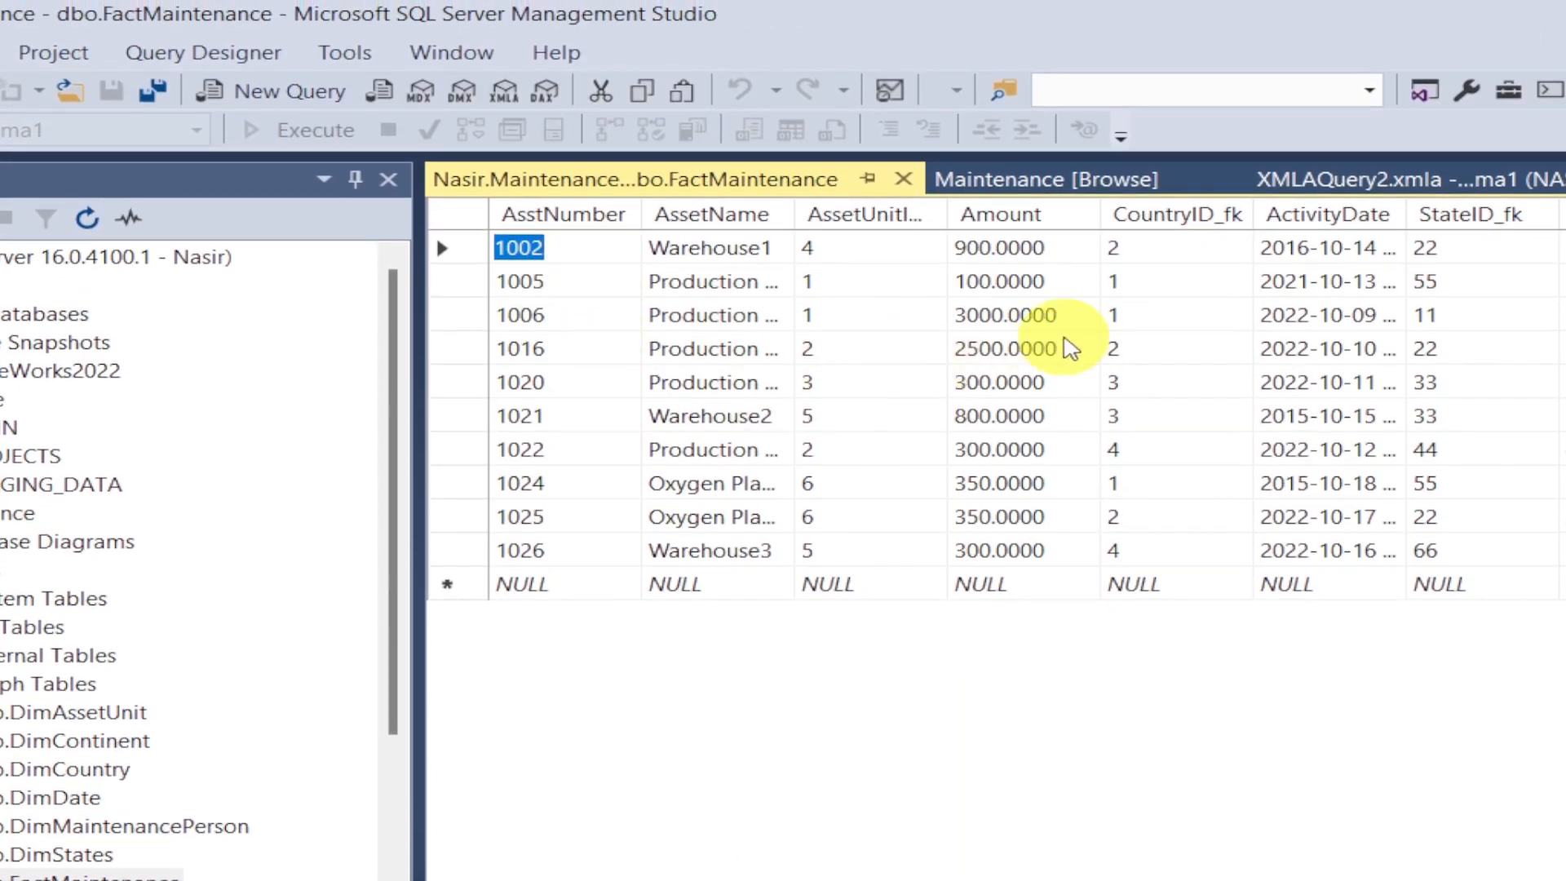
Set the Amount of asset 1006 to 4000, commit the row, and collapse the Maintenance database.
click(1003, 318)
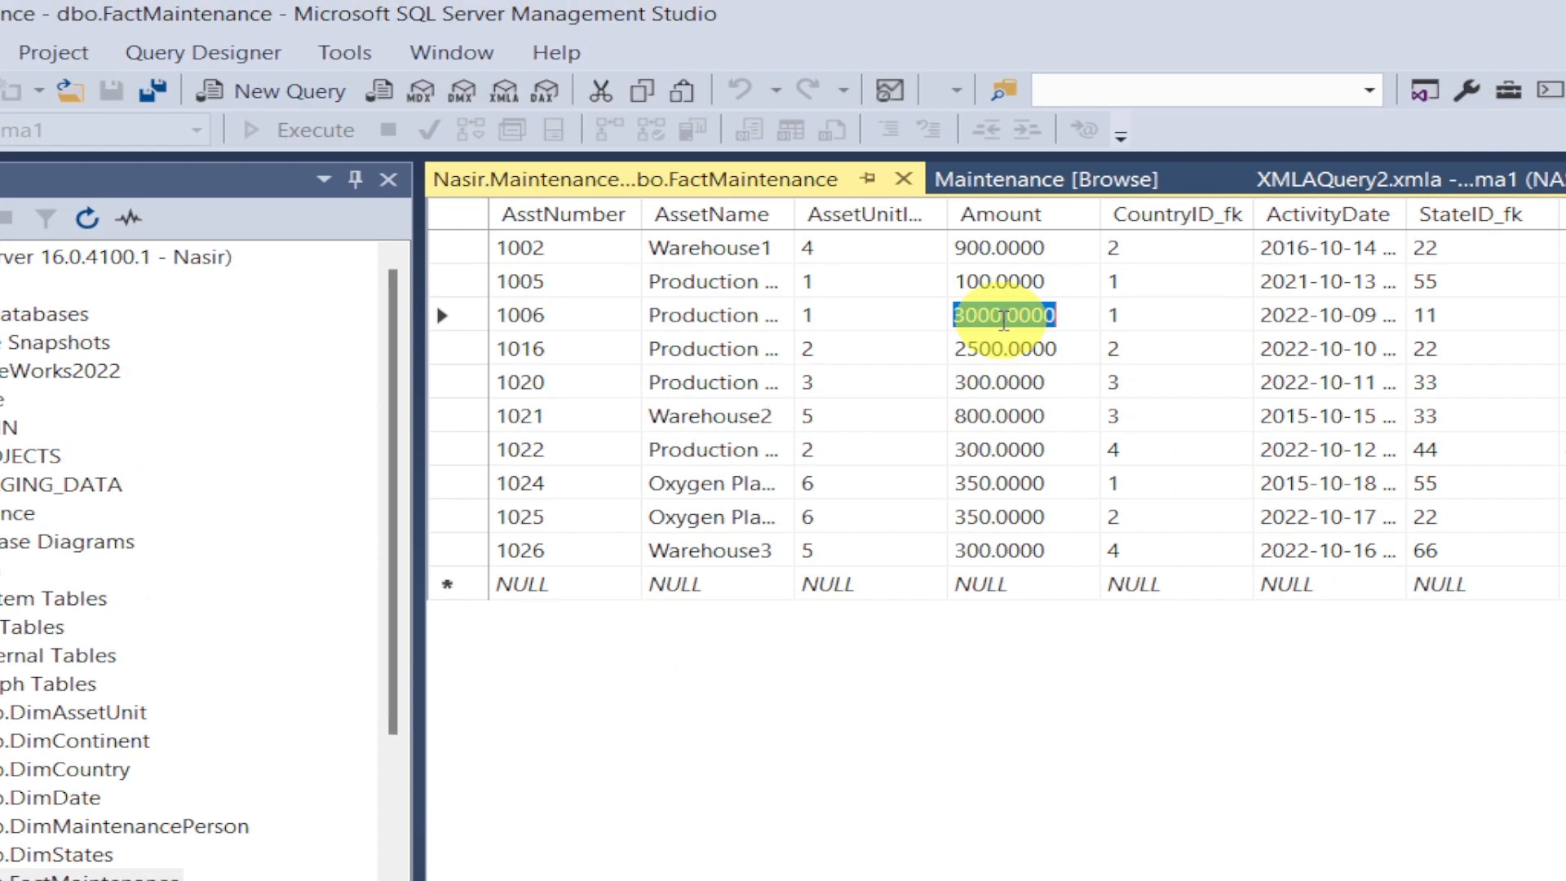
text(4)
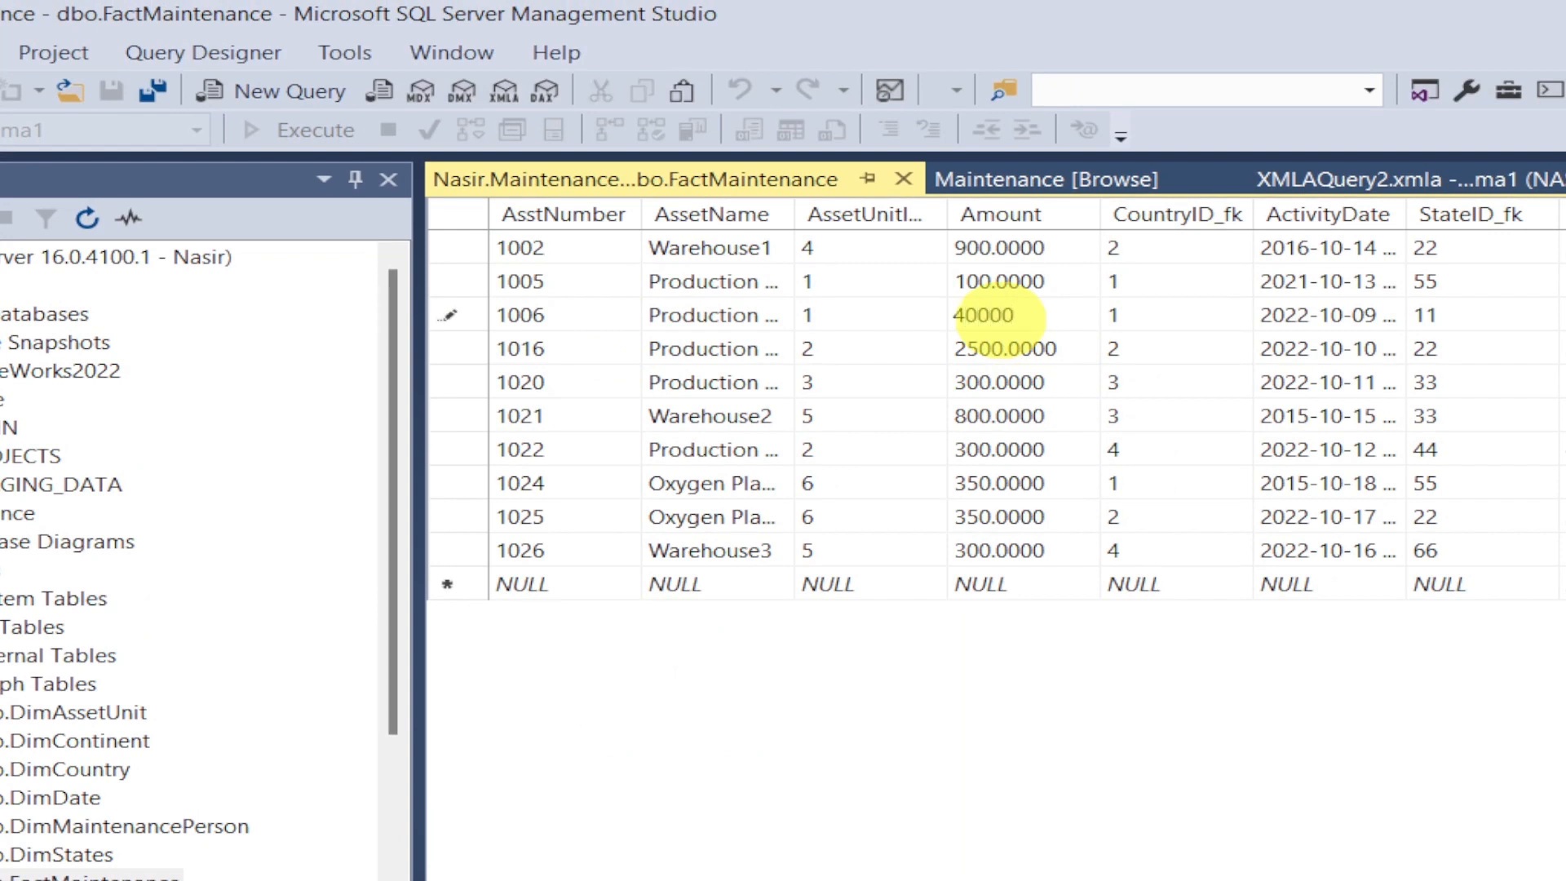
key(Return)
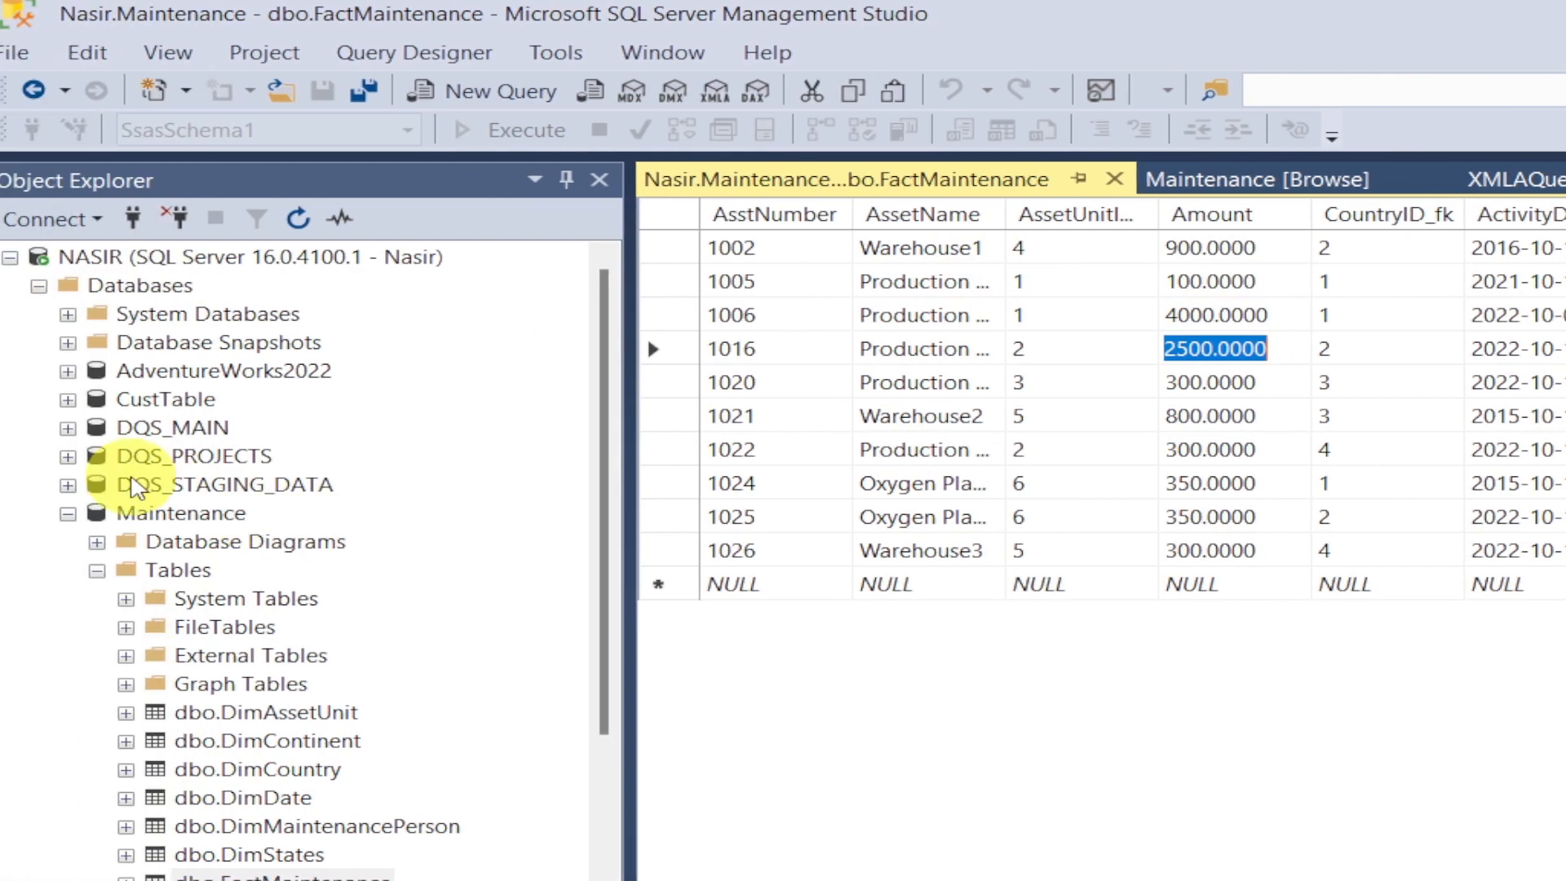
click(69, 514)
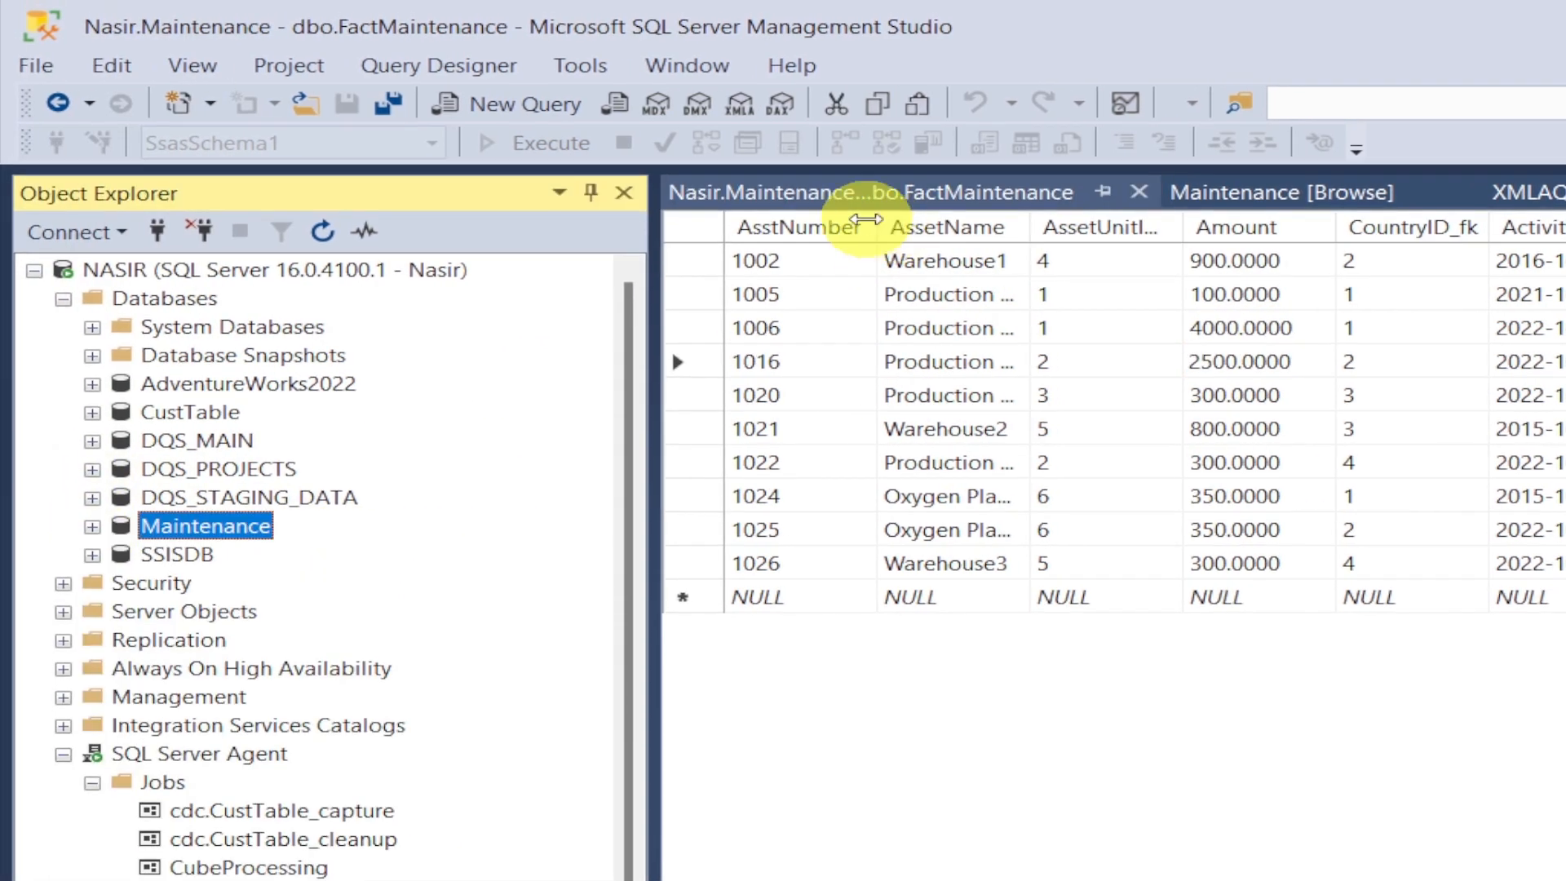
Return to the Maintenance cube browser, add the Amount measure to the query again, and rerun it.
click(1368, 204)
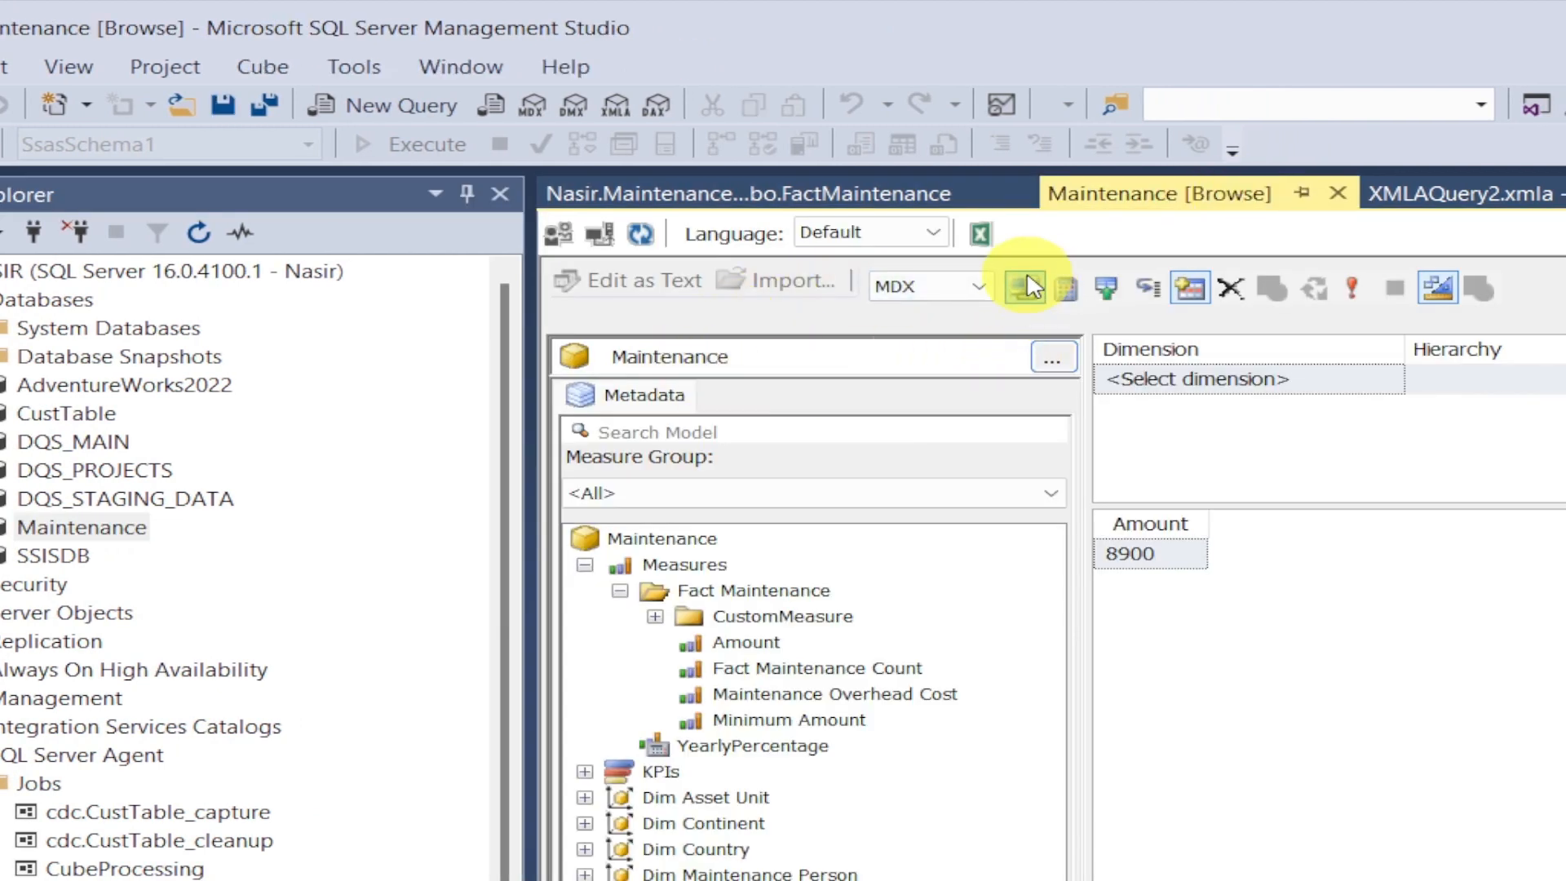
drag(757, 644, 1280, 633)
click(1169, 617)
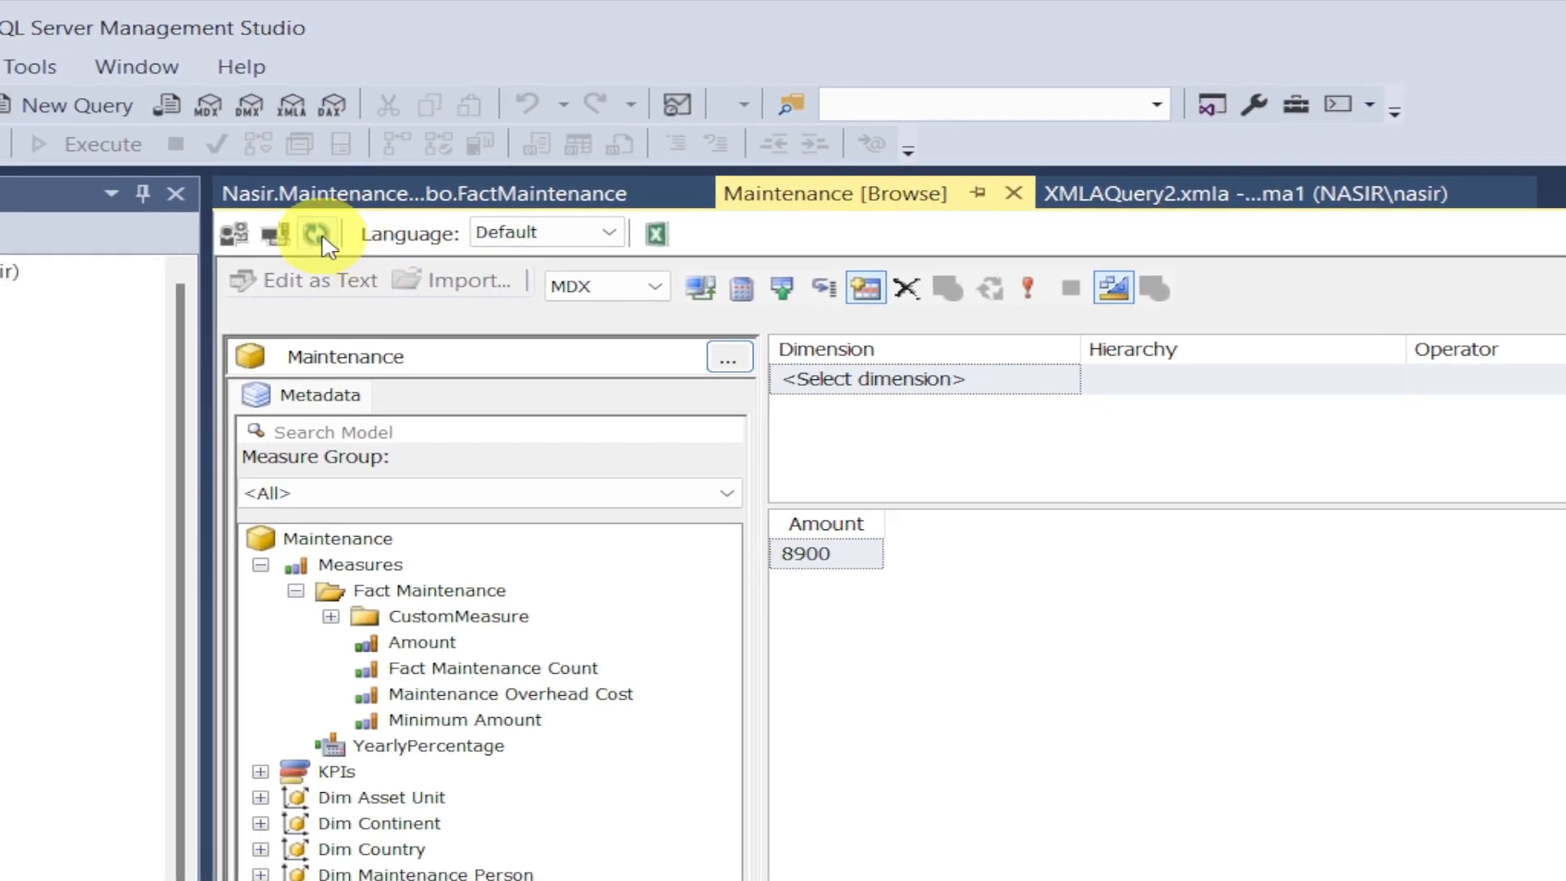
Close the current Maintenance cube browser and browse the Maintenance cube of SsasSchema1 afresh from the Analysis Services server.
click(1025, 194)
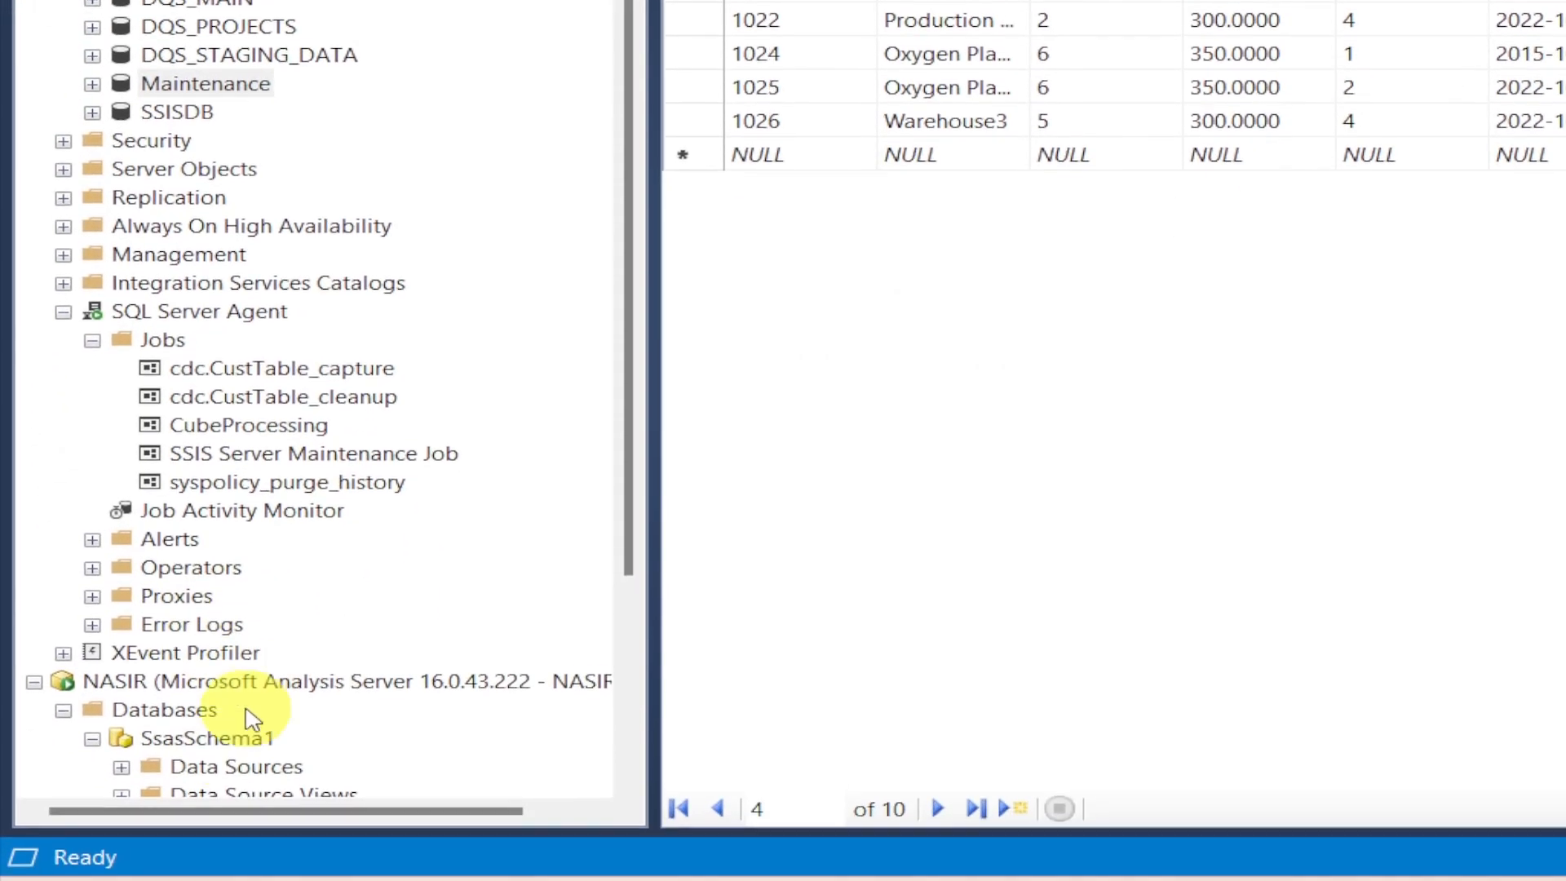
click(614, 575)
drag(622, 357, 622, 566)
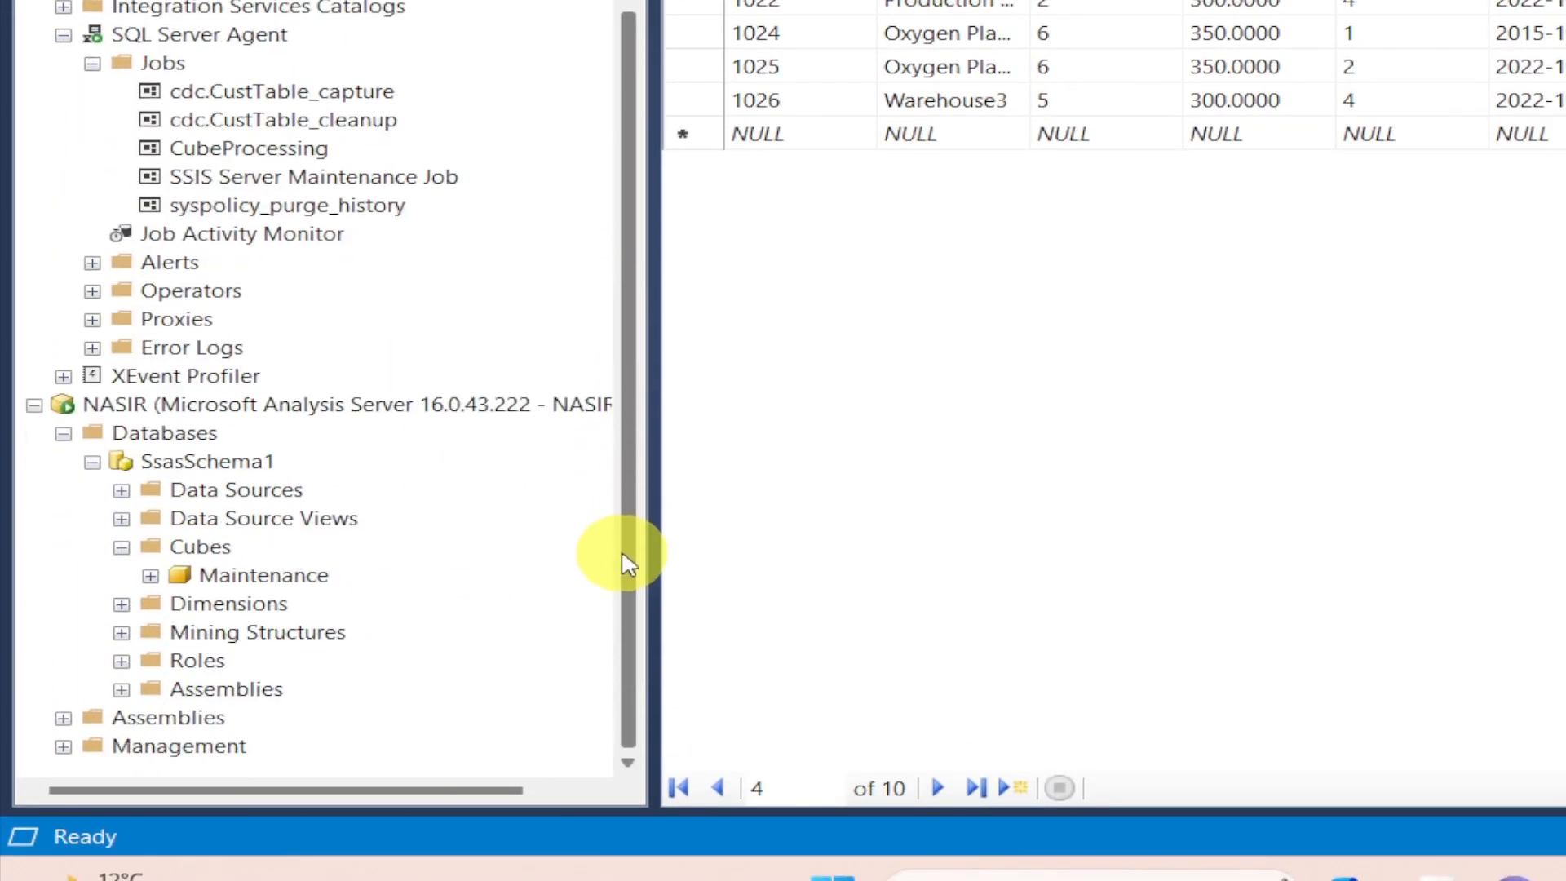
right_click(253, 572)
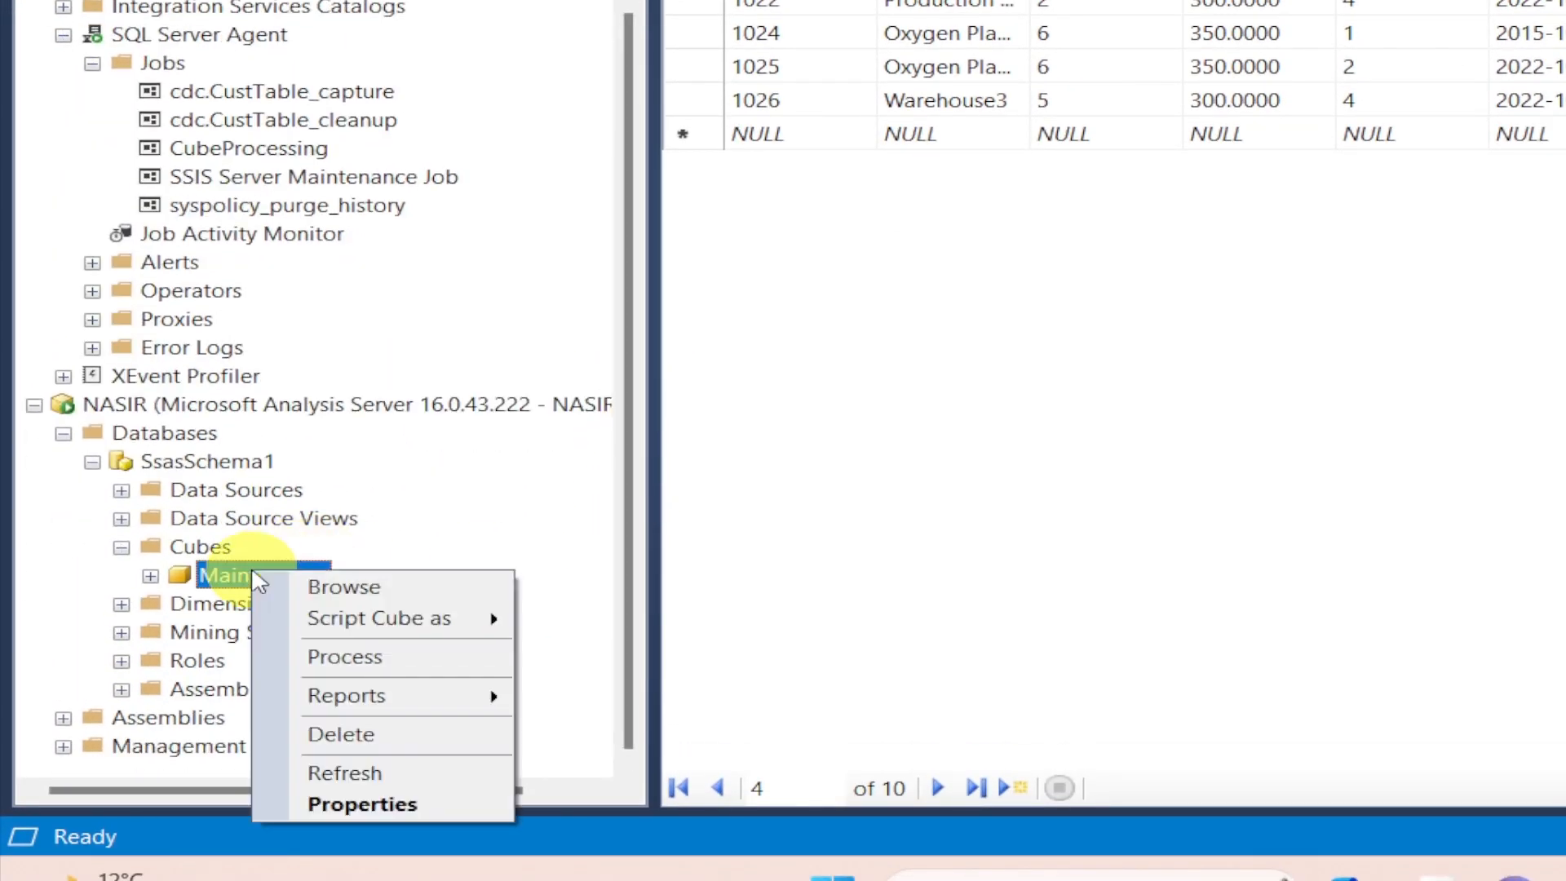
click(347, 589)
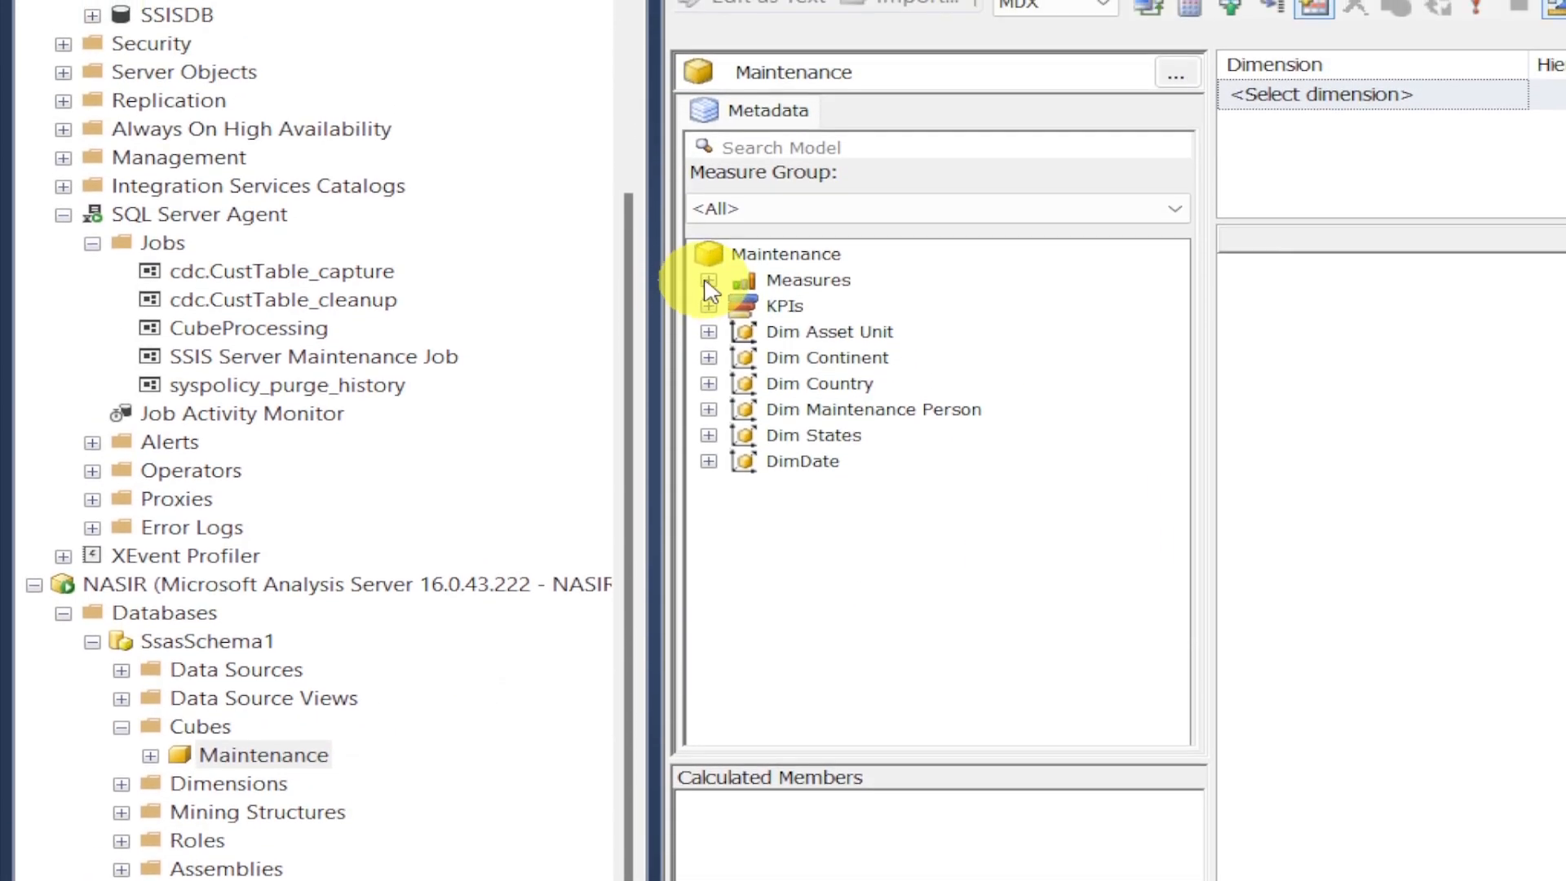
Query the Amount measure from Fact Maintenance in the reopened cube browser and check the returned total.
click(709, 100)
click(745, 307)
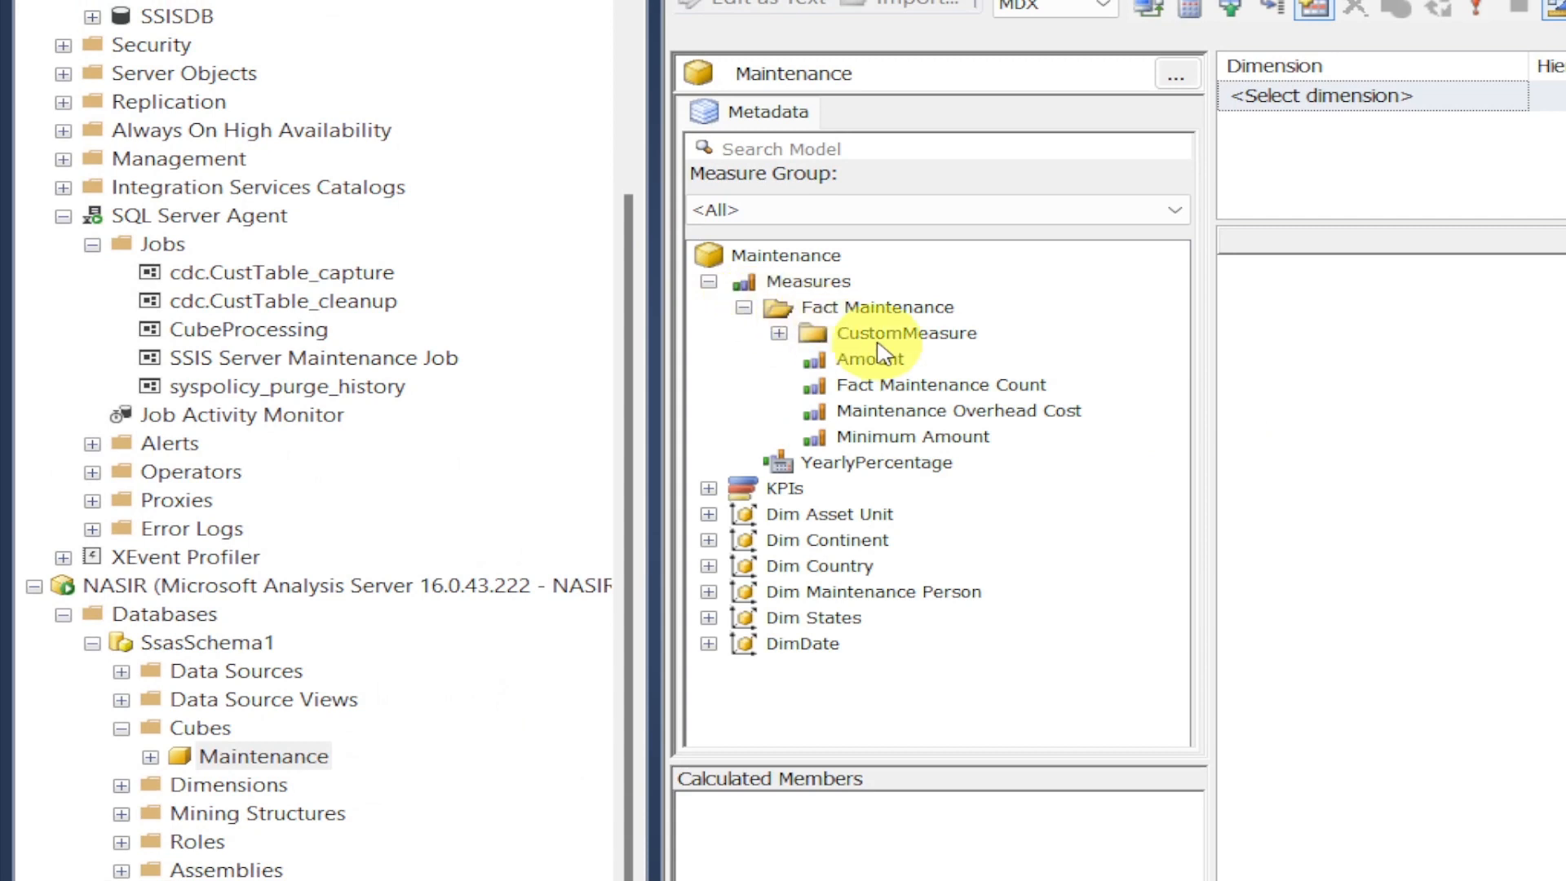
drag(860, 363, 1469, 342)
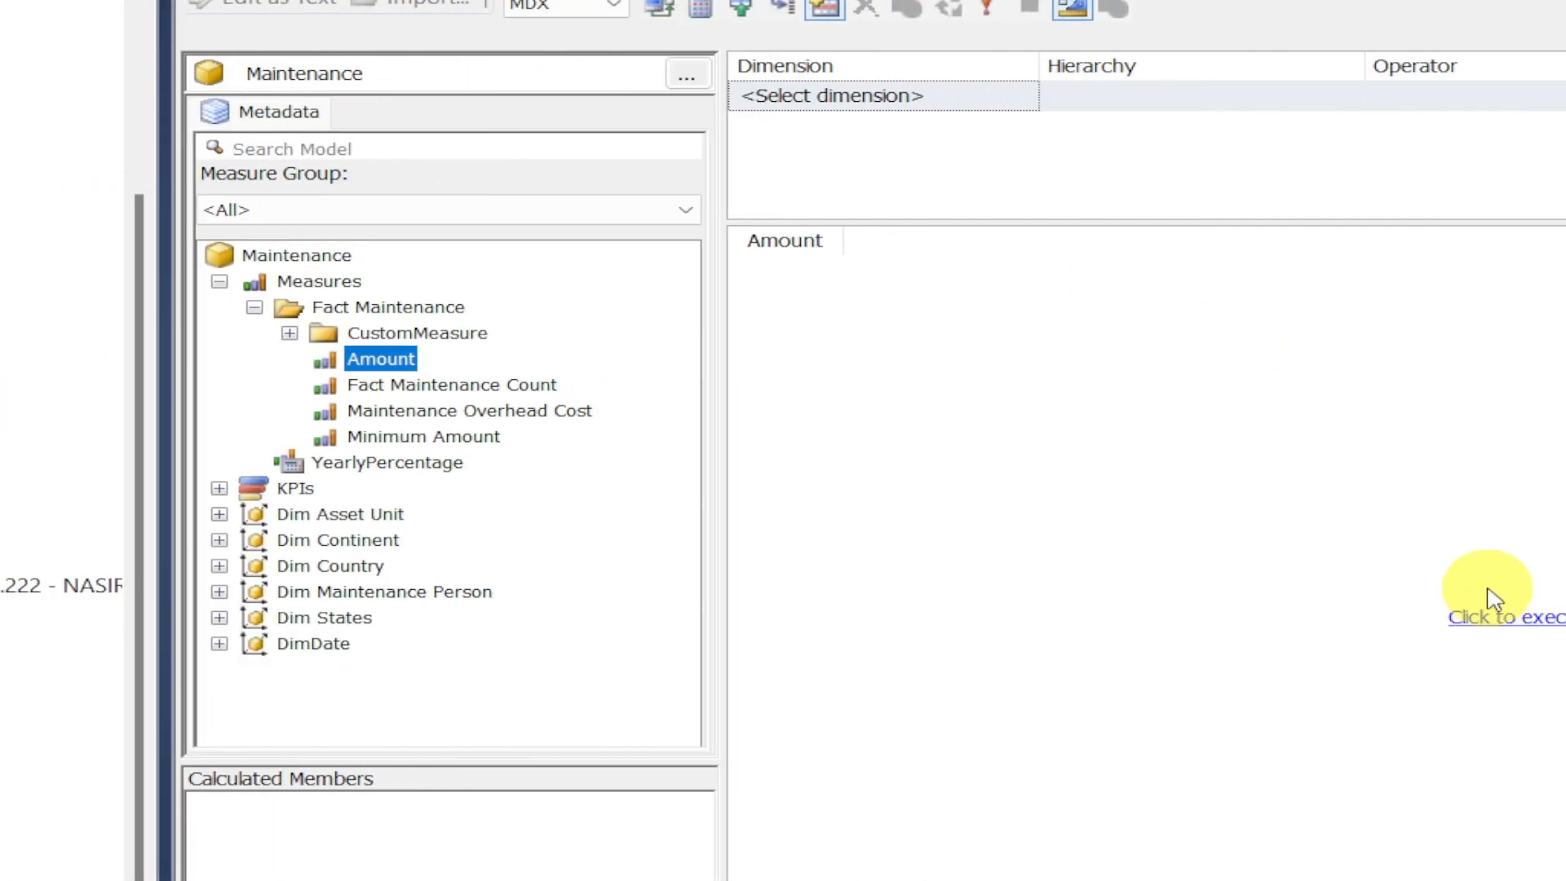
click(1518, 617)
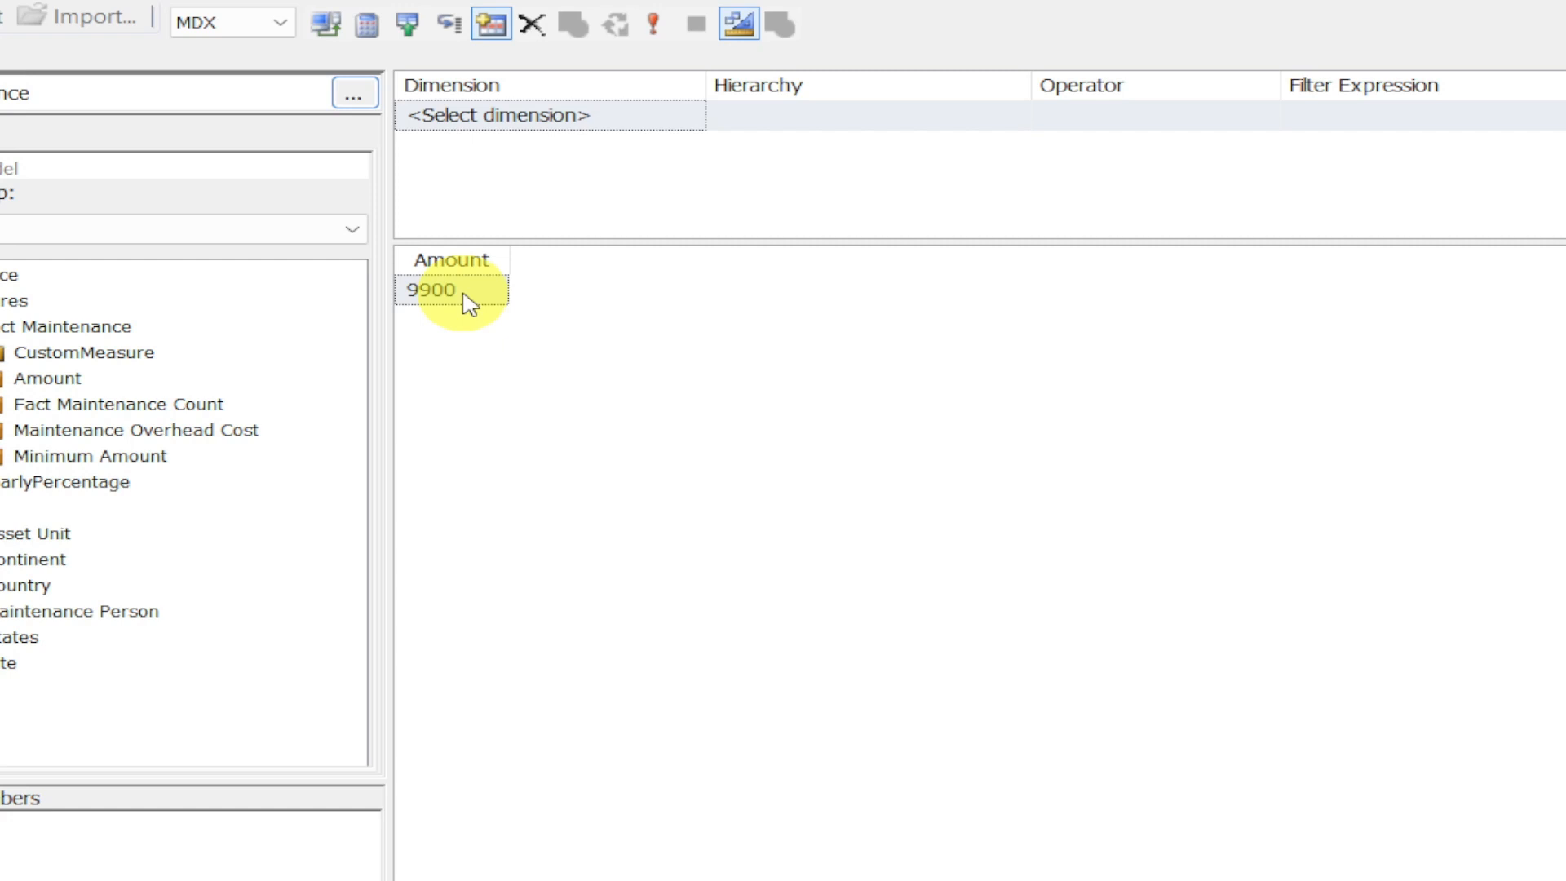
click(469, 303)
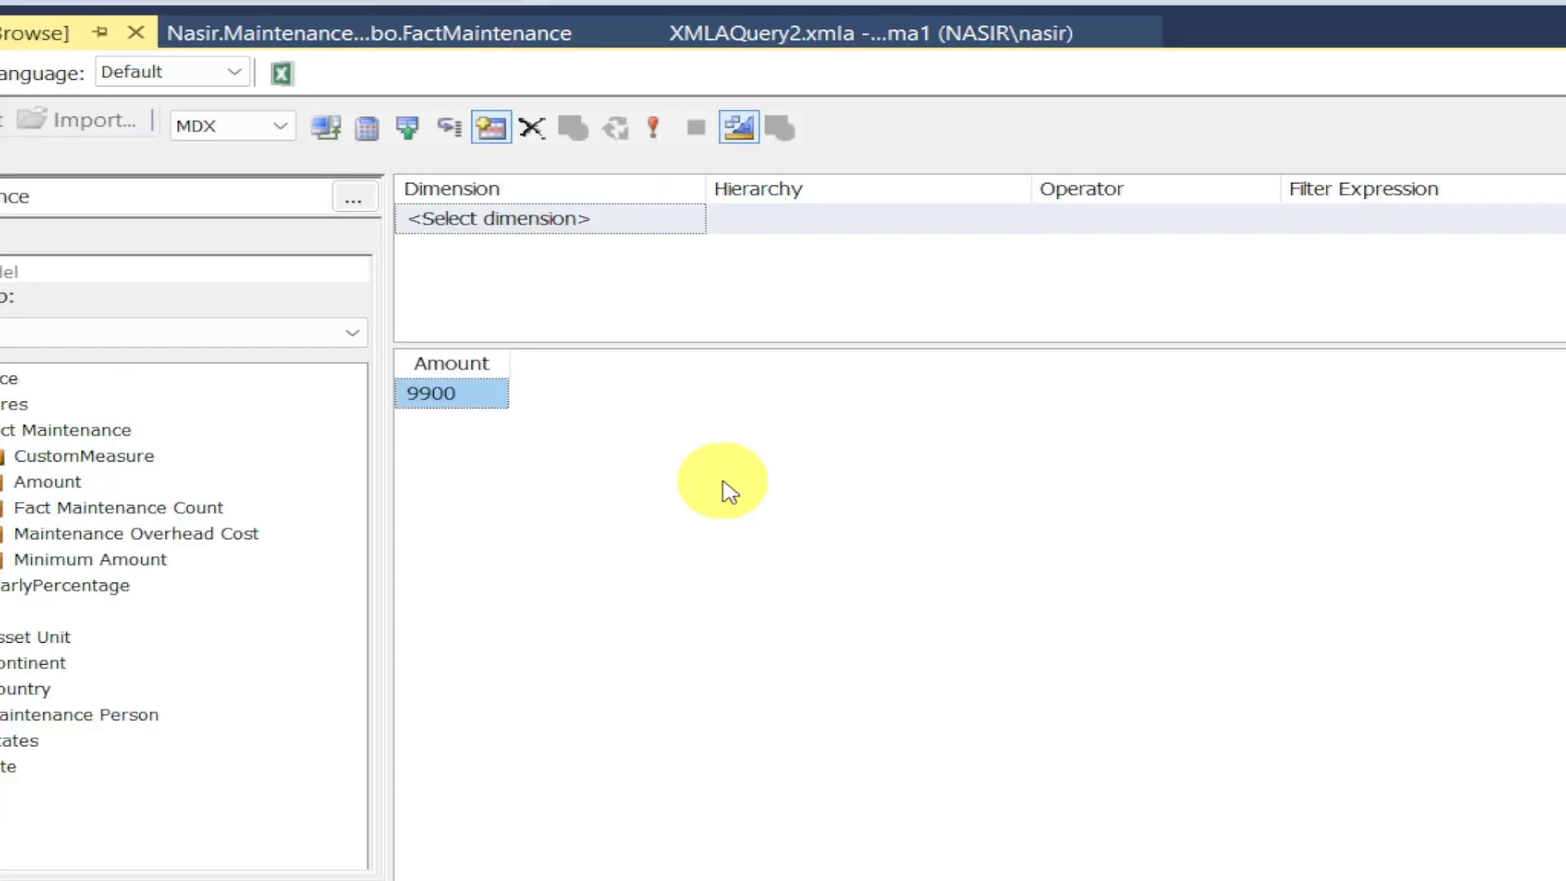